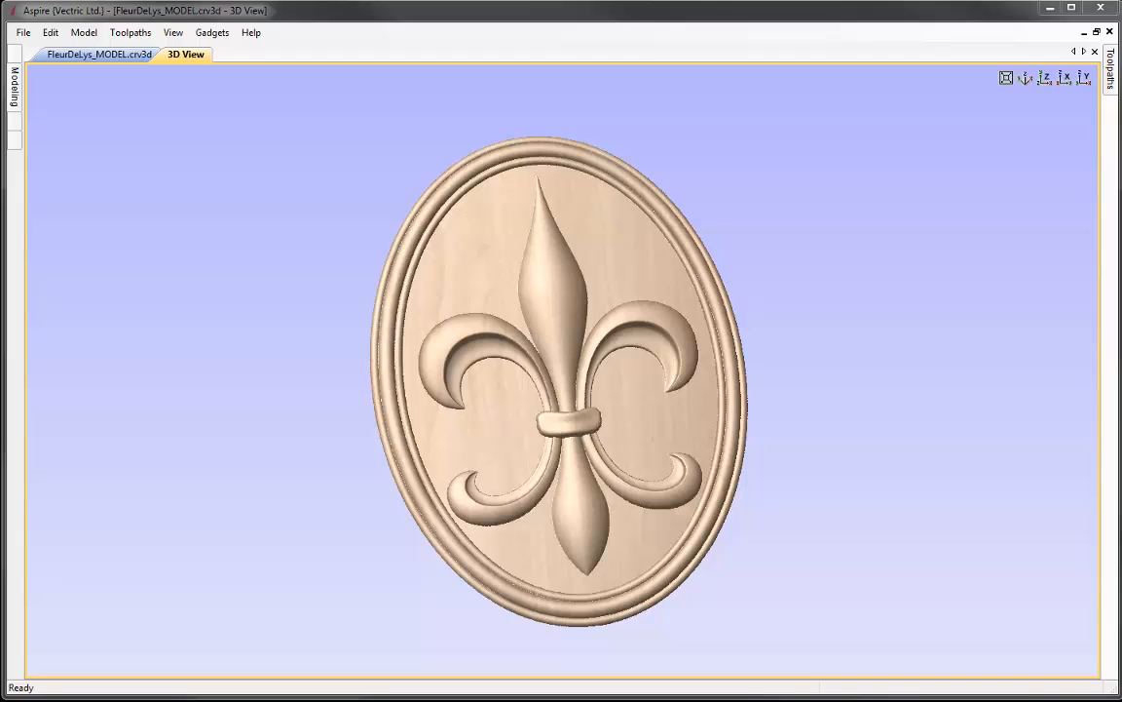
# Step: Replace the open model with FleurDeLys_VECTOR.crv and show its 2D and 3D views side by side
pyautogui.click(25, 32)
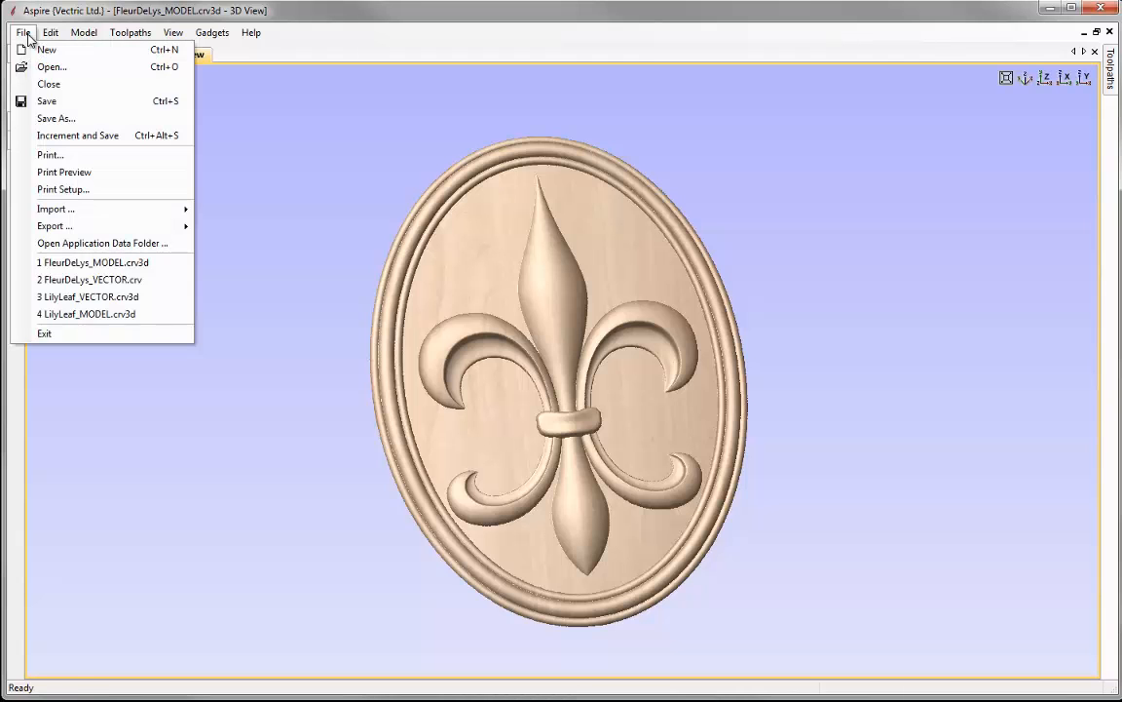
pyautogui.click(69, 91)
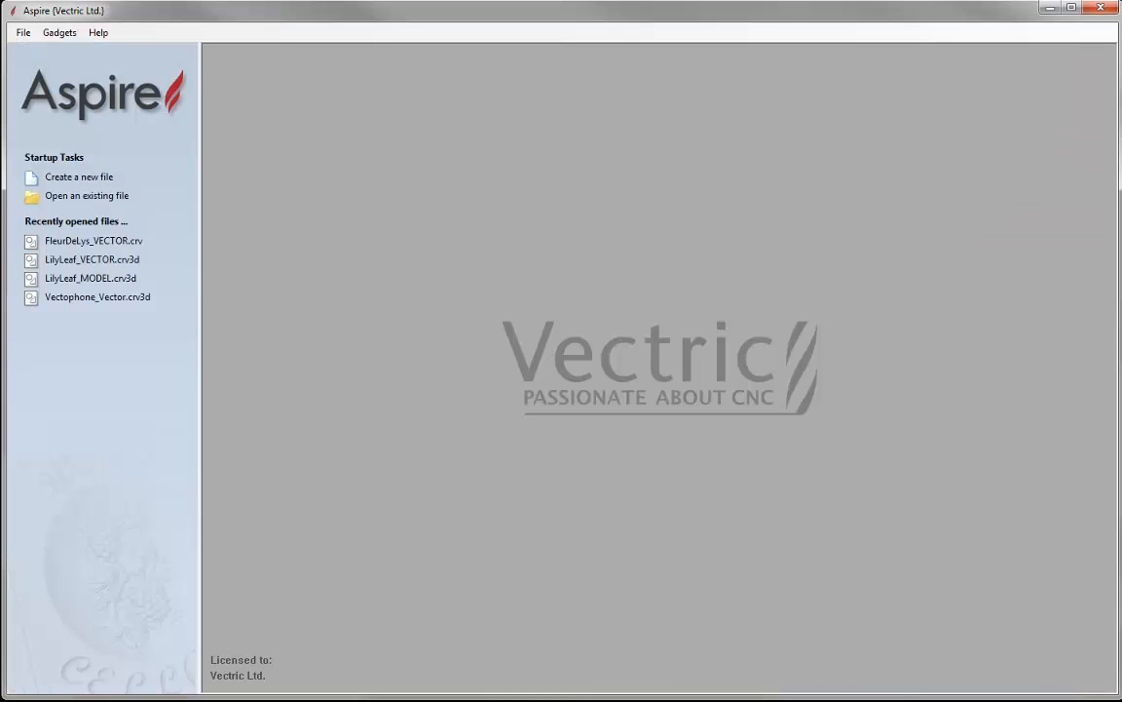
pyautogui.click(121, 199)
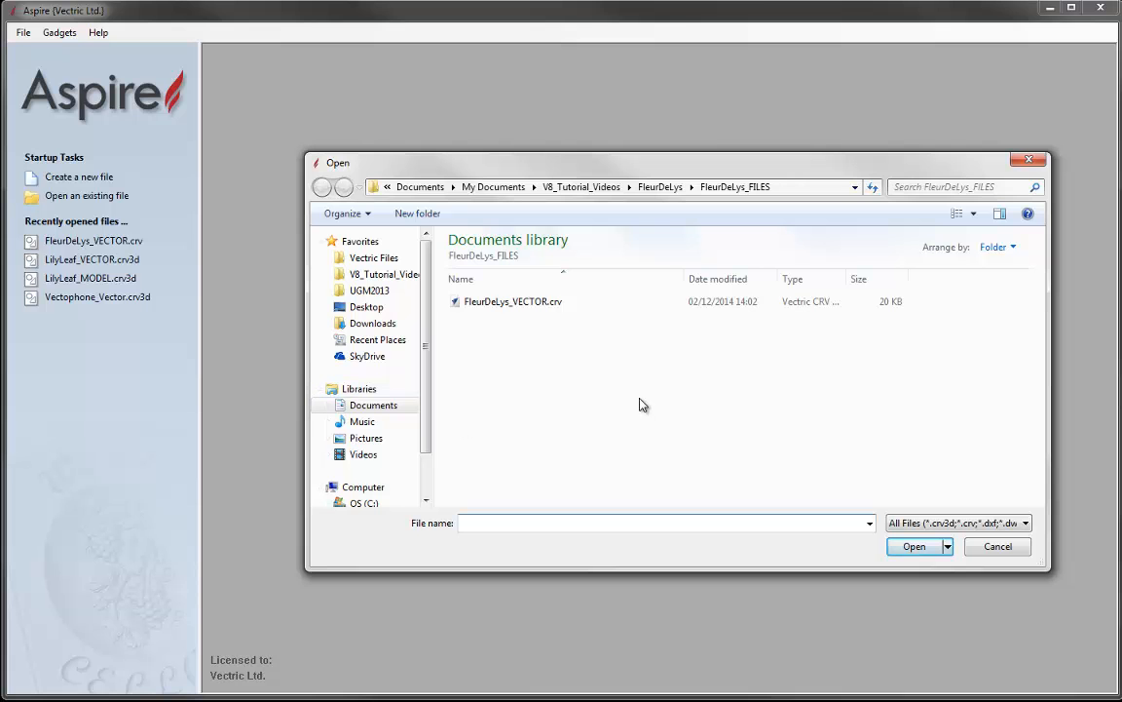
pyautogui.click(493, 311)
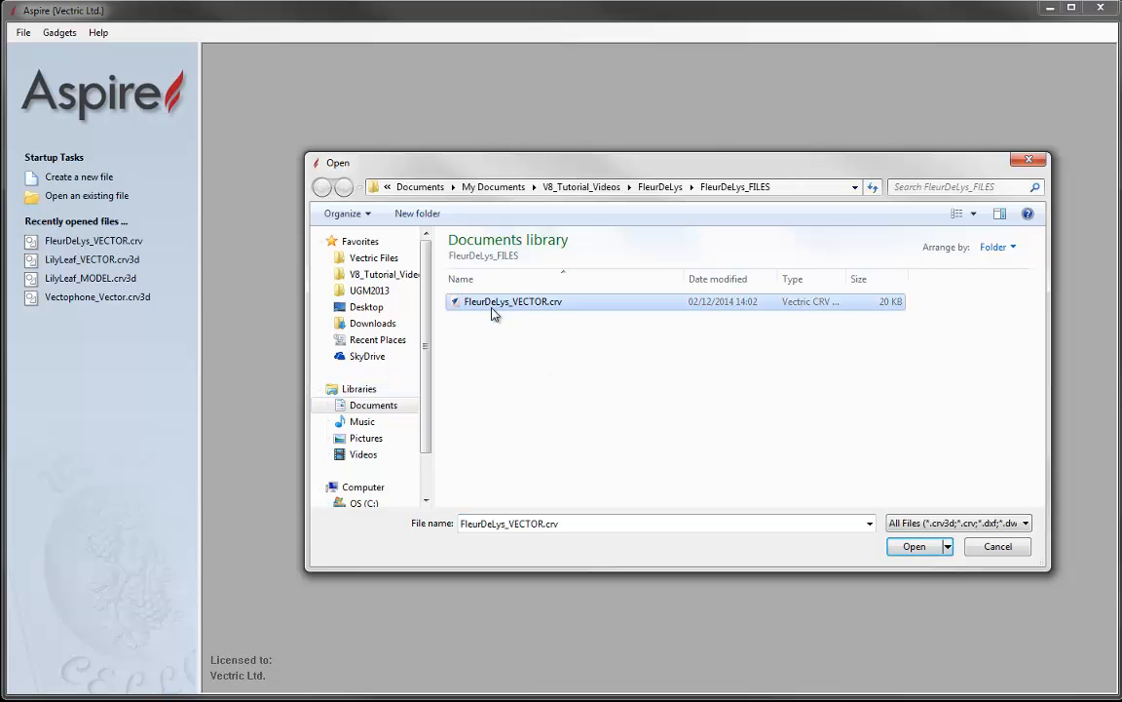
pyautogui.click(914, 547)
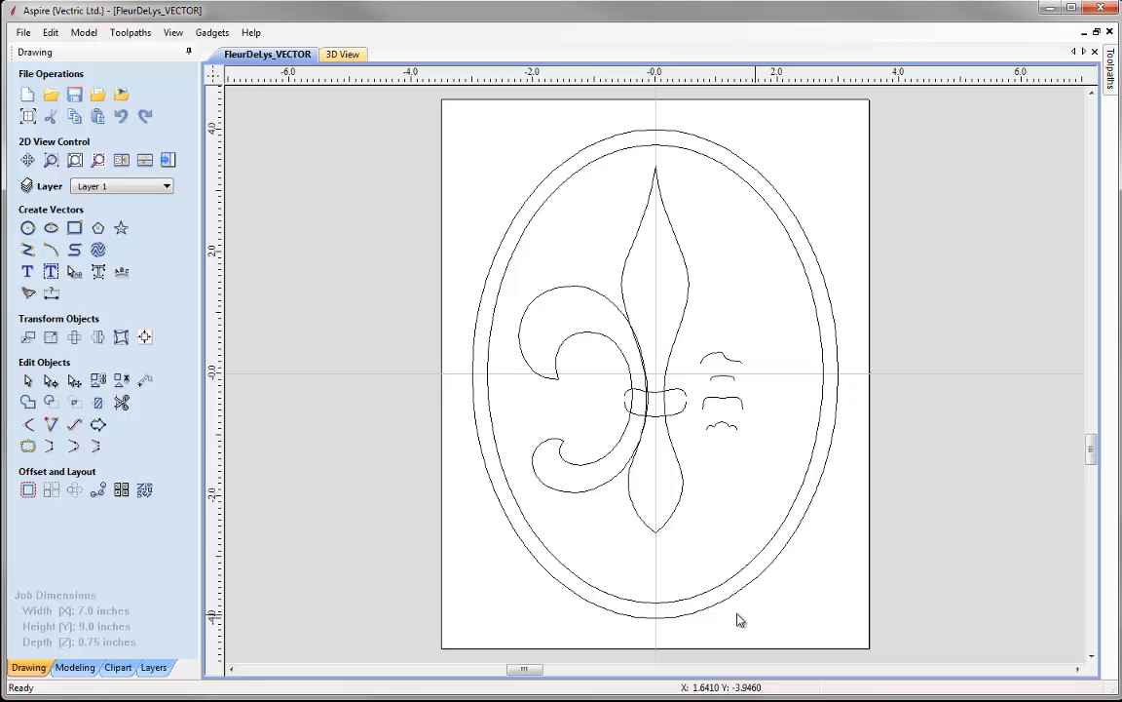
pyautogui.click(120, 162)
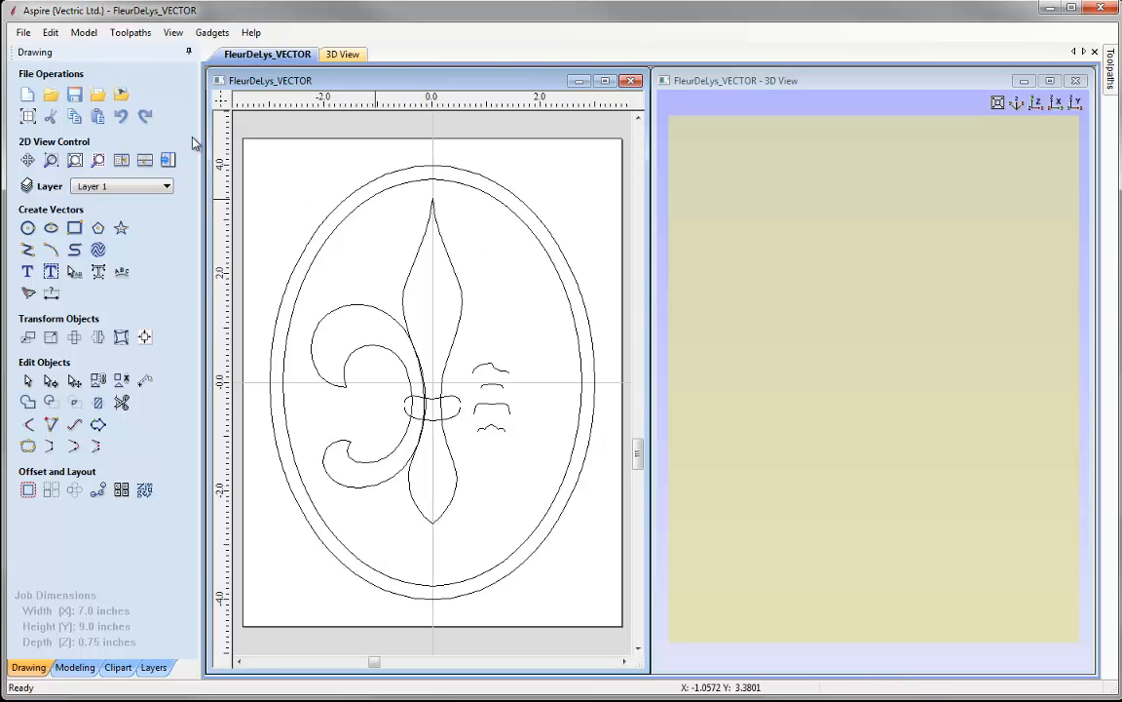
# Step: Configure the job with a Canadian Maple appearance and High (3 x Slower) modeling resolution
pyautogui.click(27, 117)
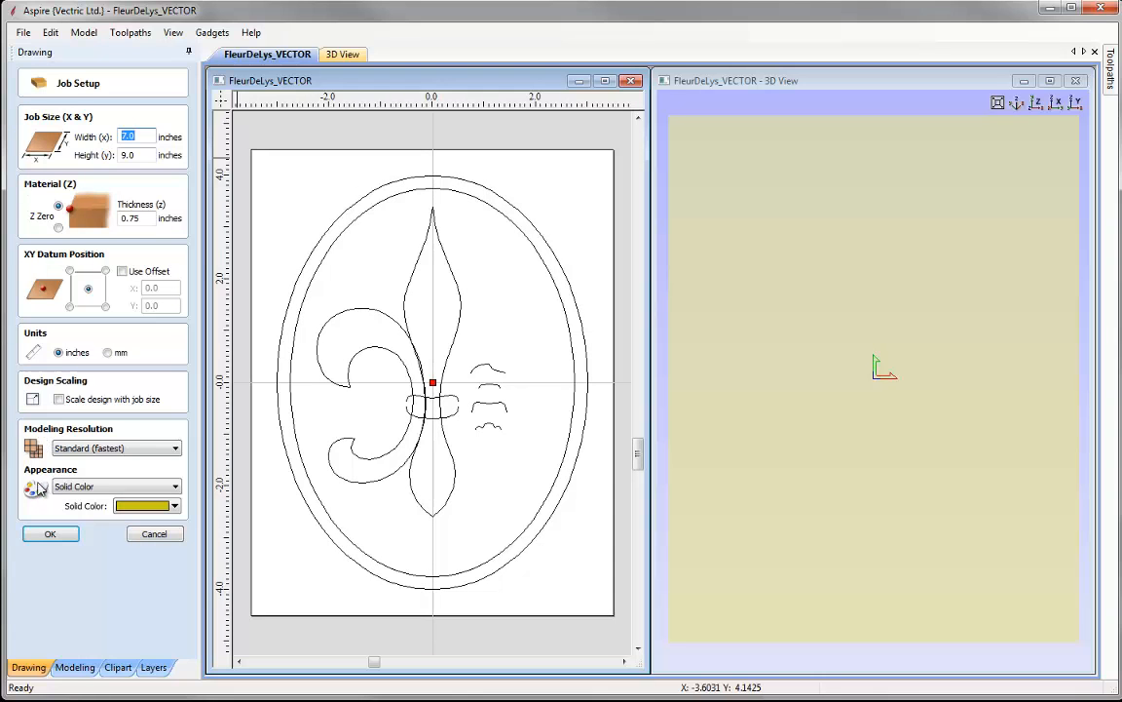
pyautogui.click(176, 487)
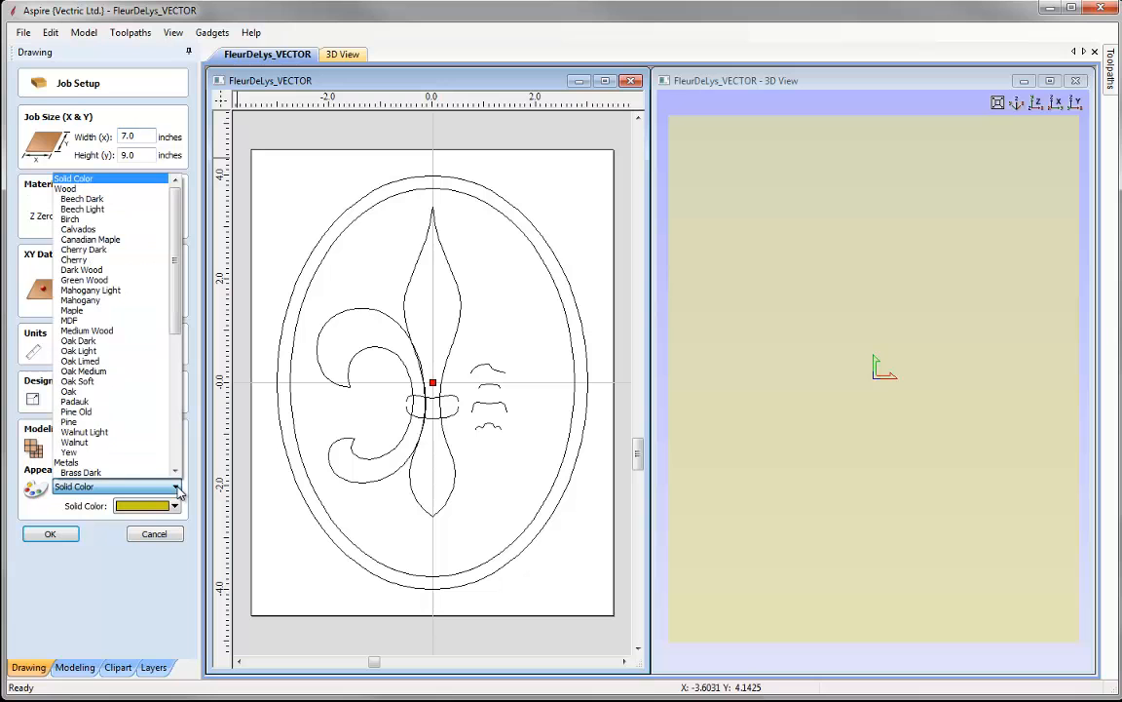
pyautogui.click(115, 244)
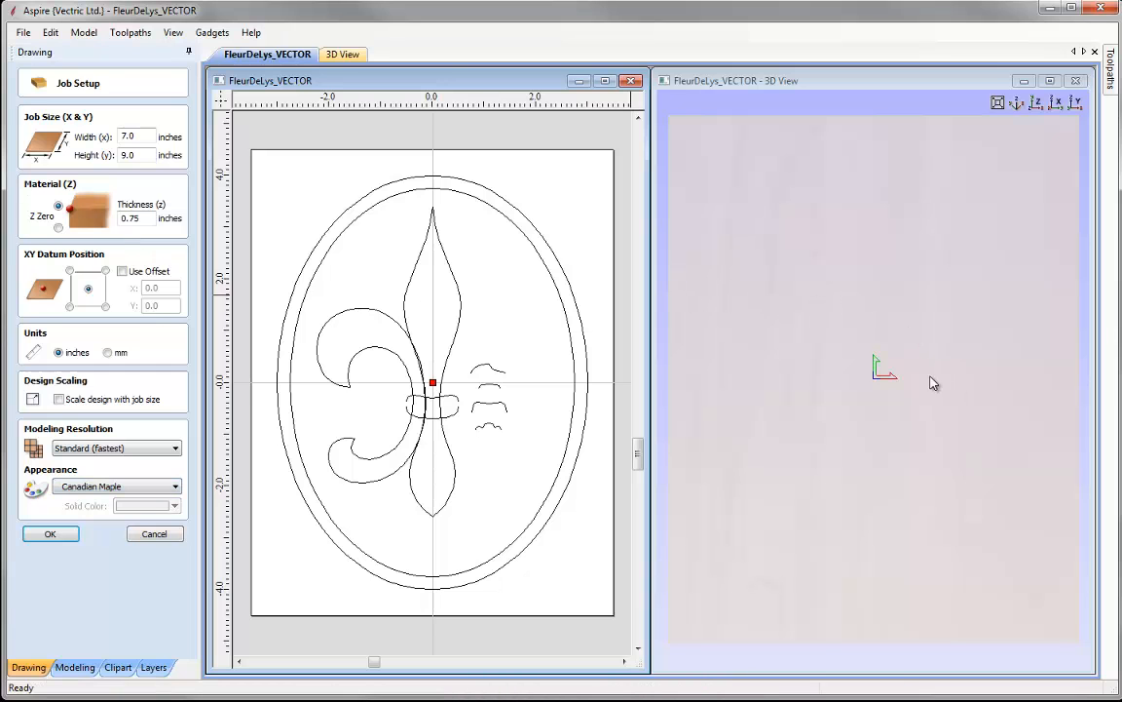
pyautogui.click(161, 452)
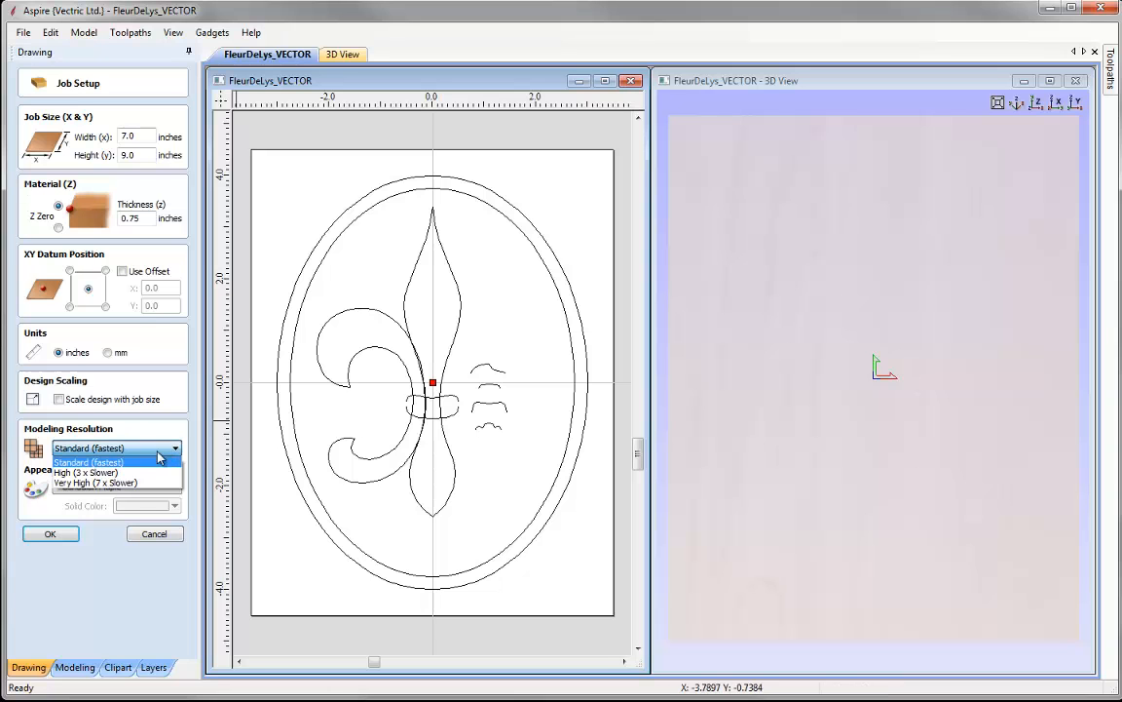
pyautogui.click(104, 470)
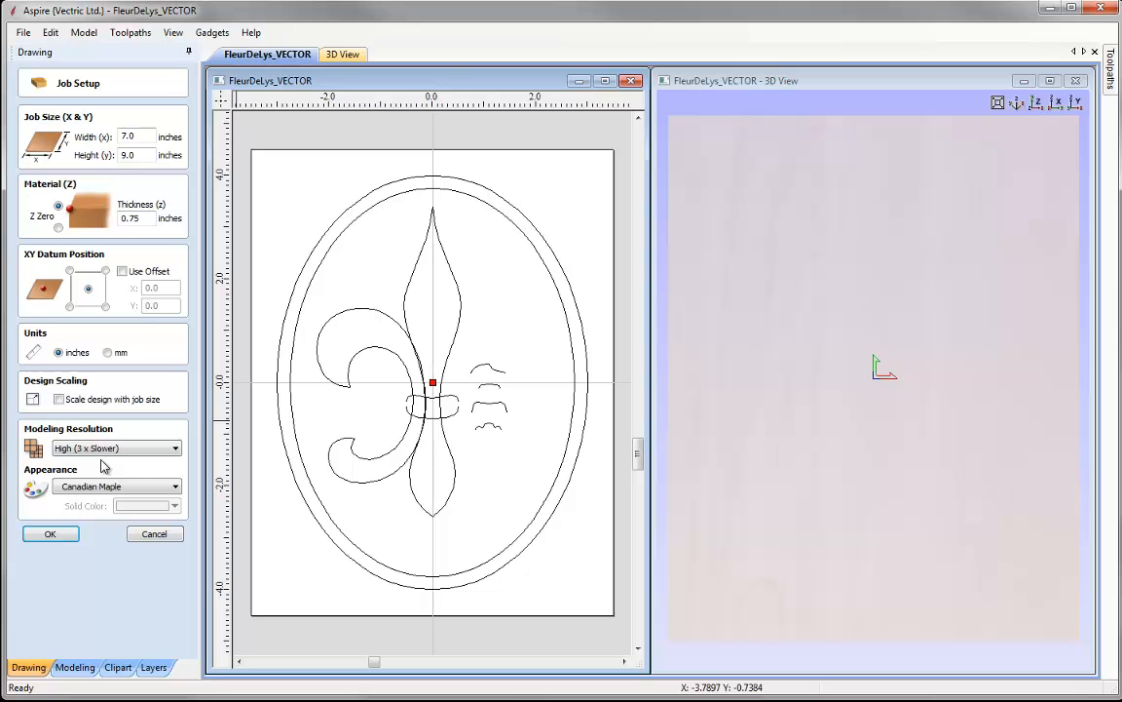
pyautogui.click(51, 534)
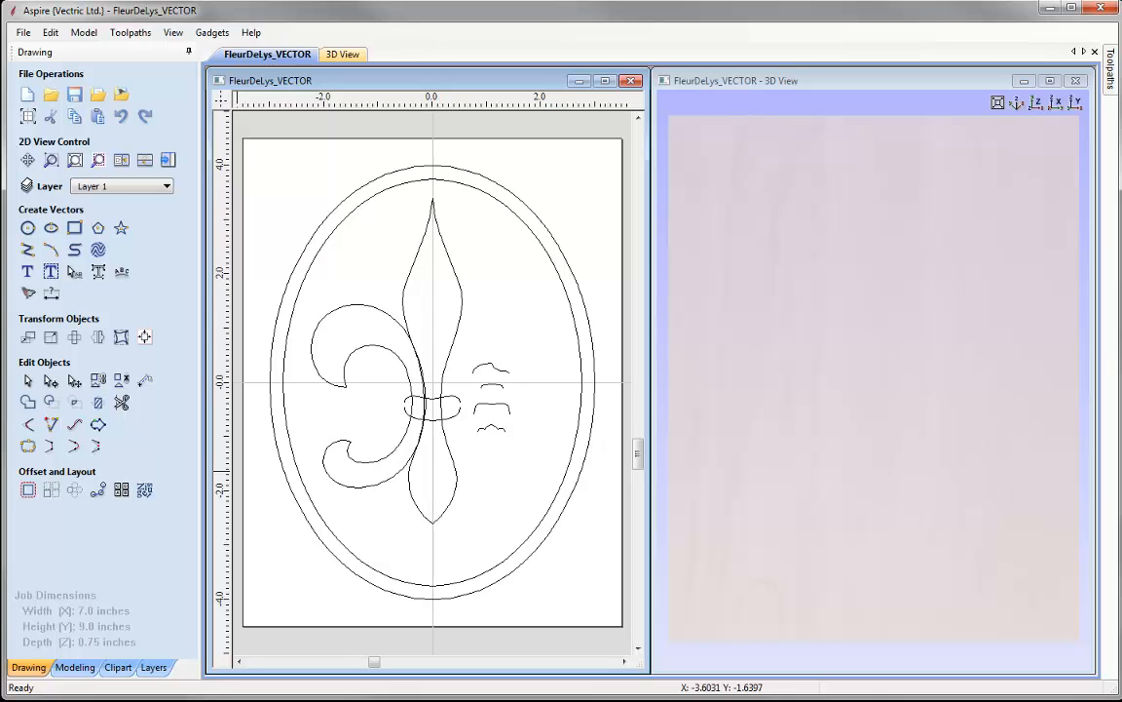
# Step: Rename Level 1 in the component tree as Base
pyautogui.click(82, 674)
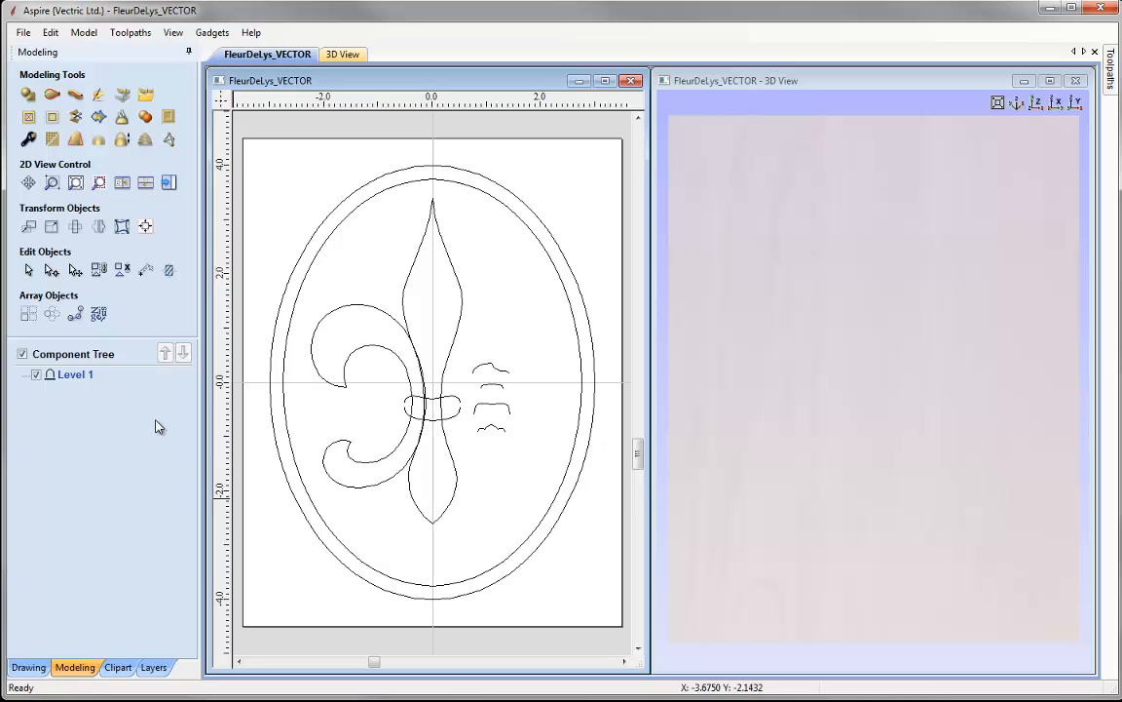
pyautogui.rightClick(79, 379)
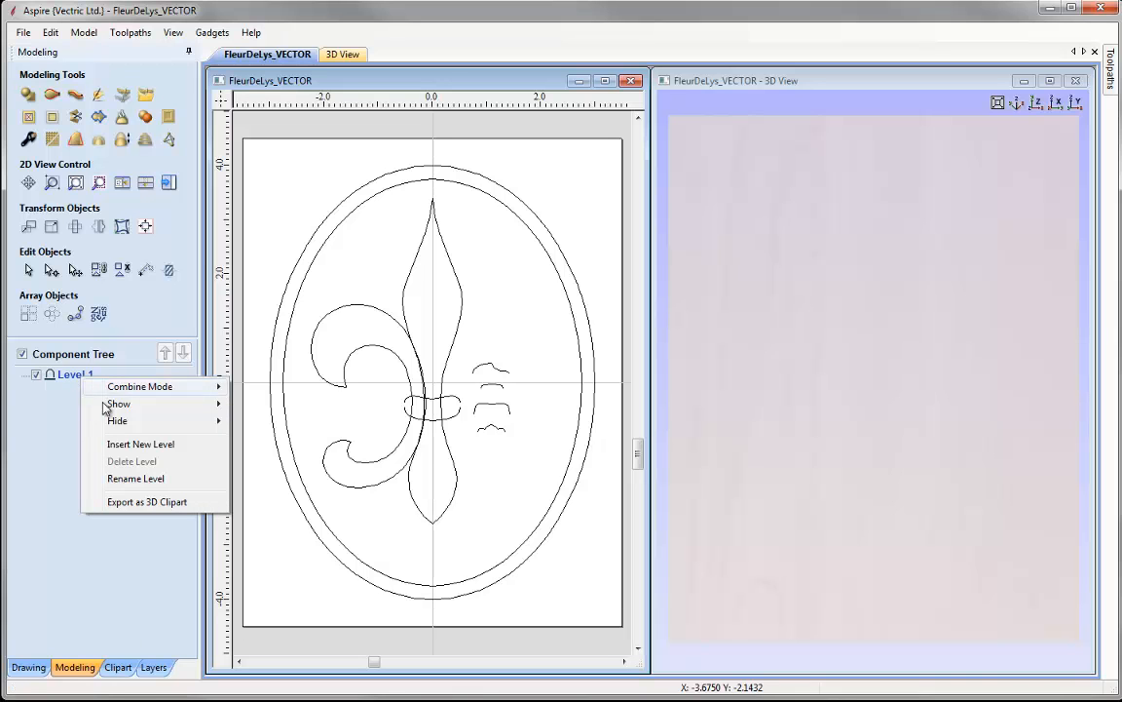
pyautogui.click(165, 480)
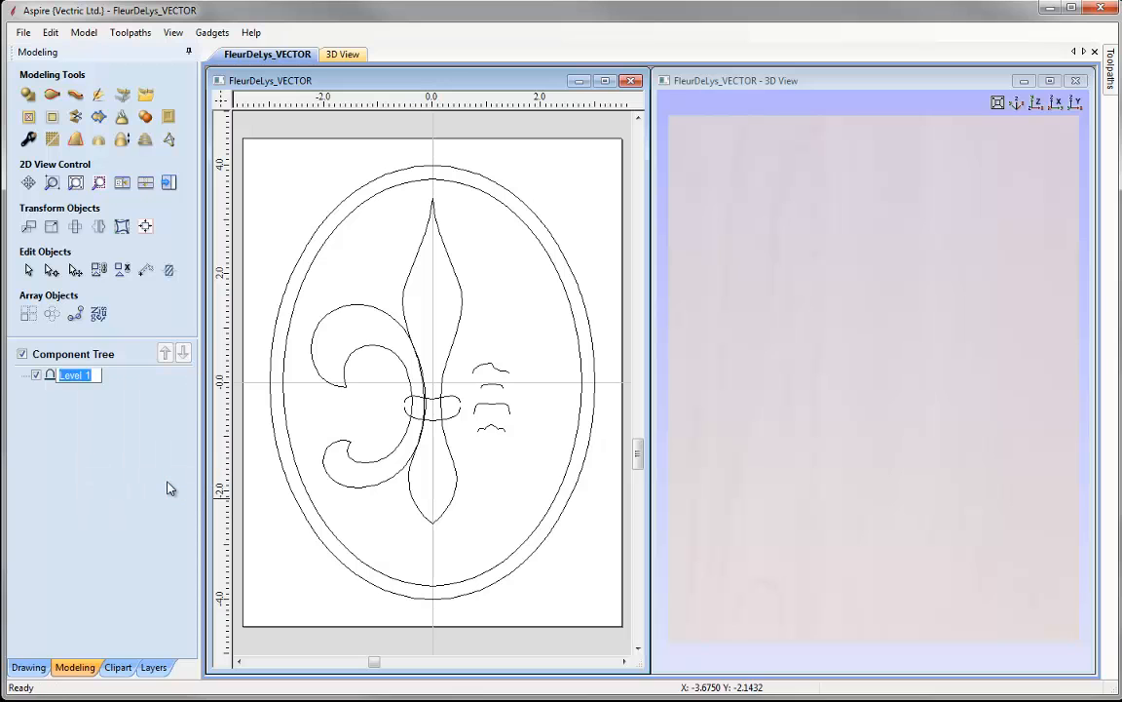
pyautogui.write('B')
pyautogui.press('BackSpace')
pyautogui.write('Base')
pyautogui.press('Return')
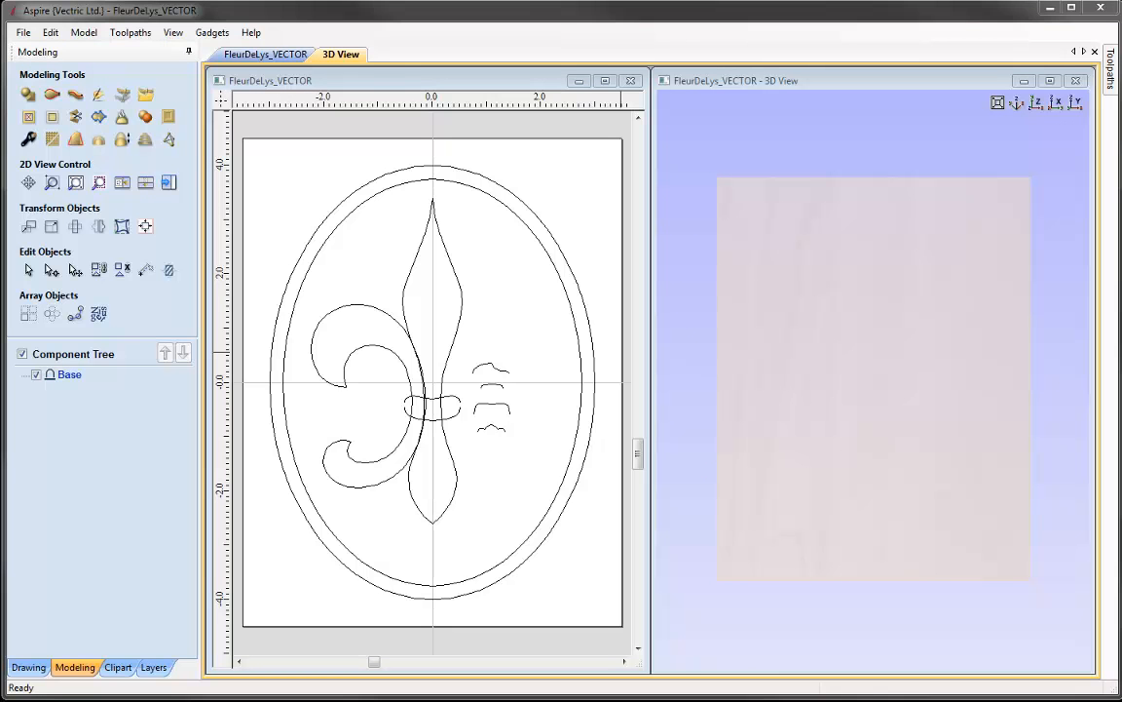
# Step: Start a curved-profile shape from the outer oval and try different profile angles up to 90 degrees
pyautogui.click(296, 265)
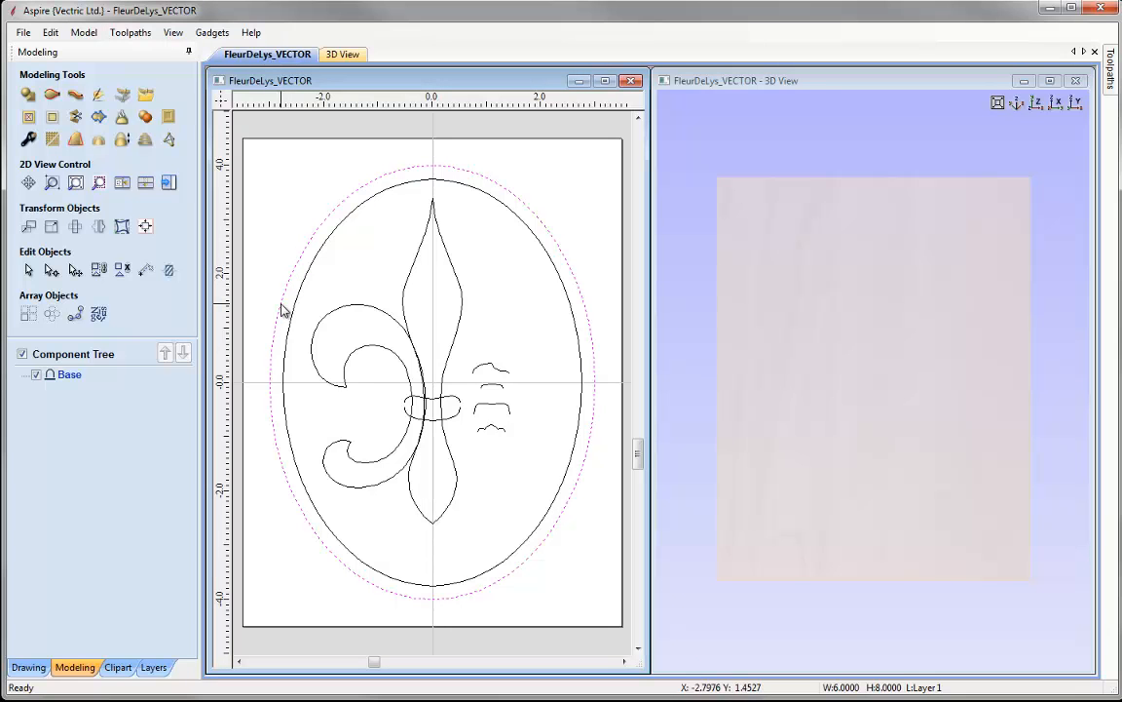
pyautogui.click(27, 96)
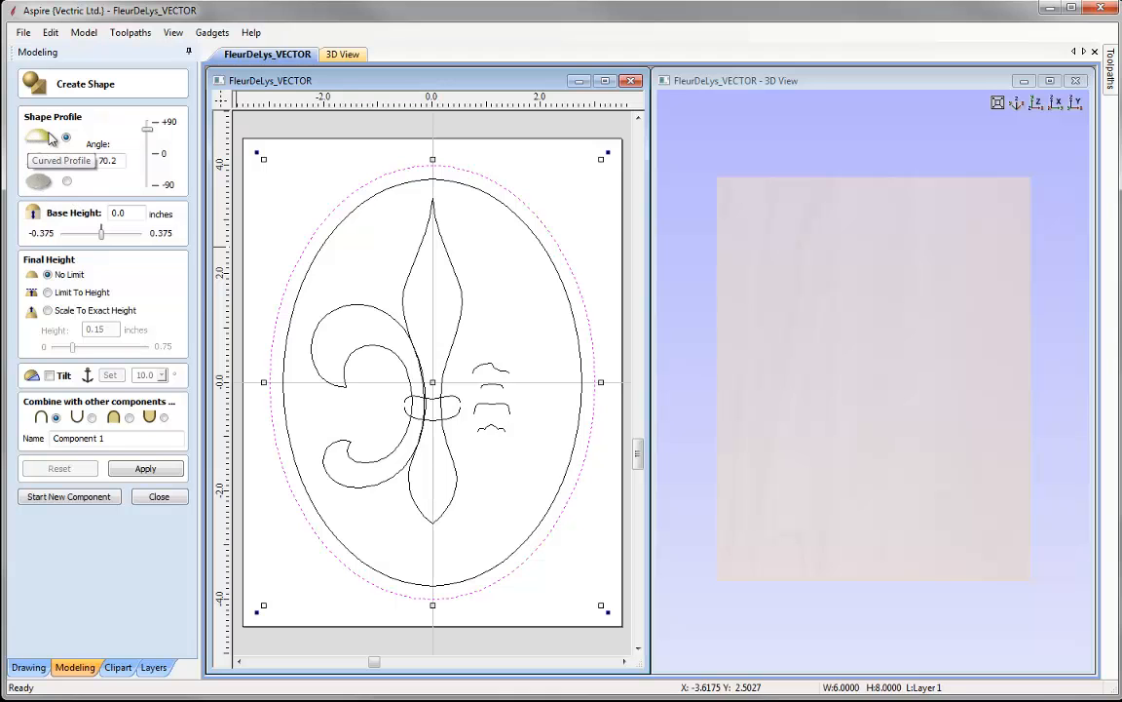
pyautogui.moveTo(146, 129); pyautogui.dragTo(147, 145)
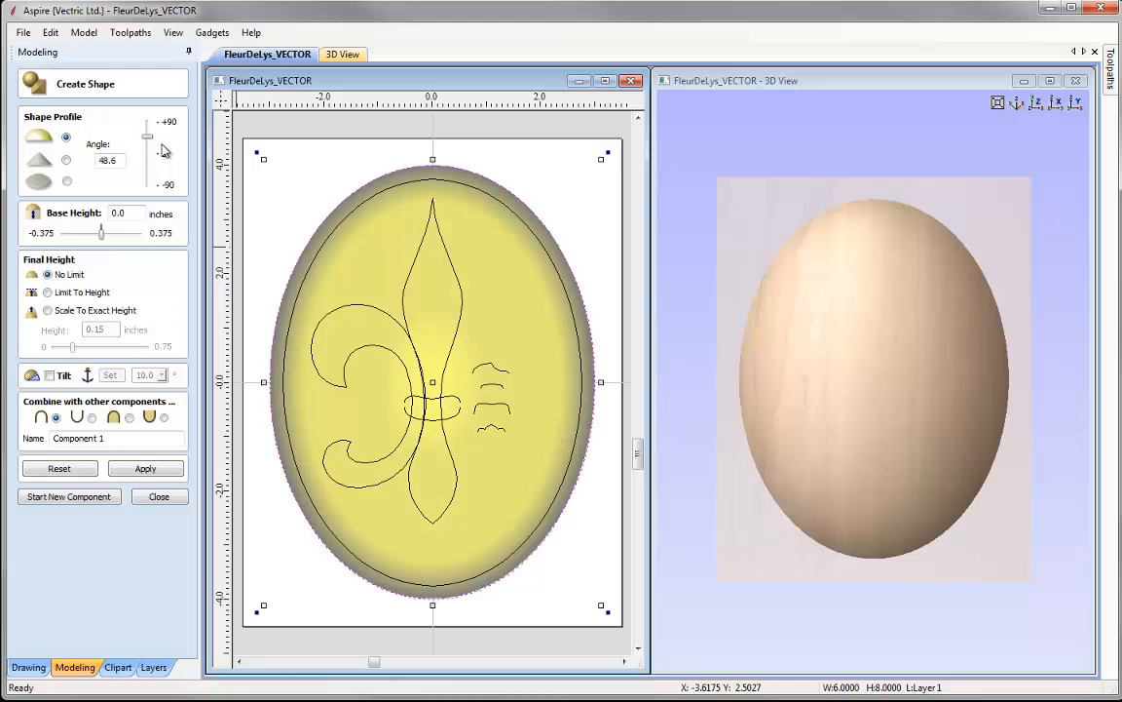
pyautogui.moveTo(984, 534); pyautogui.dragTo(874, 366)
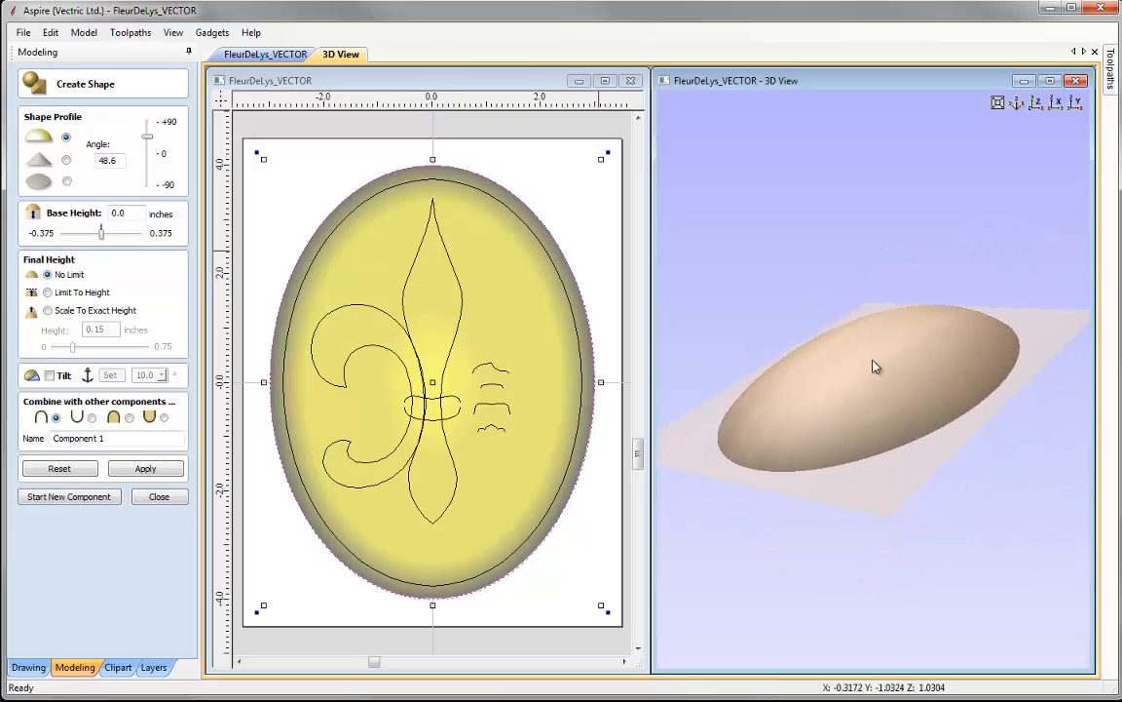
pyautogui.moveTo(147, 136); pyautogui.dragTo(151, 110)
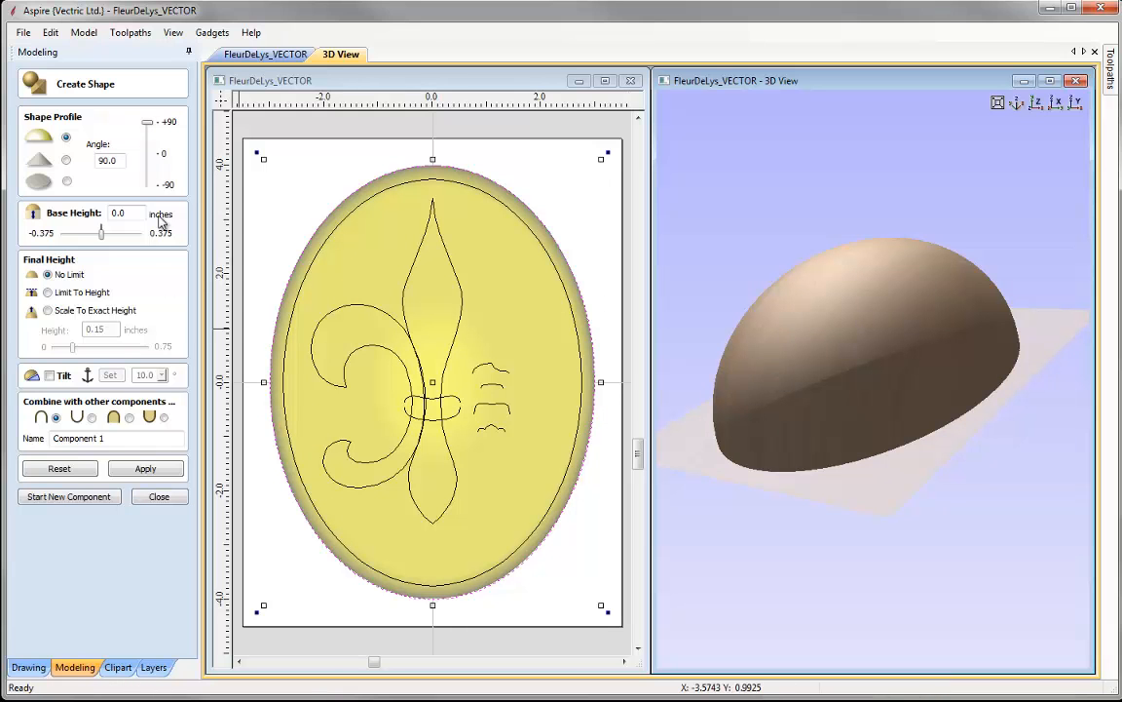
pyautogui.moveTo(146, 123); pyautogui.dragTo(147, 133)
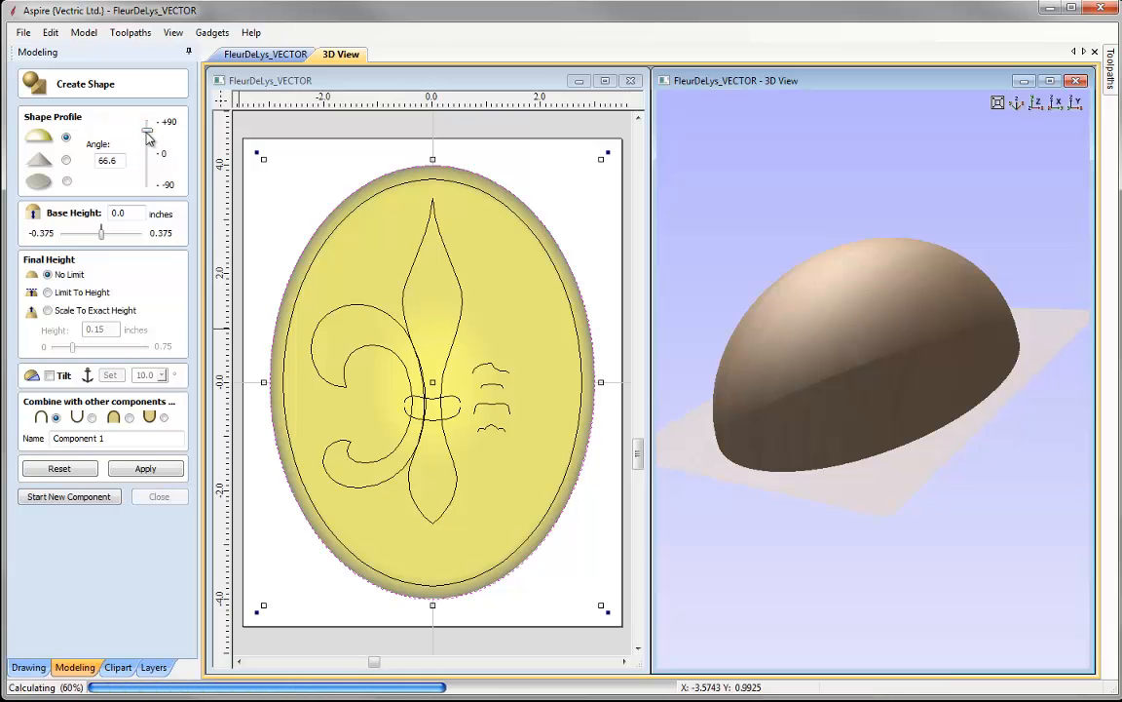
# Step: Set the oval shape's profile angle to 20 degrees and create it as a component named Base
pyautogui.doubleClick(118, 161)
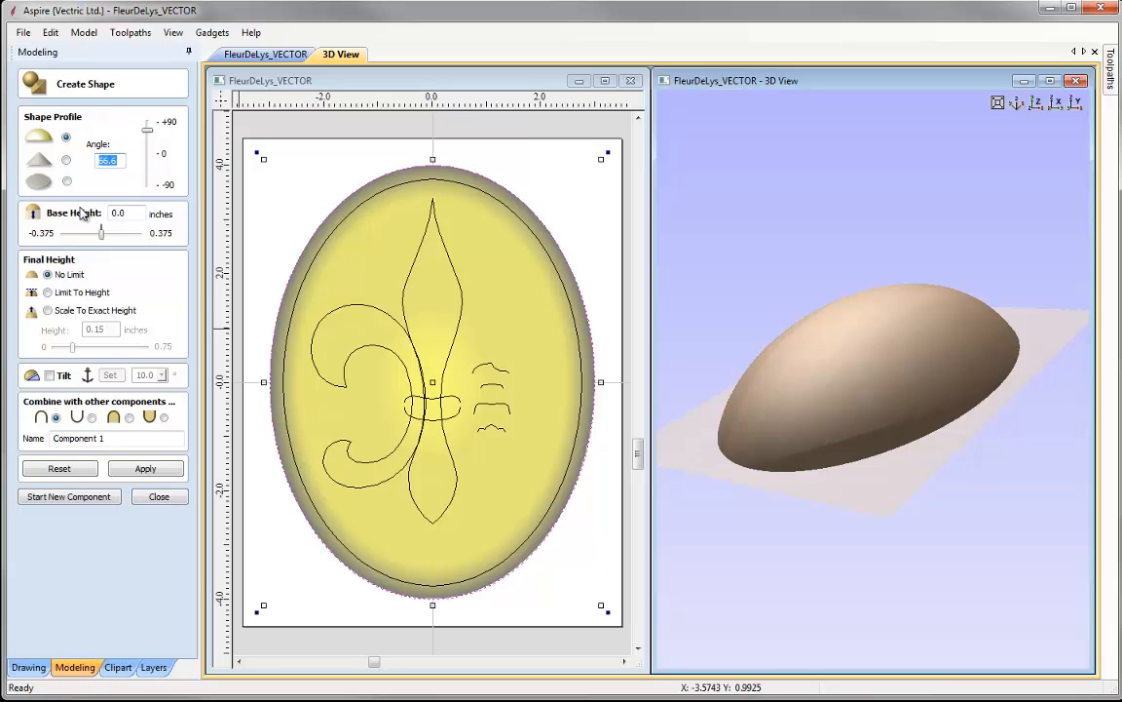
pyautogui.write('20')
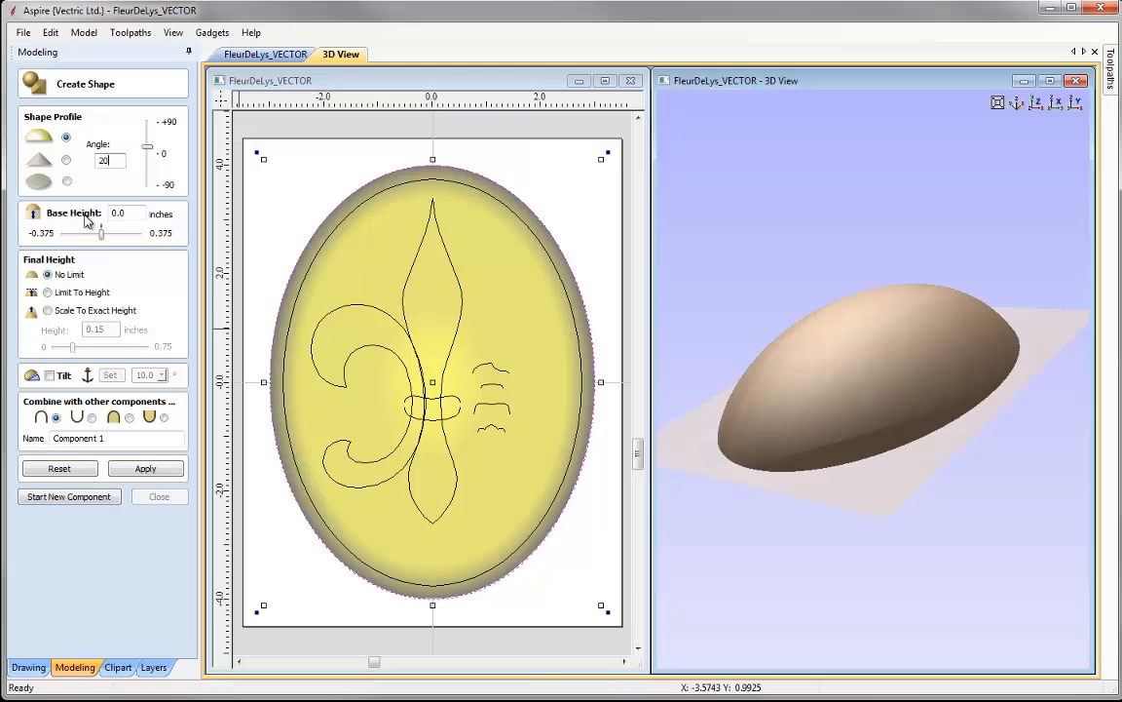
pyautogui.moveTo(718, 286); pyautogui.dragTo(776, 391)
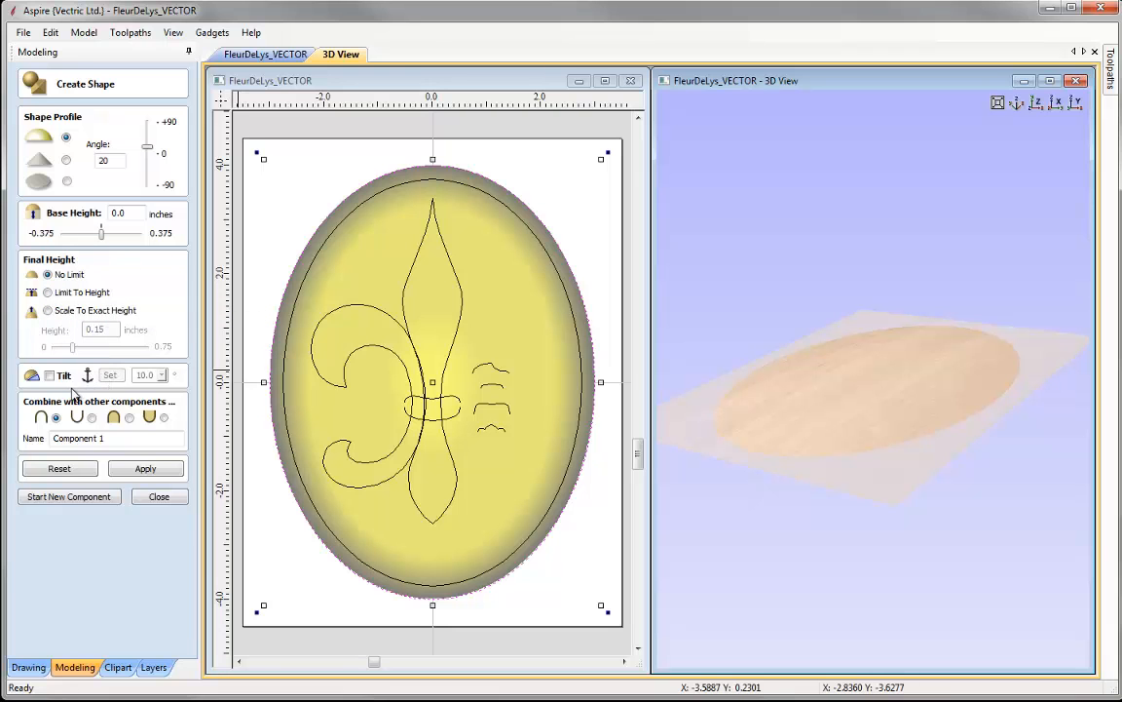
pyautogui.moveTo(106, 439); pyautogui.dragTo(52, 439)
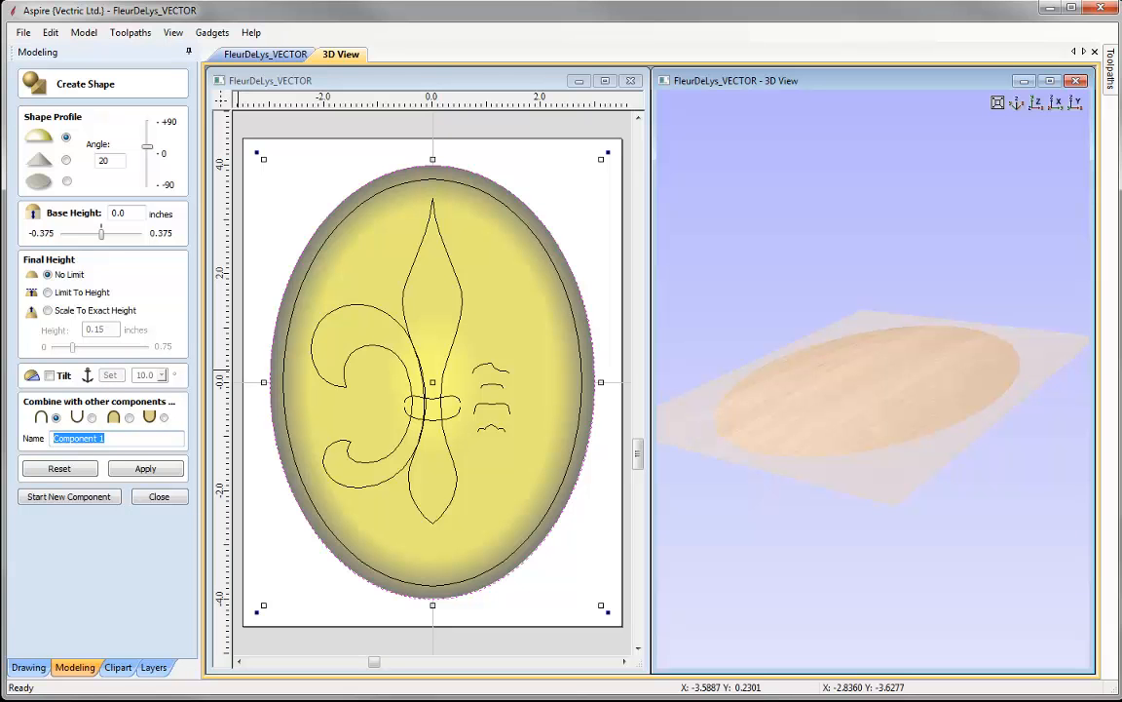
pyautogui.write('Base')
pyautogui.click(151, 468)
pyautogui.click(160, 497)
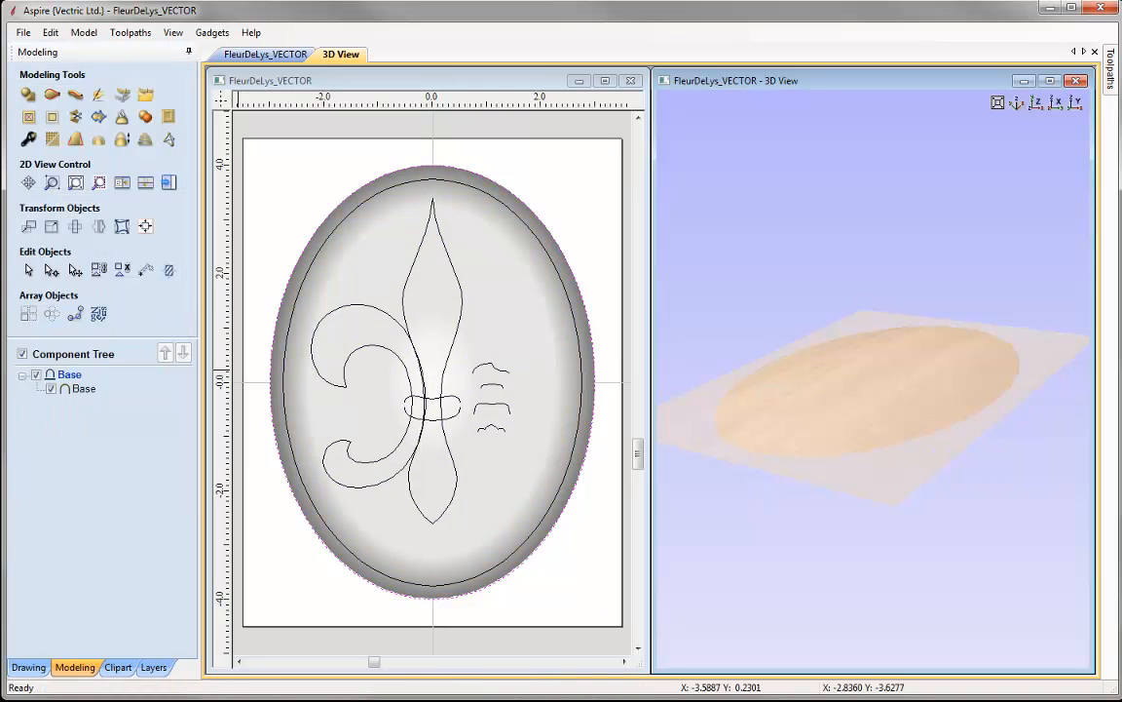
pyautogui.click(1036, 102)
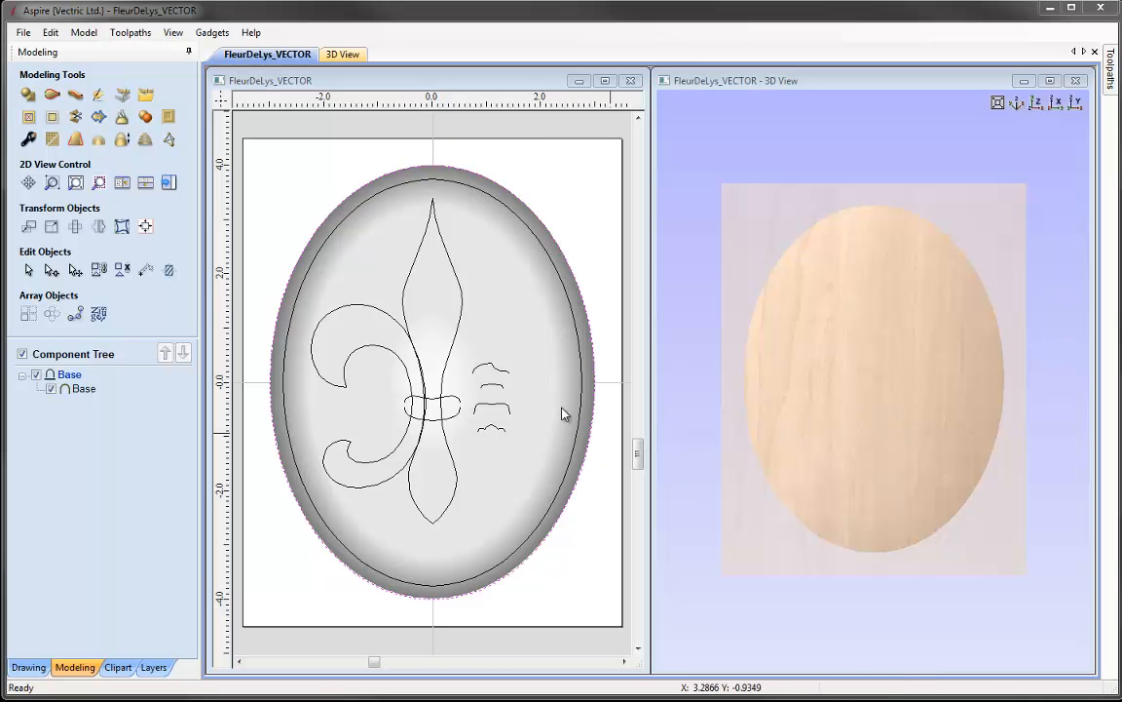
# Step: Check the oval Base component by selecting and deselecting it, and by hiding and showing it again
pyautogui.click(478, 251)
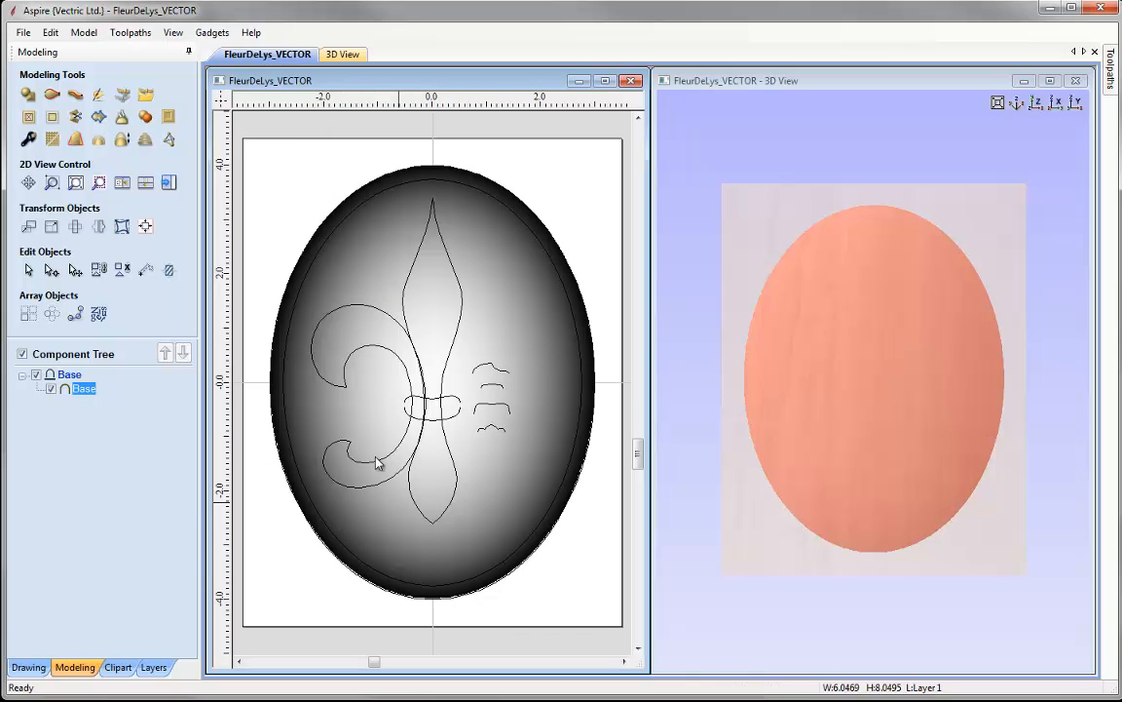
pyautogui.click(86, 400)
pyautogui.moveTo(90, 398)
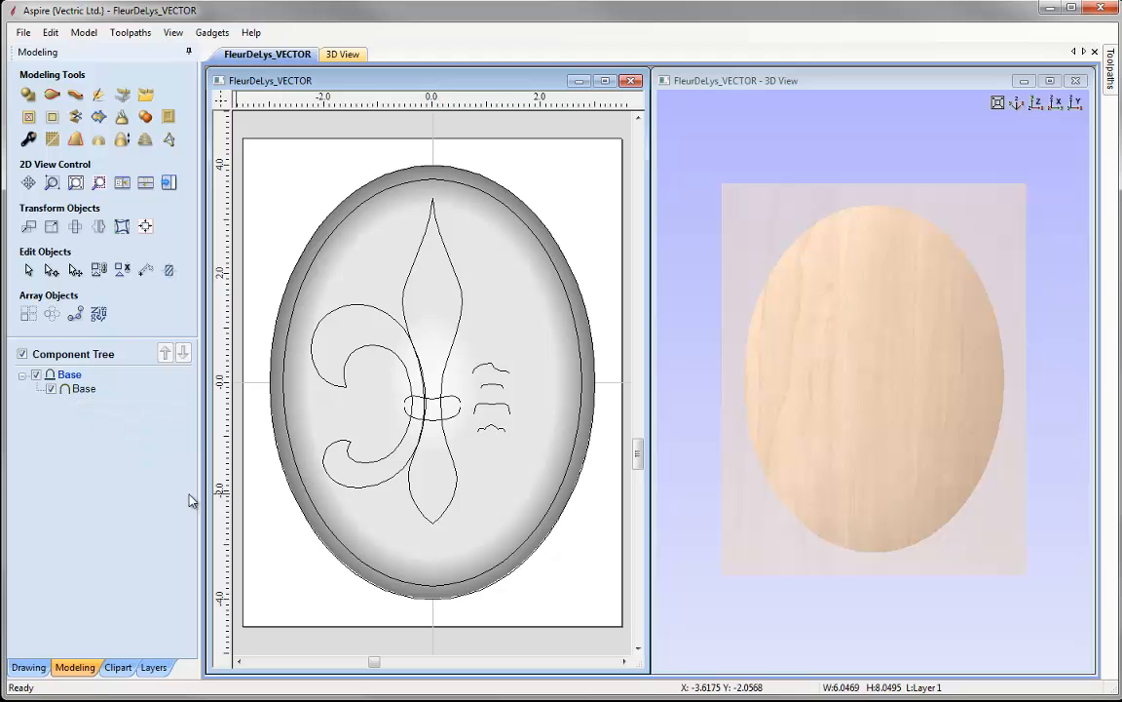
pyautogui.click(53, 390)
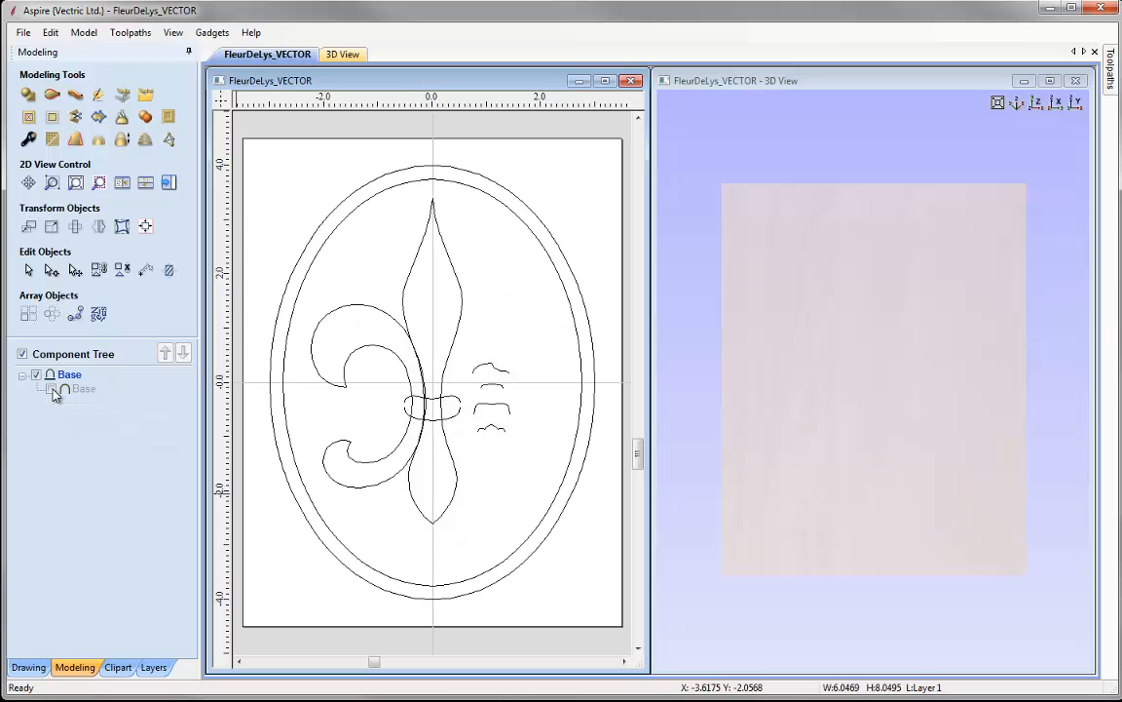
pyautogui.click(51, 390)
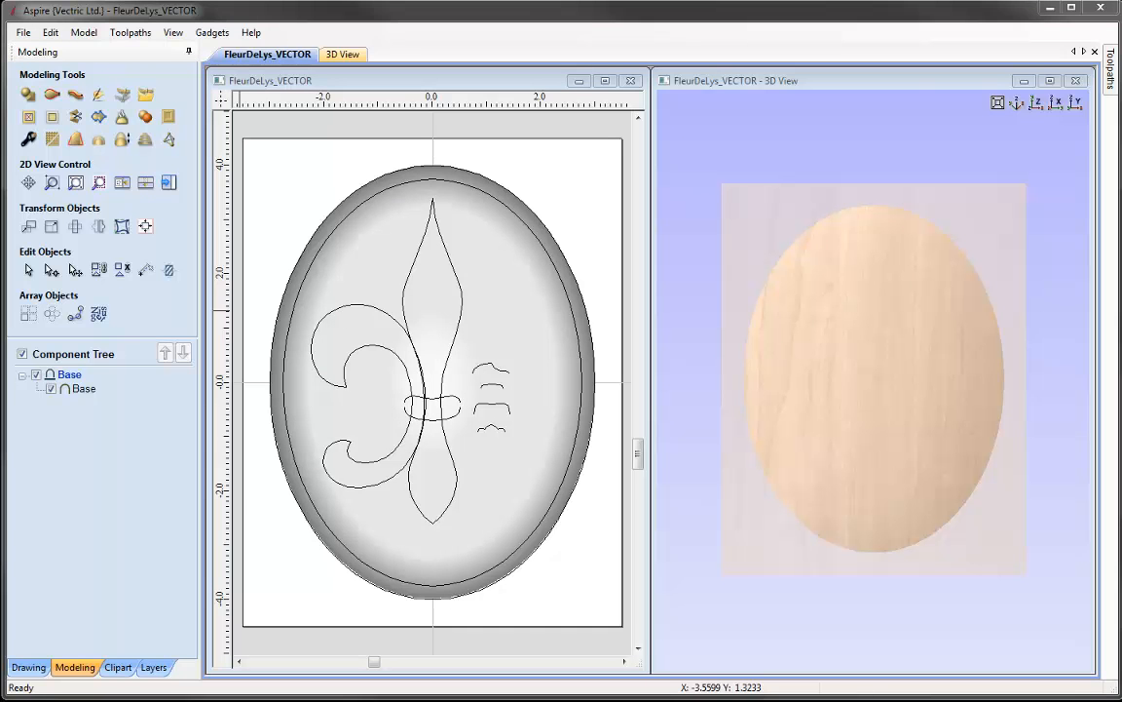
# Step: Highlight the inner oval and the lowest small cross-section curve in the drawing and clear the selection
pyautogui.click(310, 502)
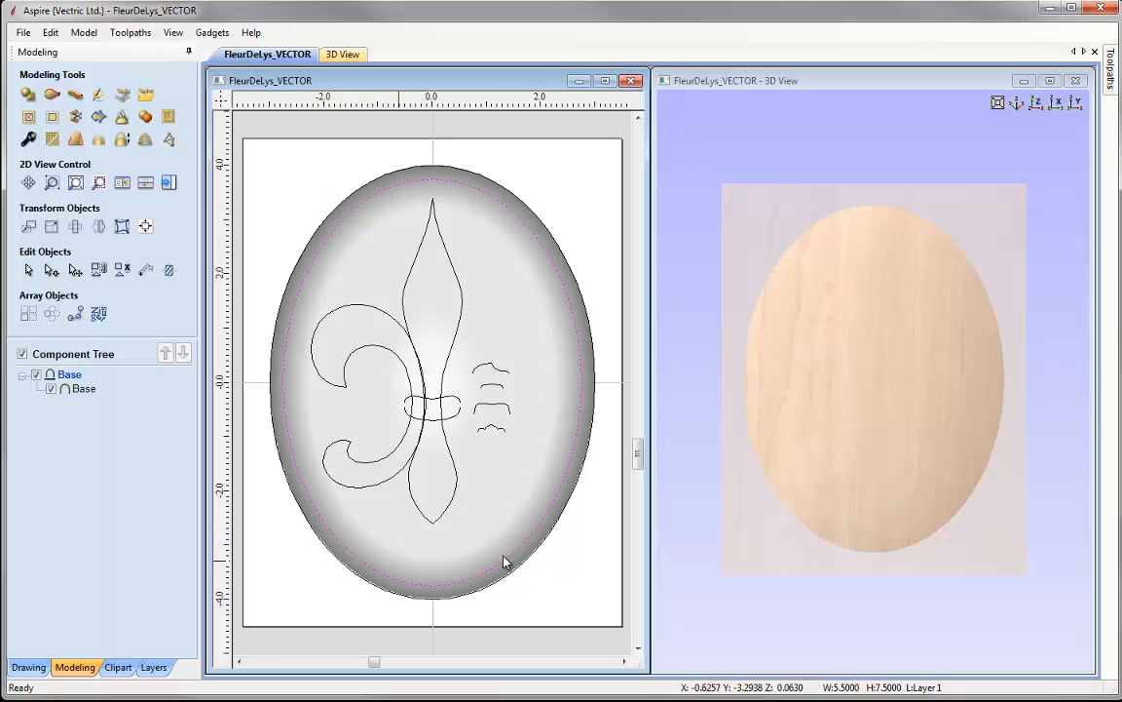
pyautogui.click(502, 433)
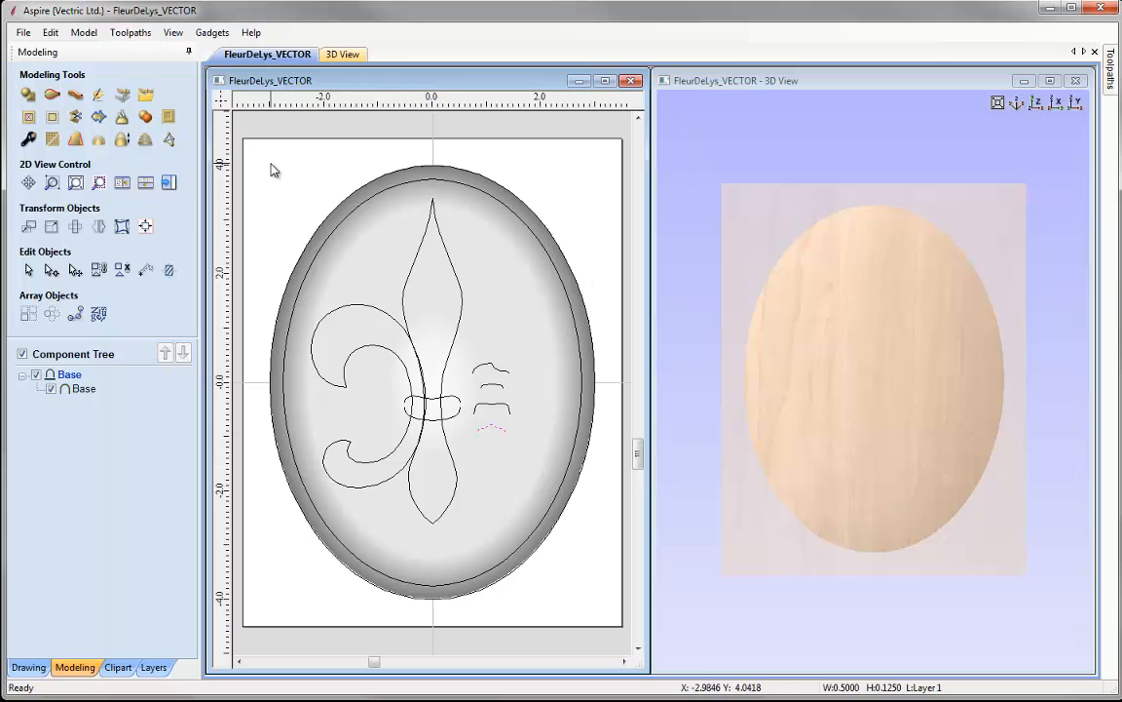
pyautogui.click(304, 167)
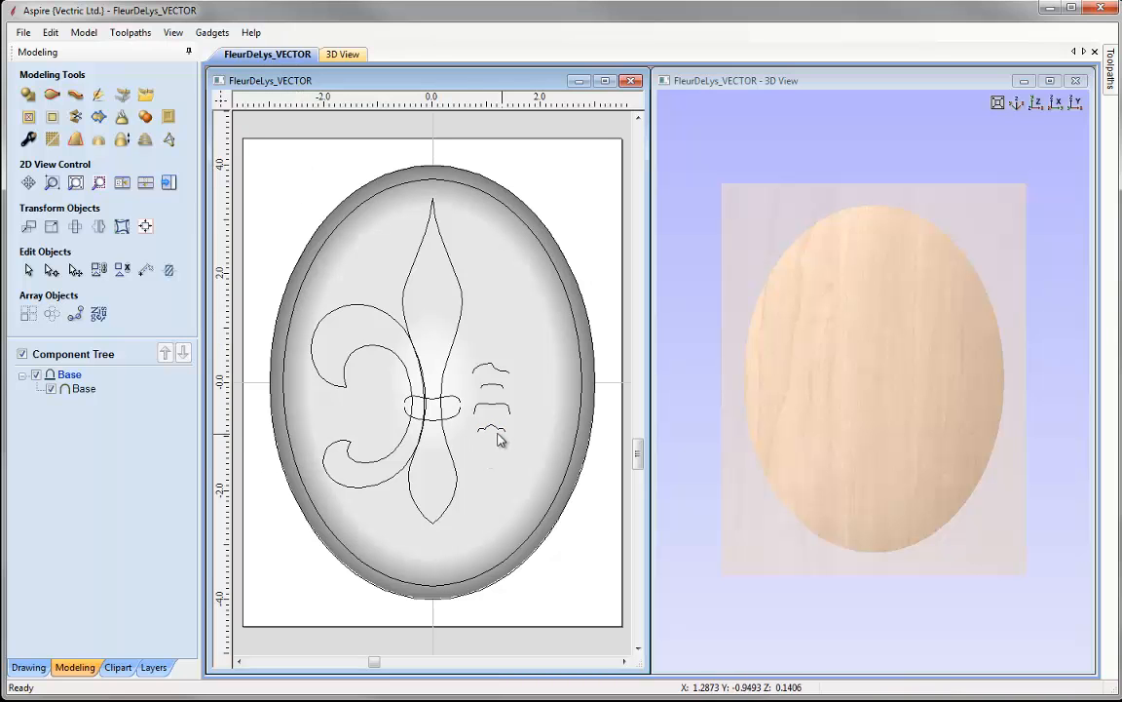
# Step: Start an Extrude and Weave with the inner oval as drive rail and the lowest small curve as its cross section
pyautogui.click(75, 96)
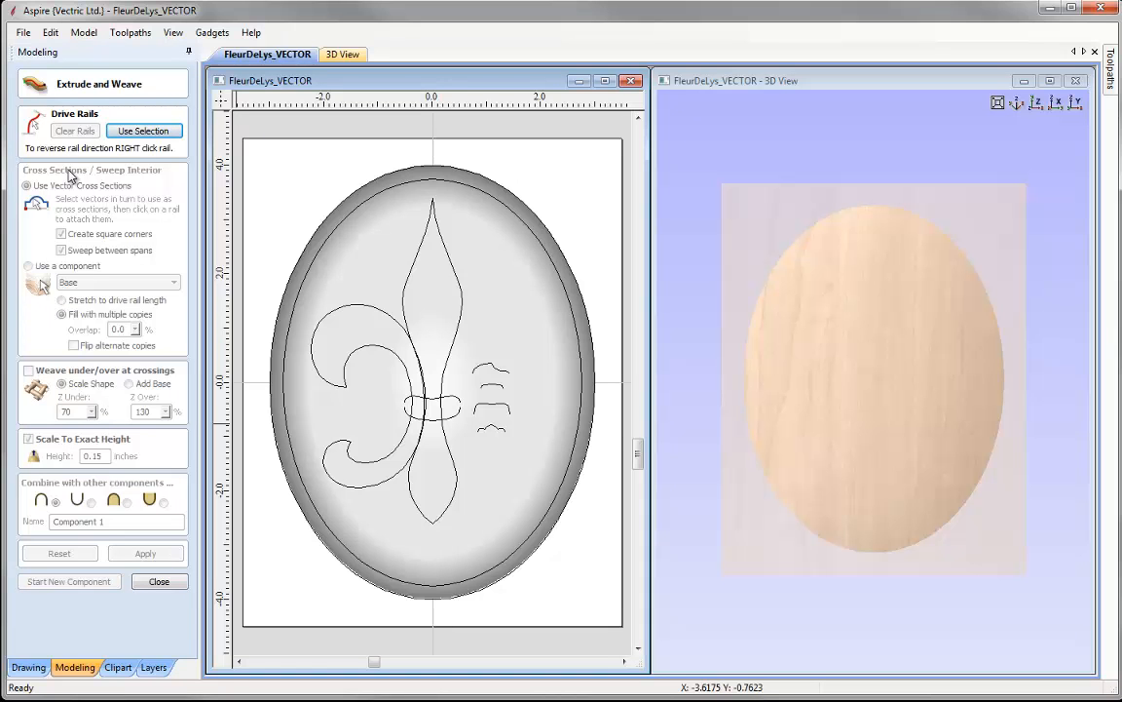
pyautogui.click(447, 186)
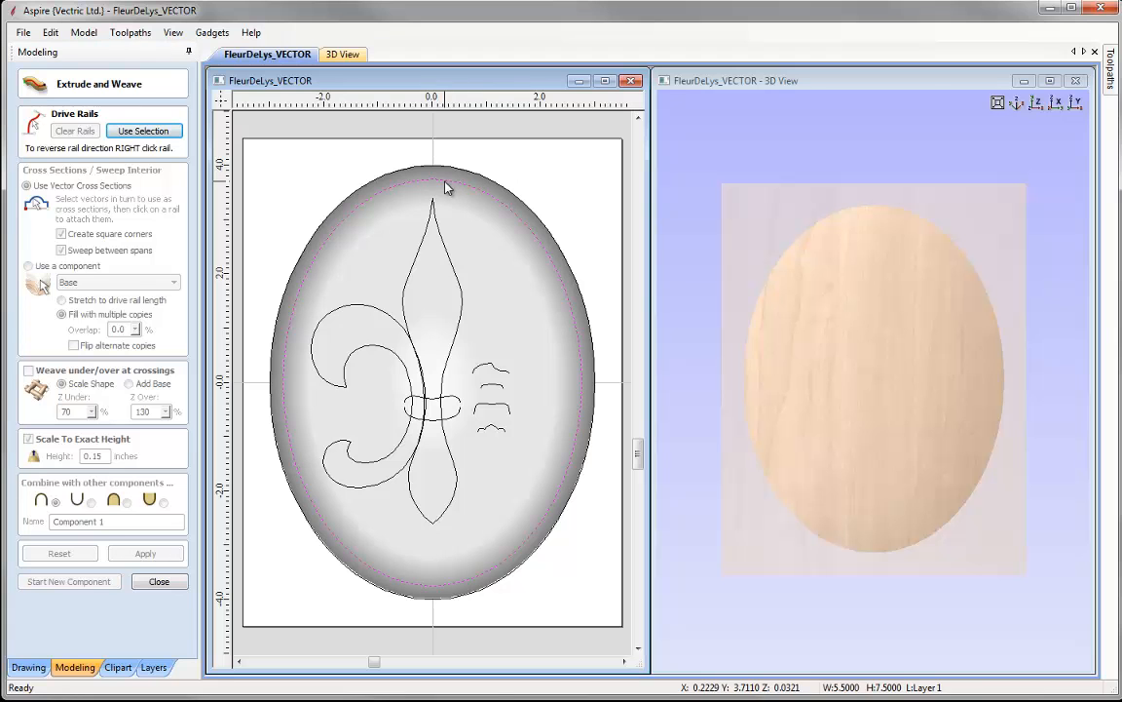
pyautogui.click(173, 137)
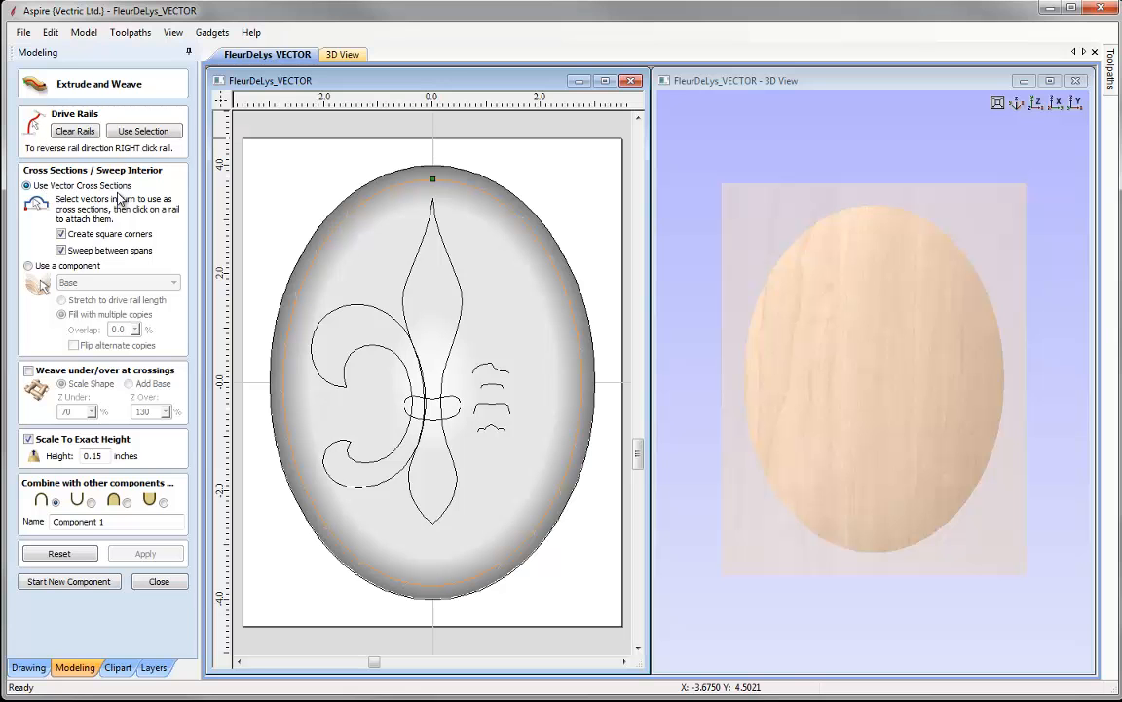
pyautogui.click(487, 430)
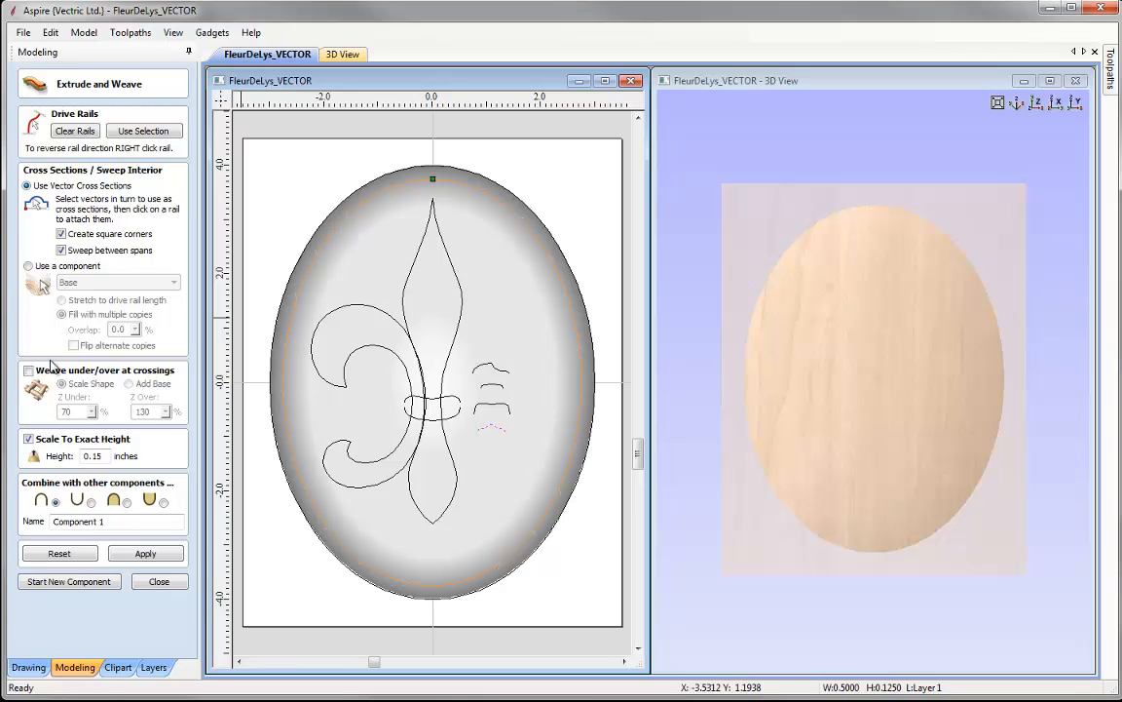
# Step: Turn off scaling to exact height and create the extrusion as a component named Border
pyautogui.click(29, 440)
pyautogui.click(29, 439)
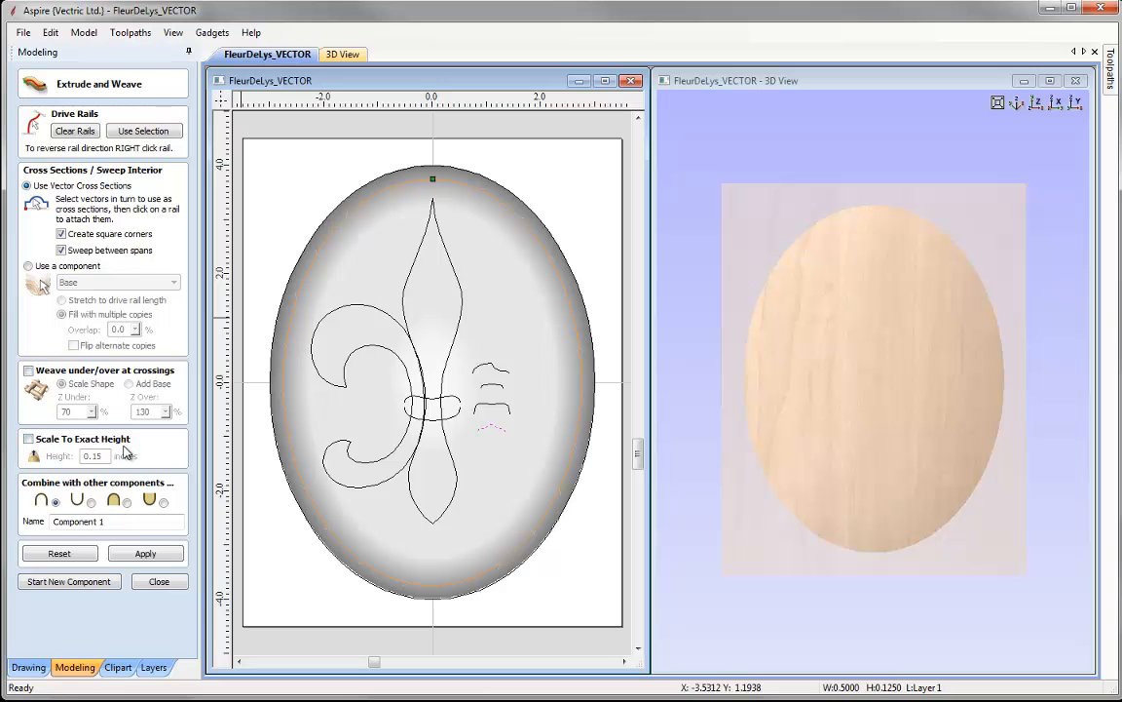
pyautogui.moveTo(123, 522); pyautogui.dragTo(14, 525)
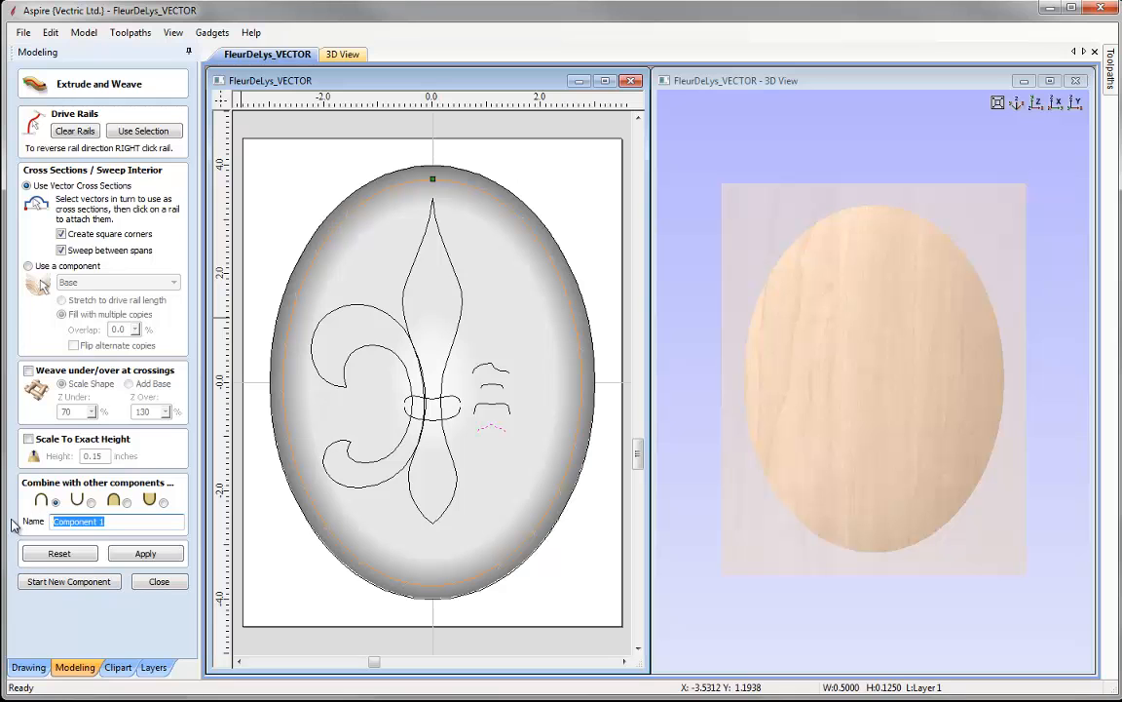
pyautogui.write('Border')
pyautogui.click(130, 554)
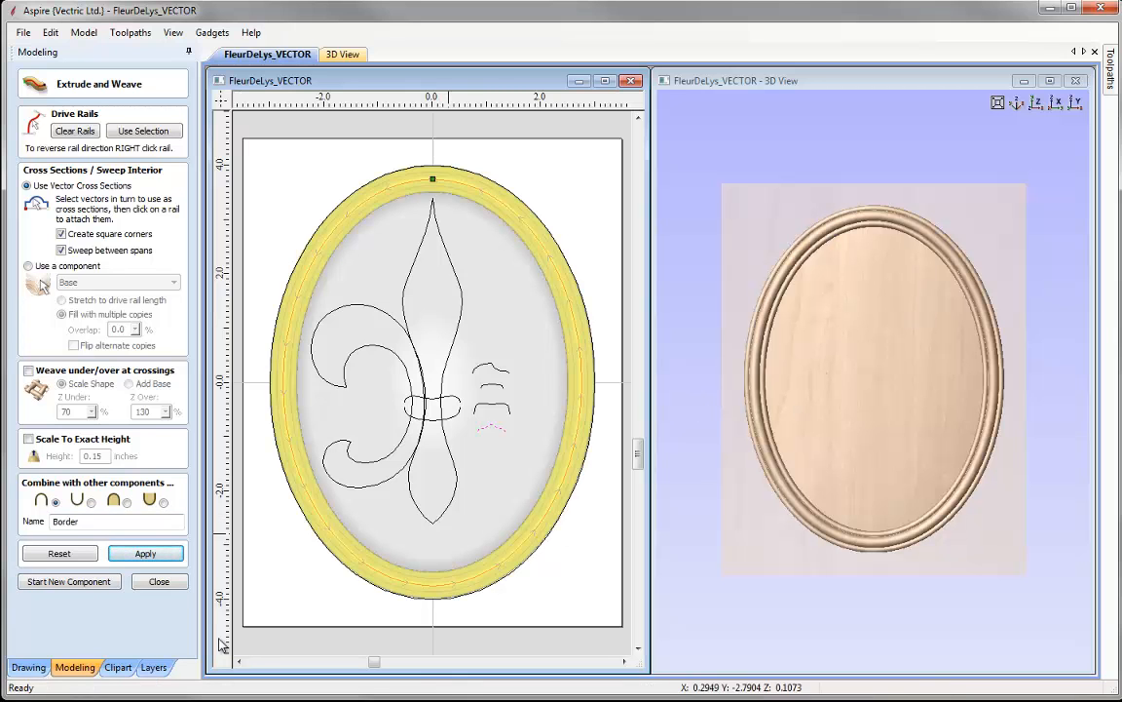
pyautogui.click(156, 581)
# Step: Collapse the Base level in the component tree and hide it with its components
pyautogui.moveTo(1003, 571); pyautogui.dragTo(749, 466)
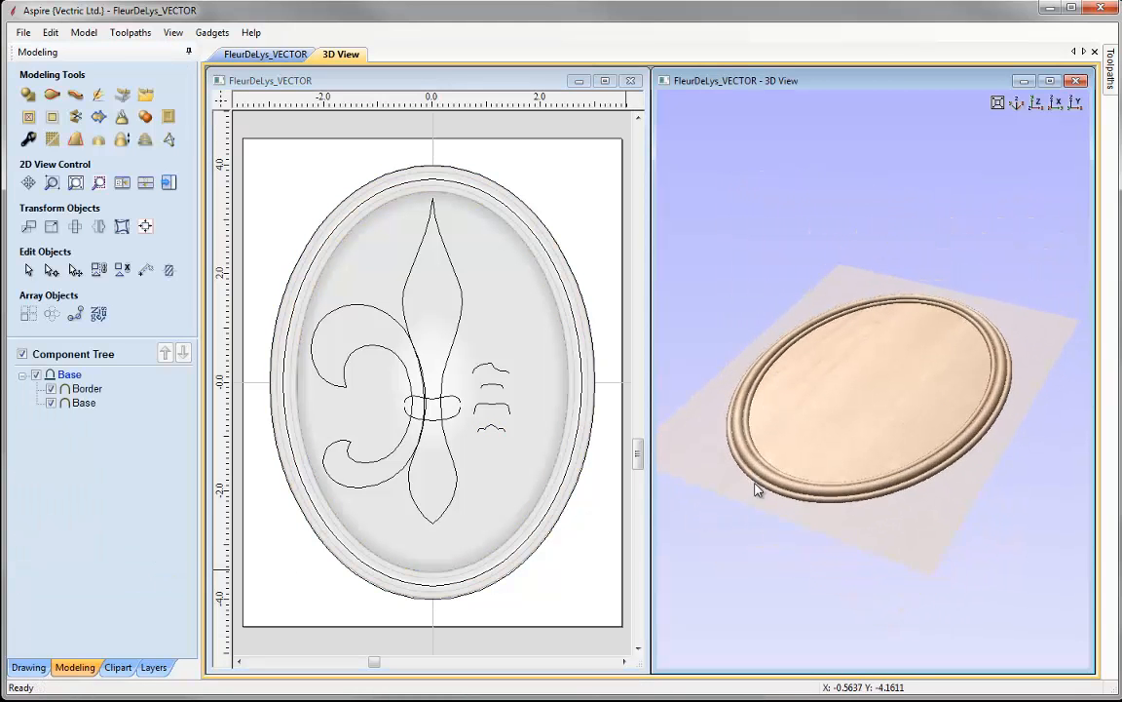
pyautogui.scroll(4, 759, 477)
pyautogui.scroll(-1, 762, 465)
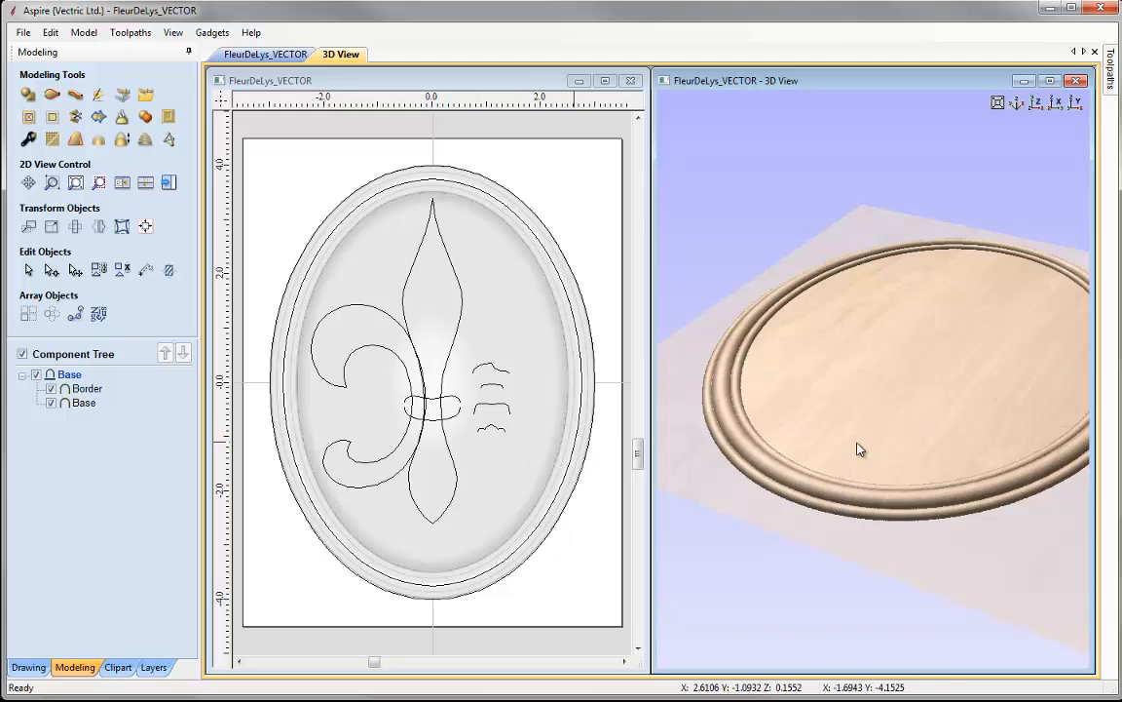
pyautogui.click(1035, 102)
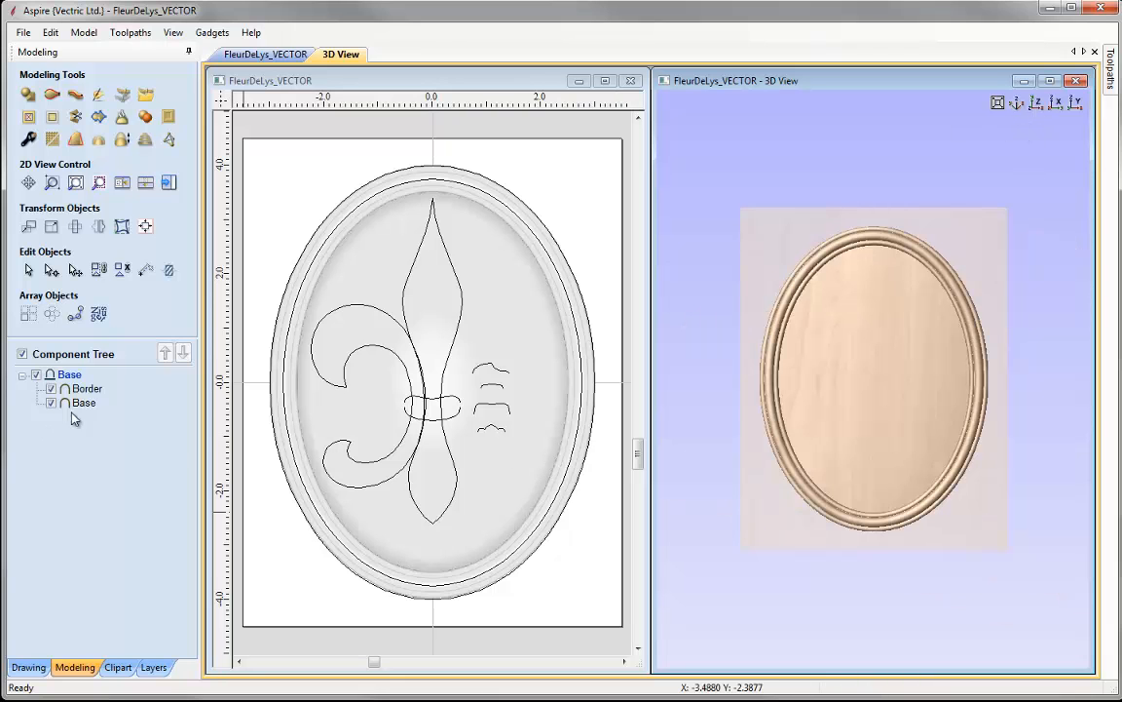
pyautogui.moveTo(89, 393)
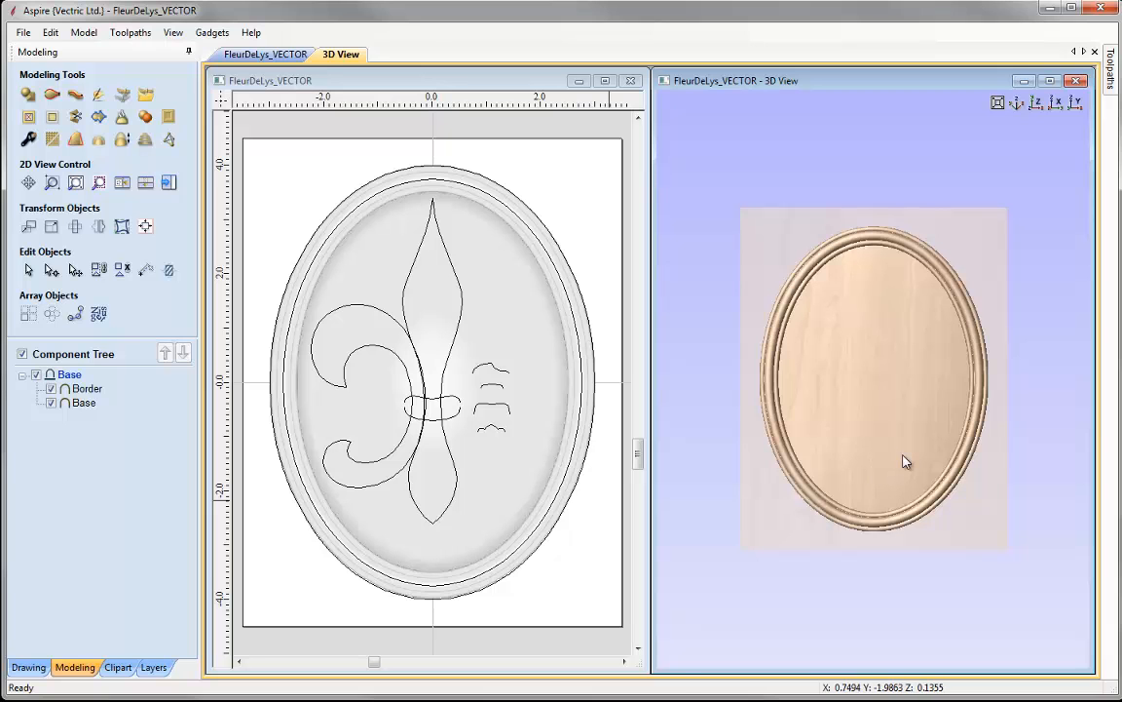
pyautogui.click(23, 376)
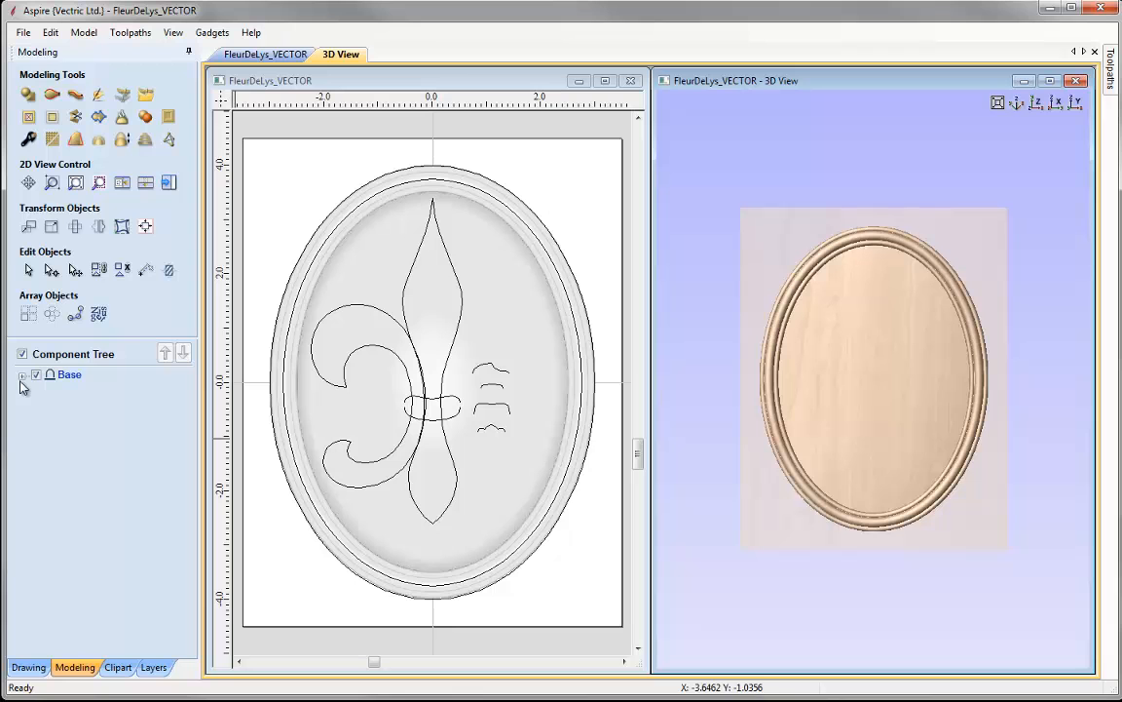
pyautogui.click(36, 374)
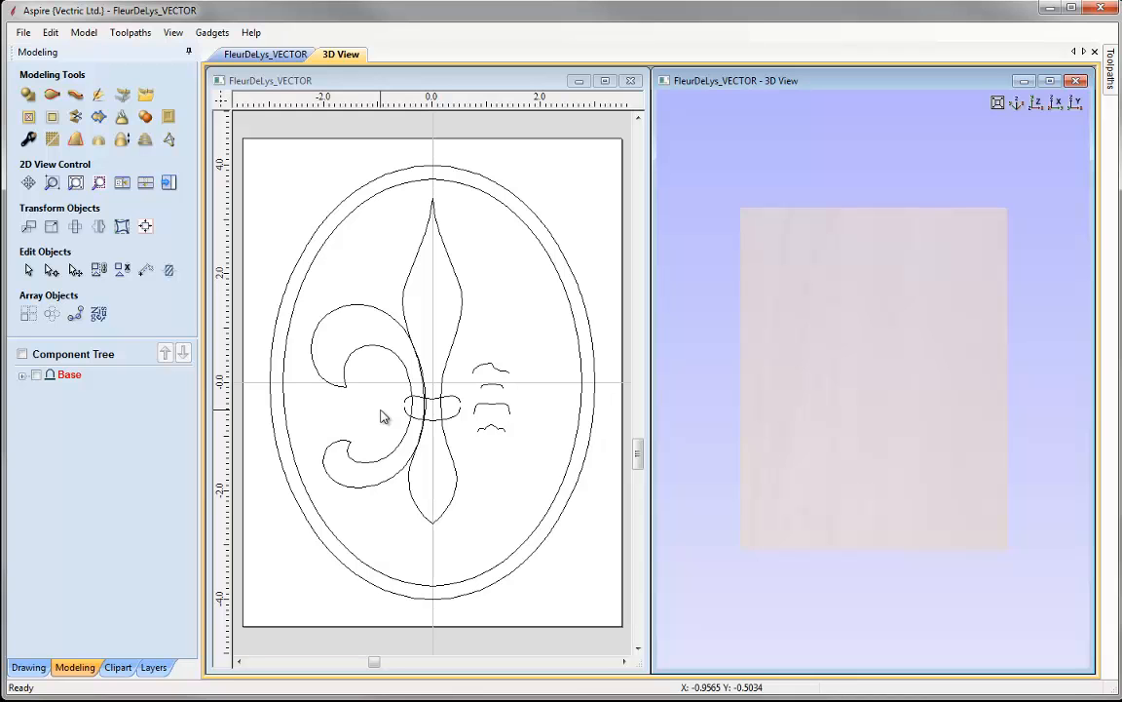
# Step: Insert a new level in the component tree and rename it Fleur-de-Lys
pyautogui.rightClick(66, 381)
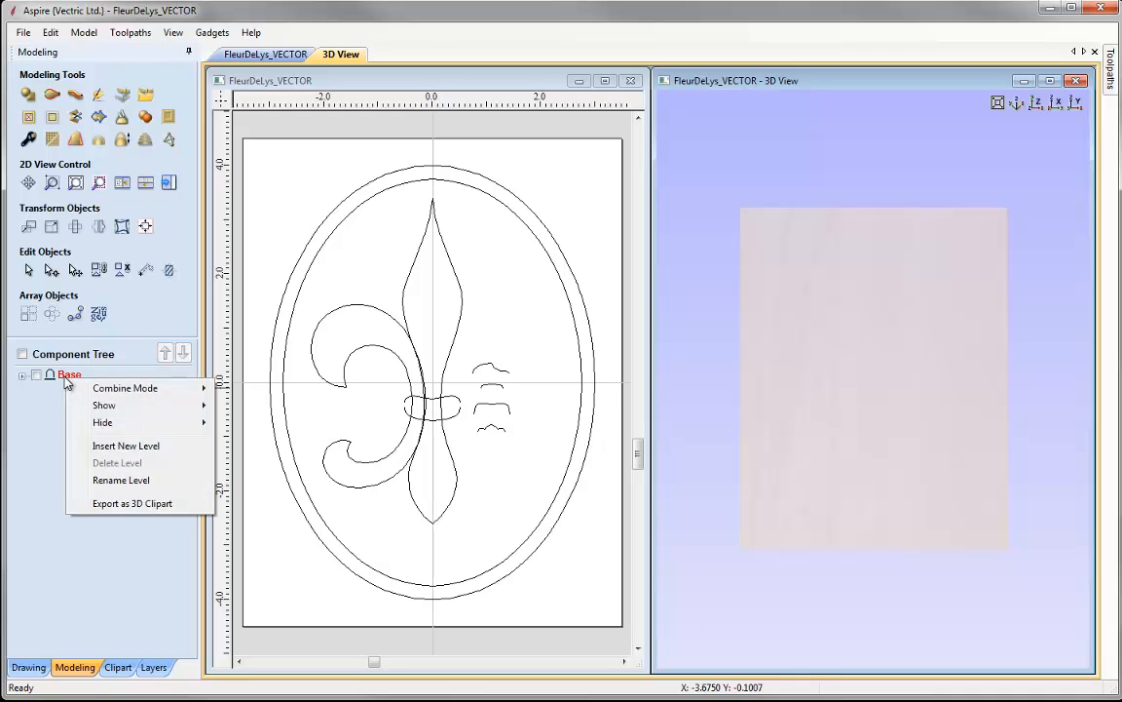
pyautogui.click(169, 451)
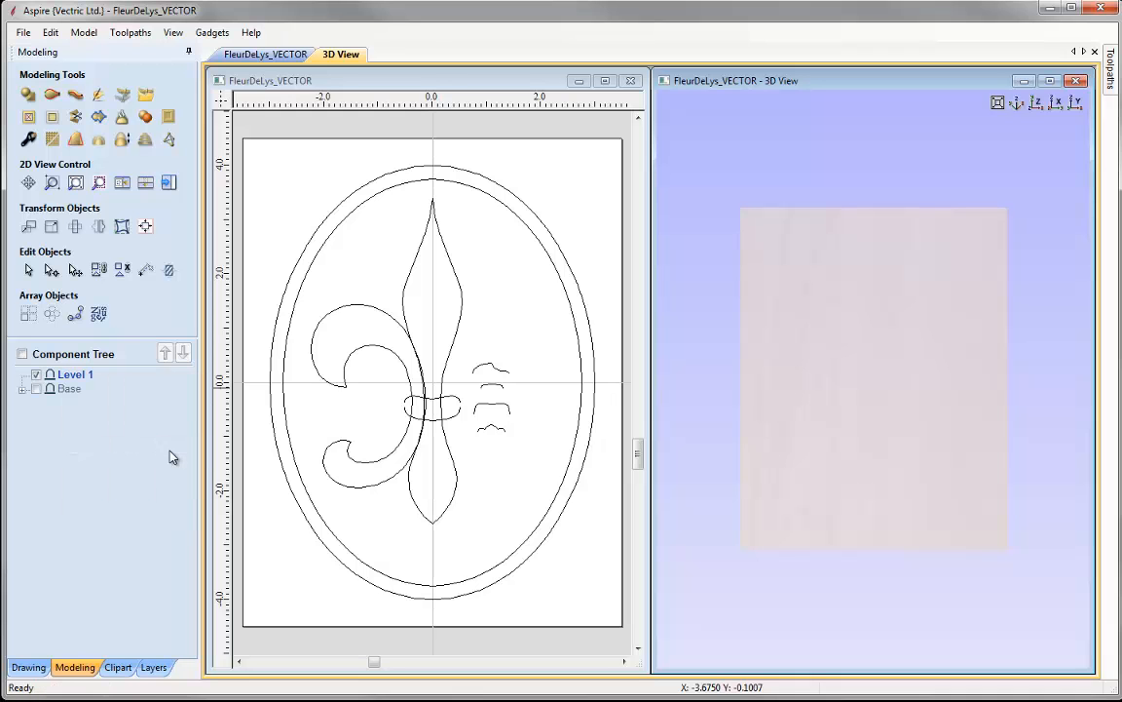
pyautogui.rightClick(76, 378)
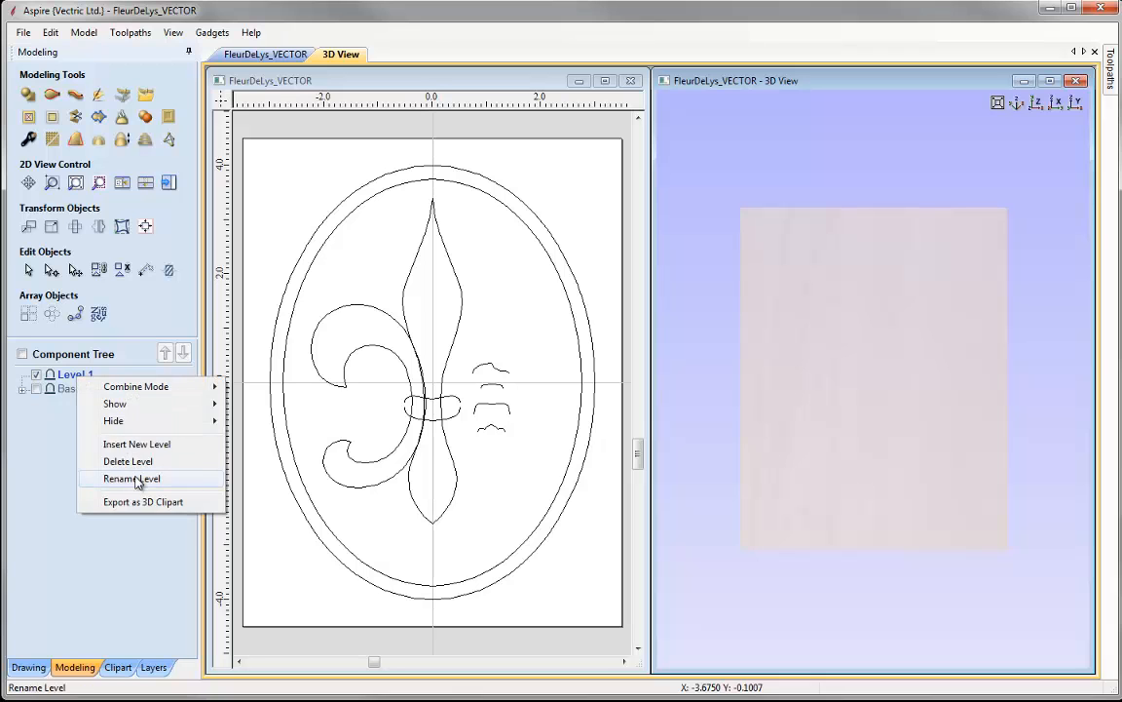
pyautogui.click(137, 479)
pyautogui.write('Fleur')
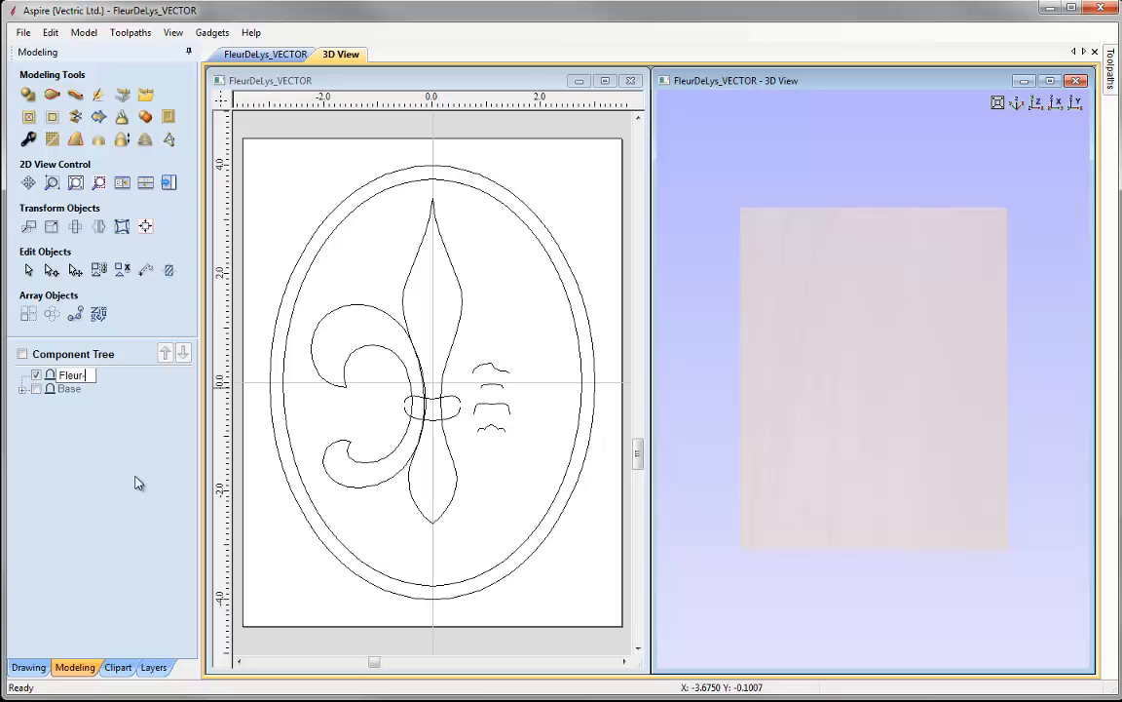
pyautogui.write('-de-Lys')
pyautogui.press('Return')
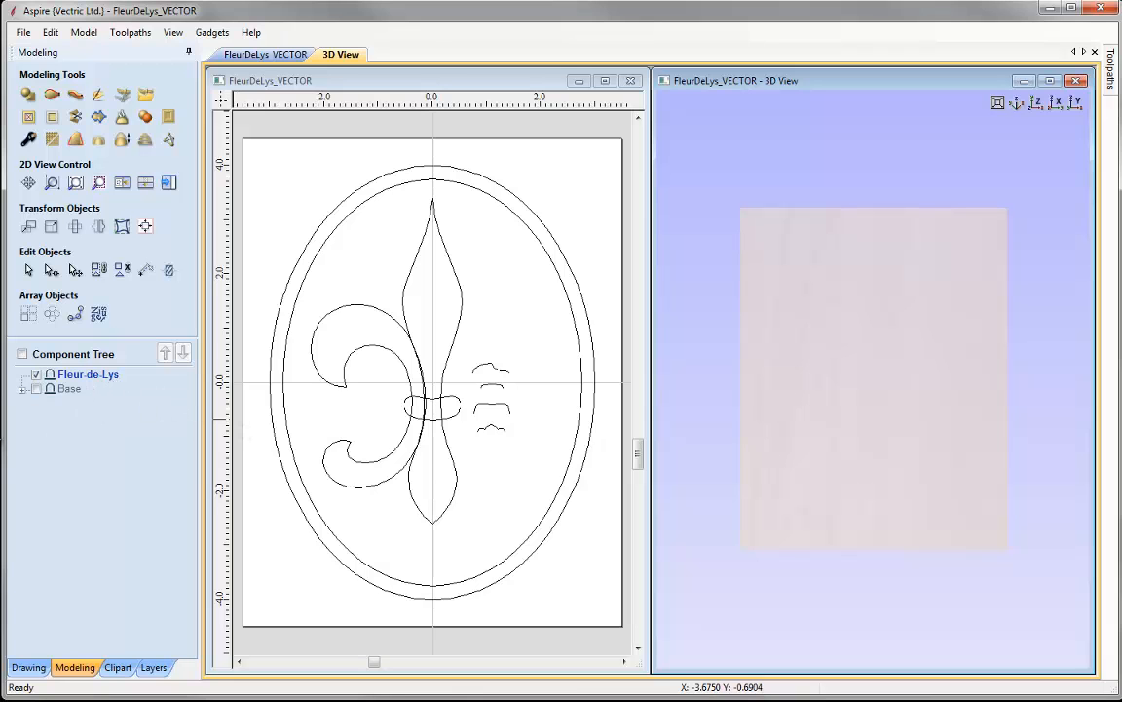
# Step: Examine closely how the side scroll's outline overlaps the central fleur-de-lys outline, selecting each vector in turn
pyautogui.click(322, 81)
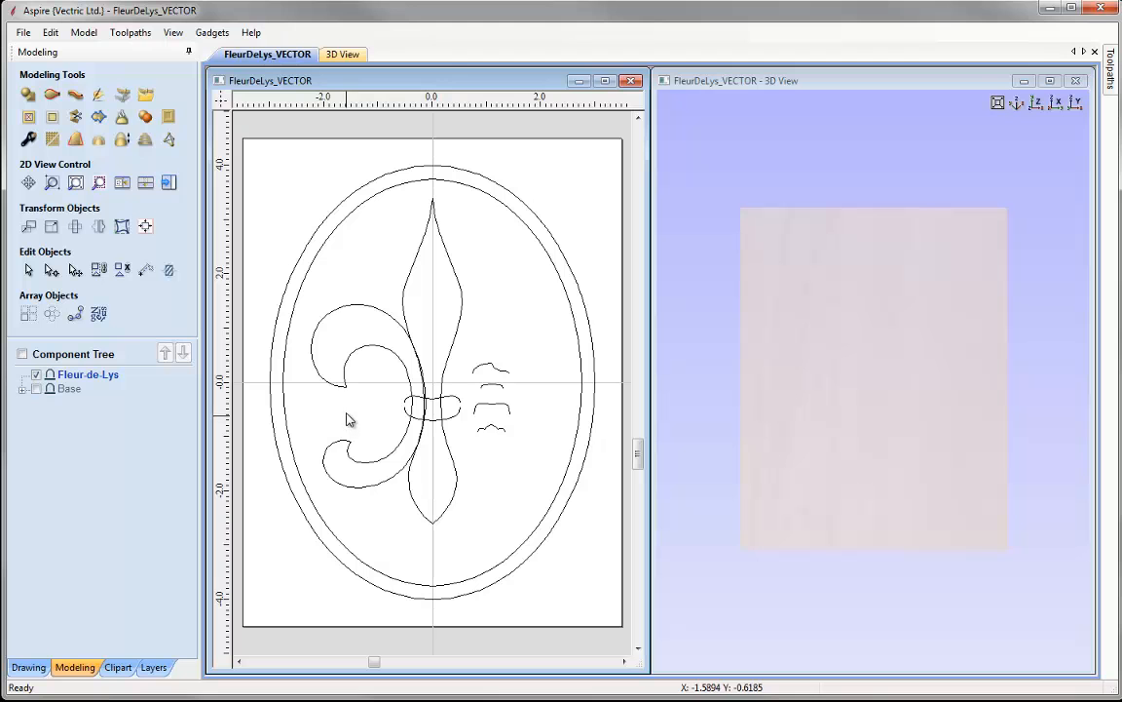
pyautogui.scroll(1, 376, 392)
pyautogui.scroll(2, 376, 392)
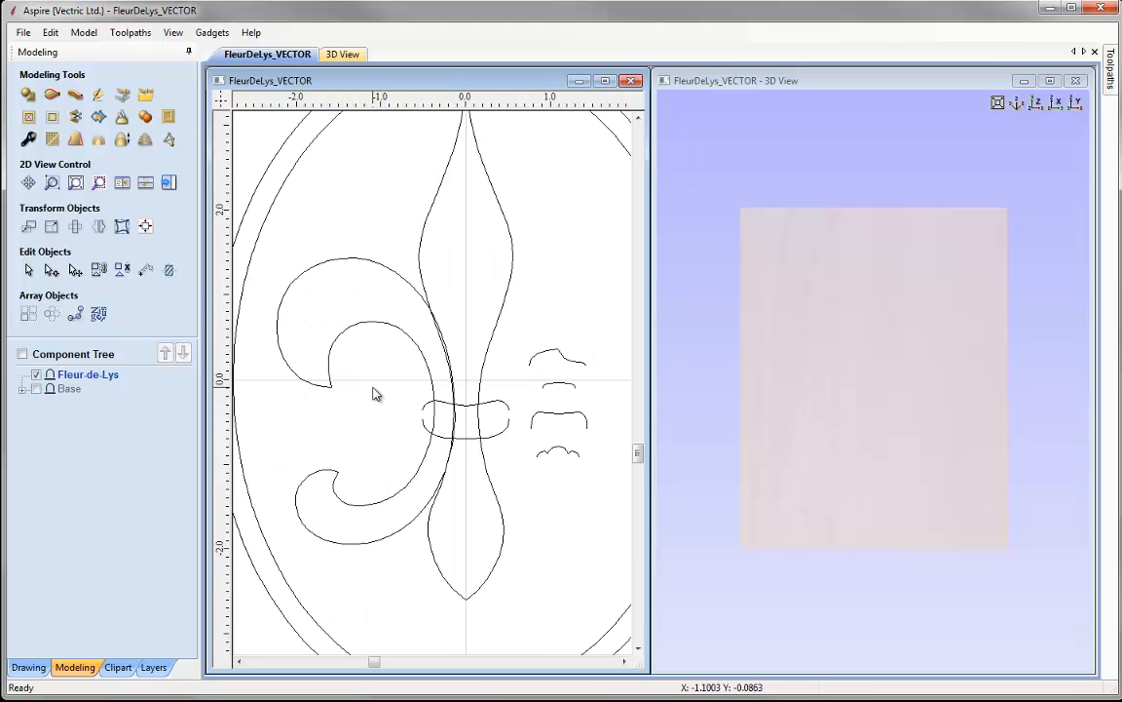
pyautogui.scroll(1, 534, 394)
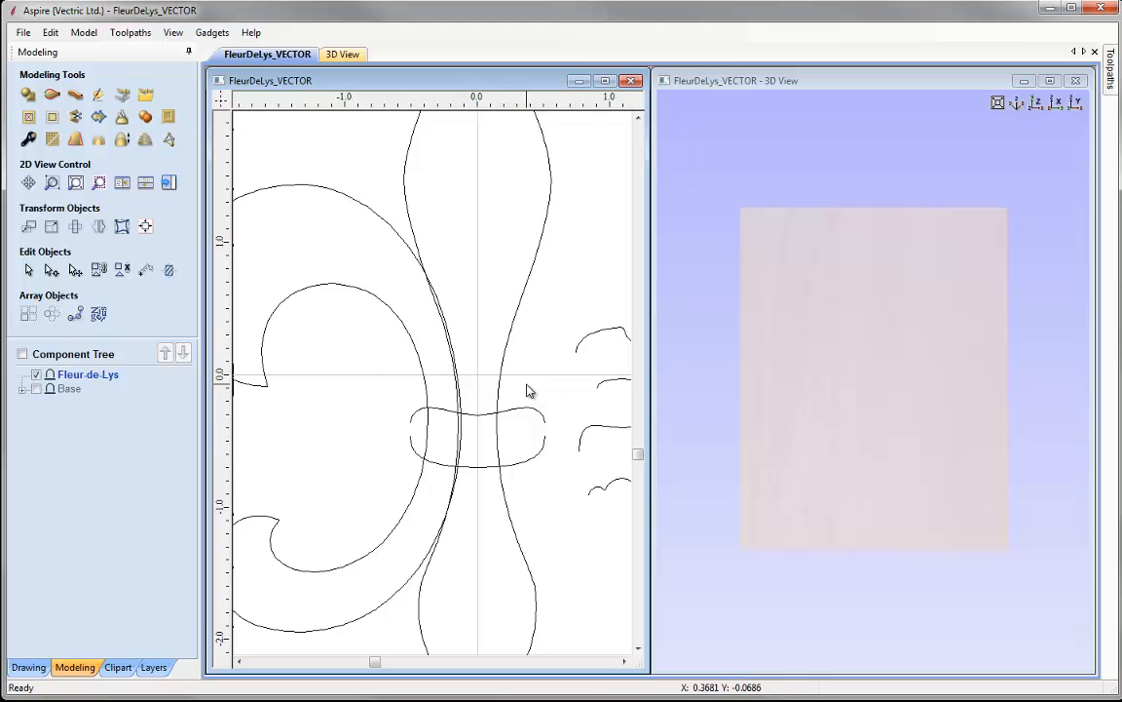
pyautogui.scroll(1, 526, 389)
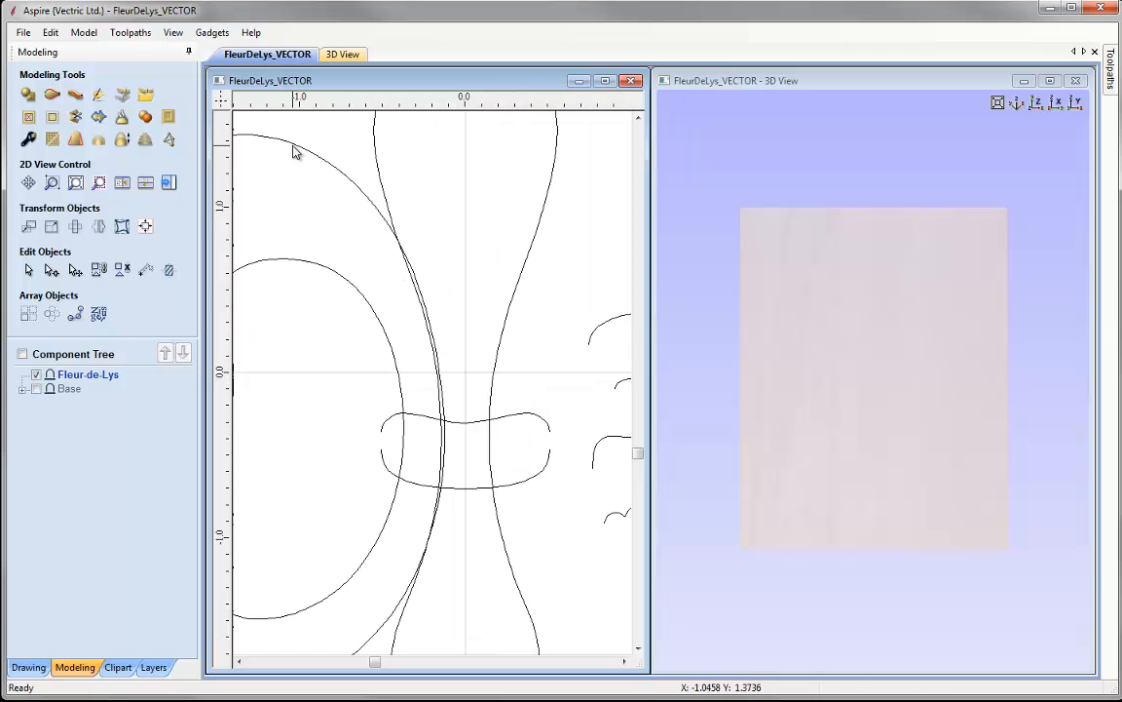
pyautogui.click(258, 136)
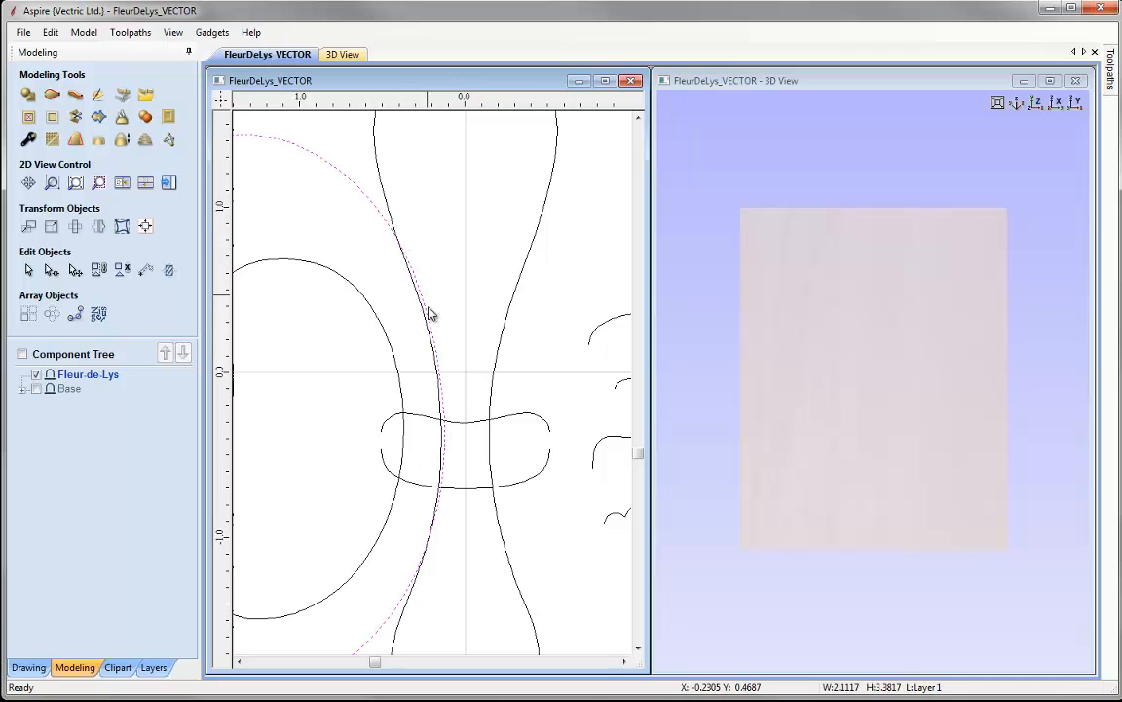
pyautogui.click(385, 190)
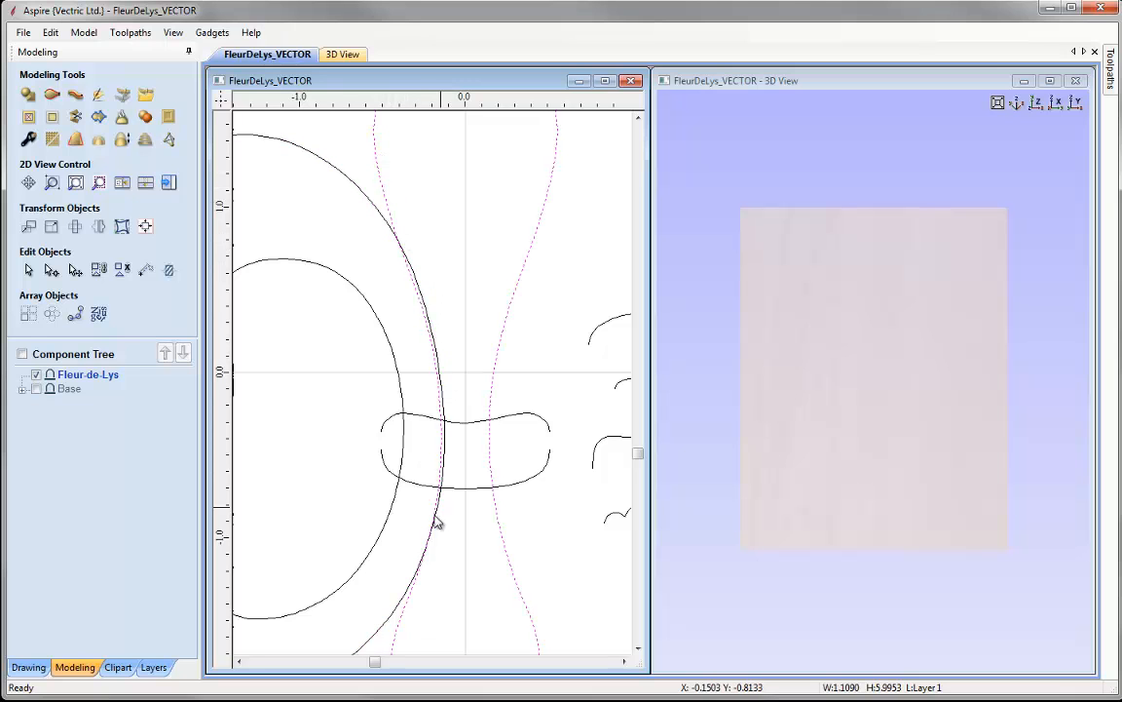
pyautogui.click(425, 303)
pyautogui.click(420, 309)
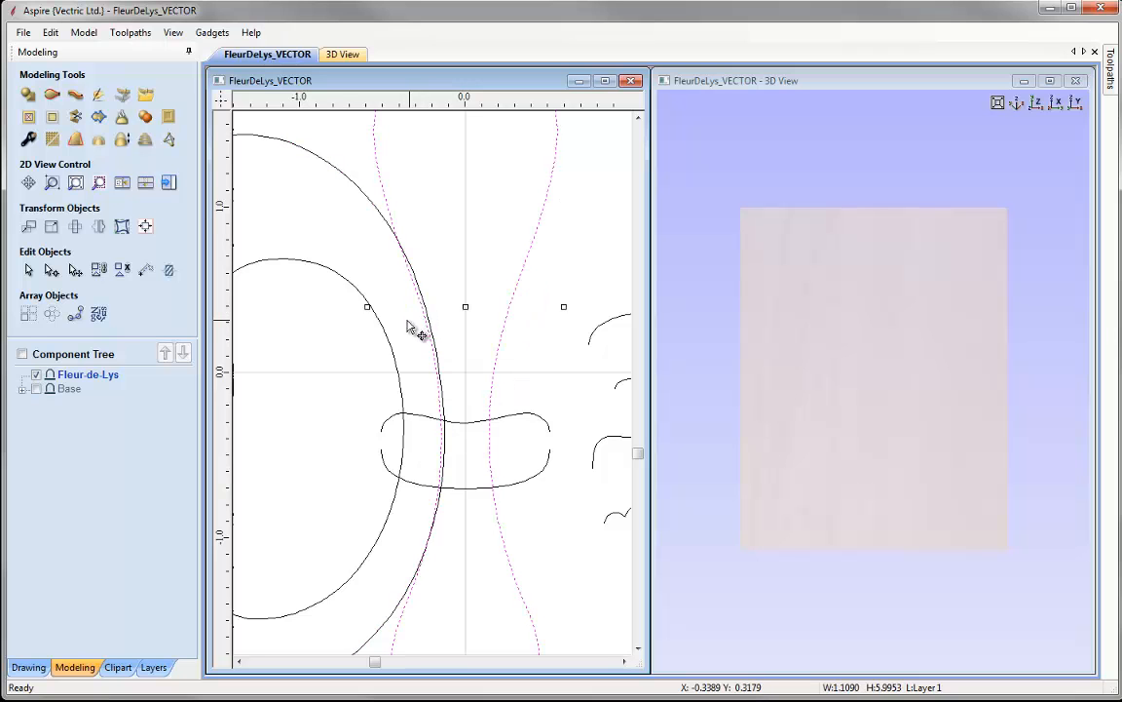
pyautogui.click(410, 333)
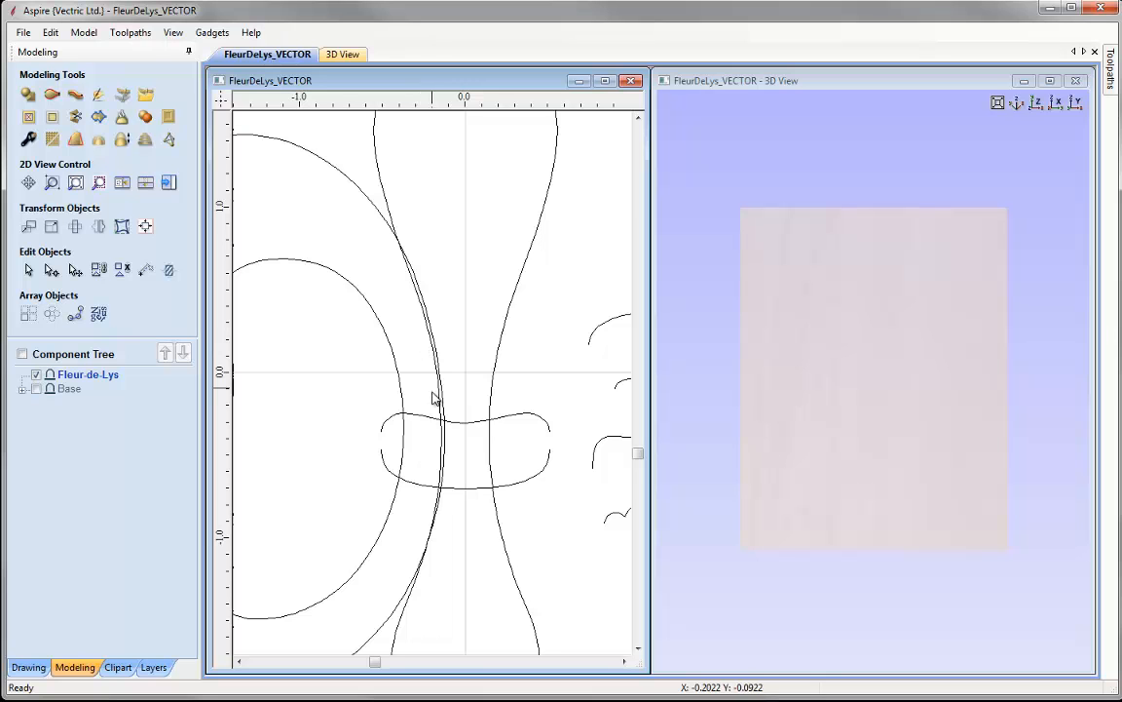
pyautogui.click(76, 185)
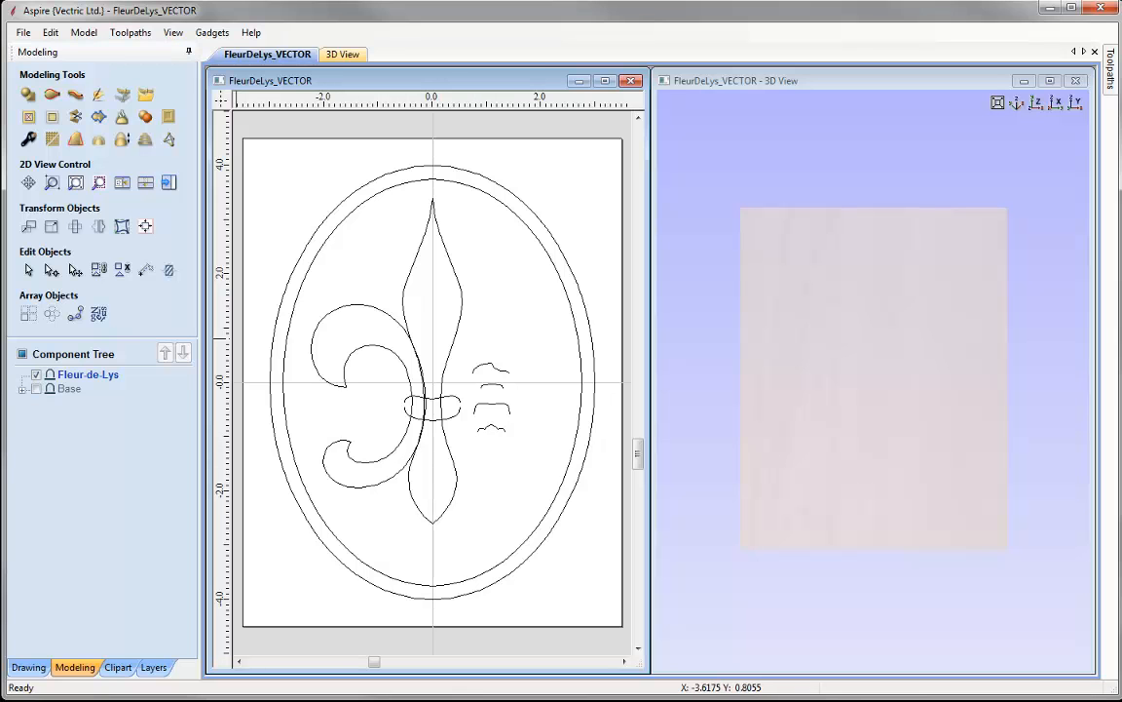
# Step: Start a curved-profile shape from the central fleur-de-lys outline with a profile angle of 60 degrees
pyautogui.click(410, 276)
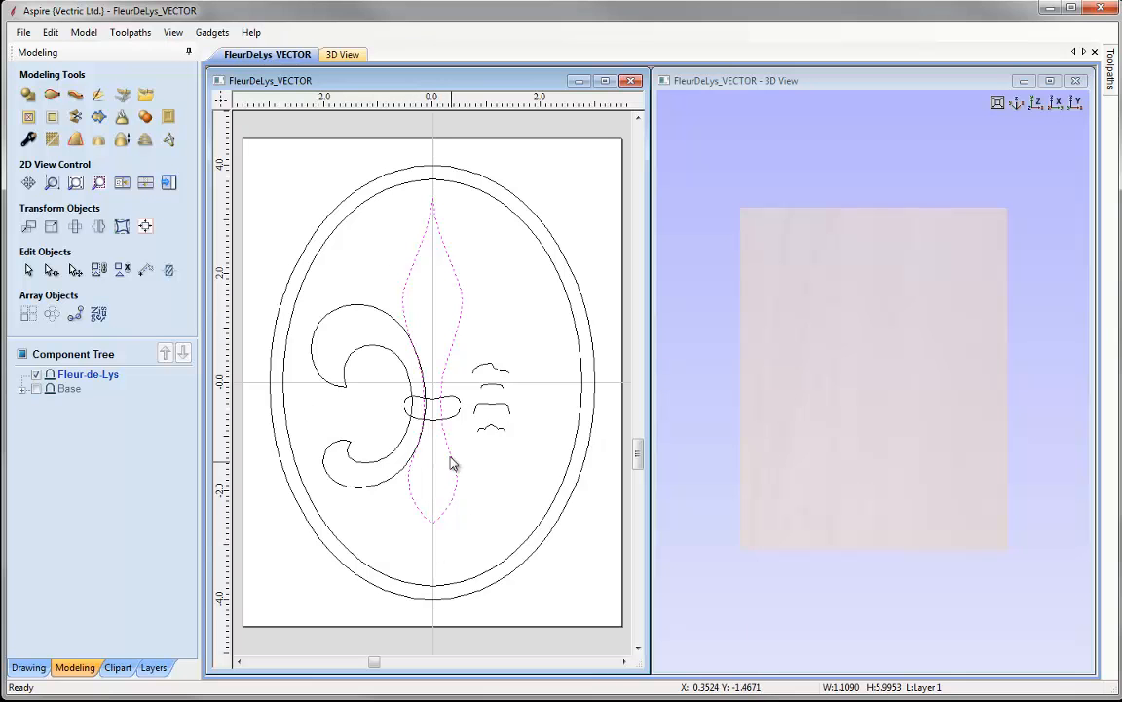
pyautogui.click(26, 97)
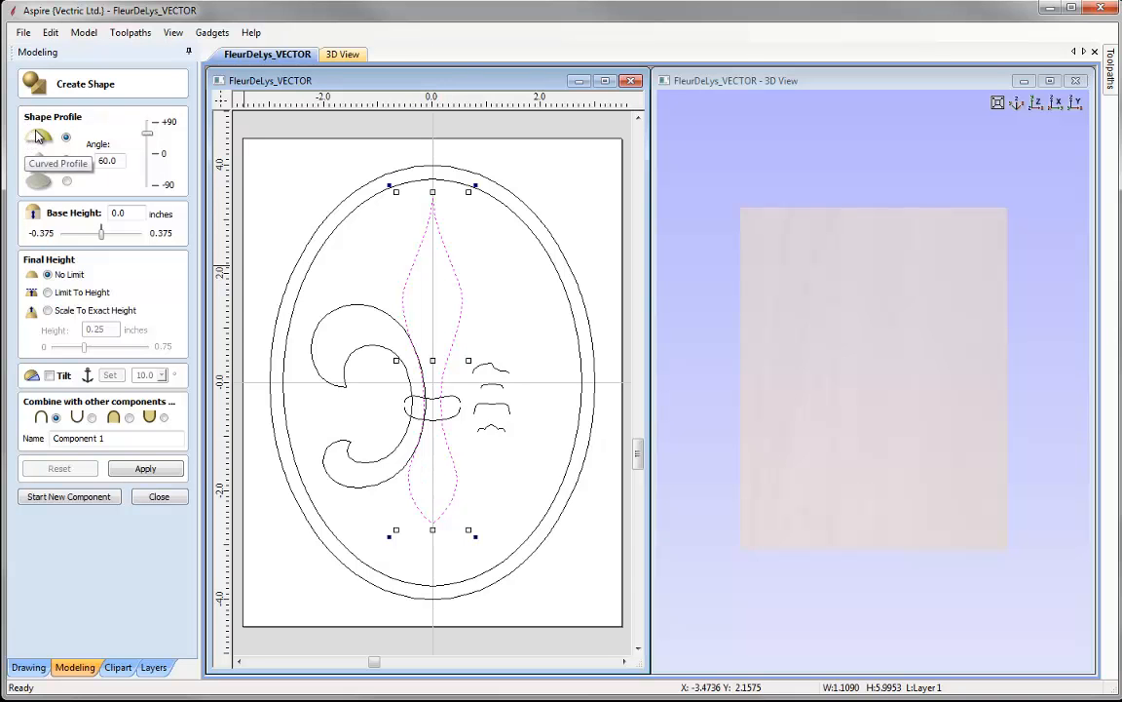
pyautogui.doubleClick(118, 162)
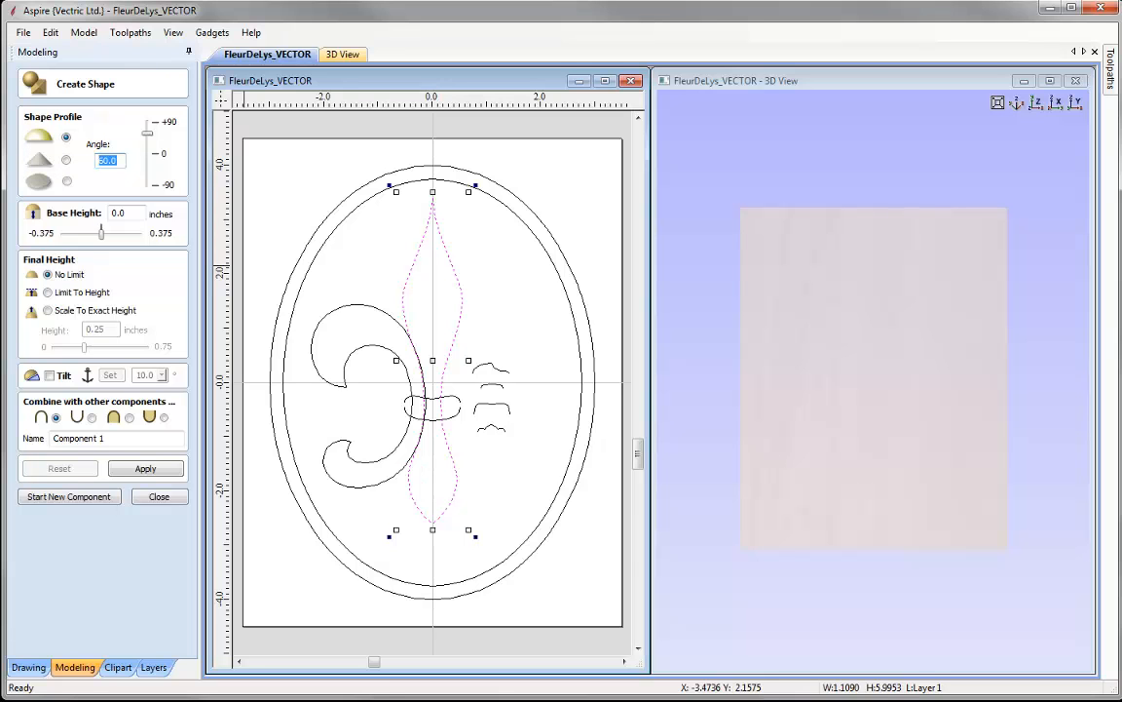
pyautogui.write('60')
# Step: Name the central shape Middle, set it to merge highest points with previous components, and create it
pyautogui.doubleClick(107, 439)
pyautogui.write('Middle')
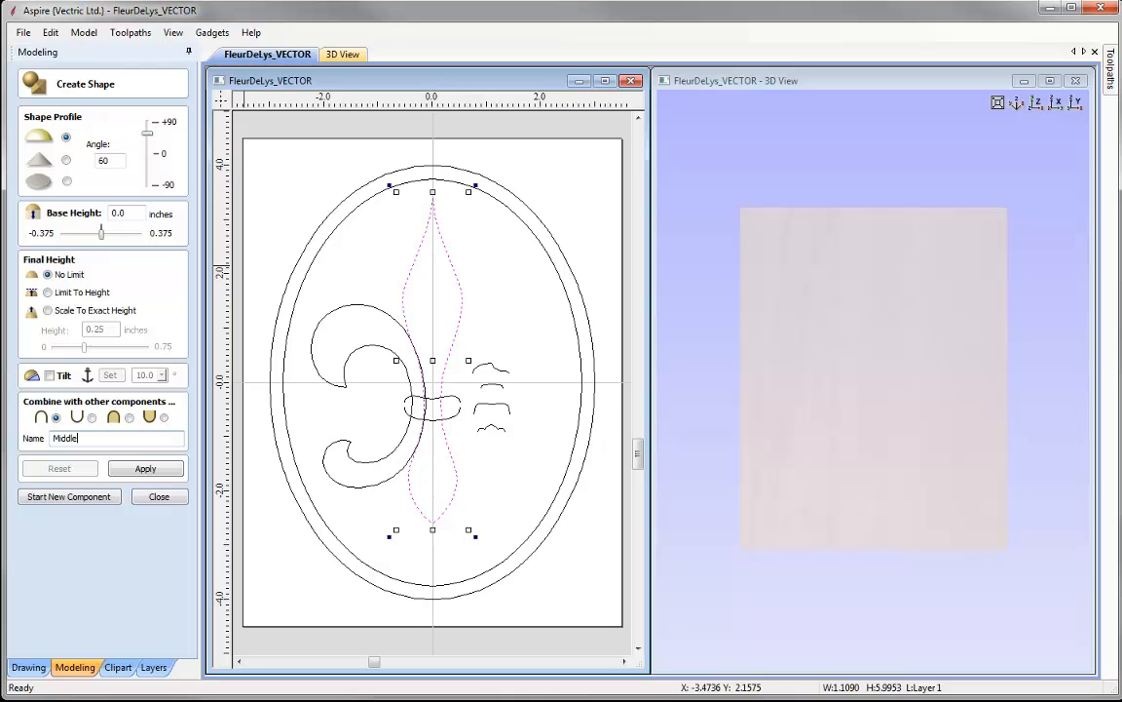
pyautogui.click(130, 418)
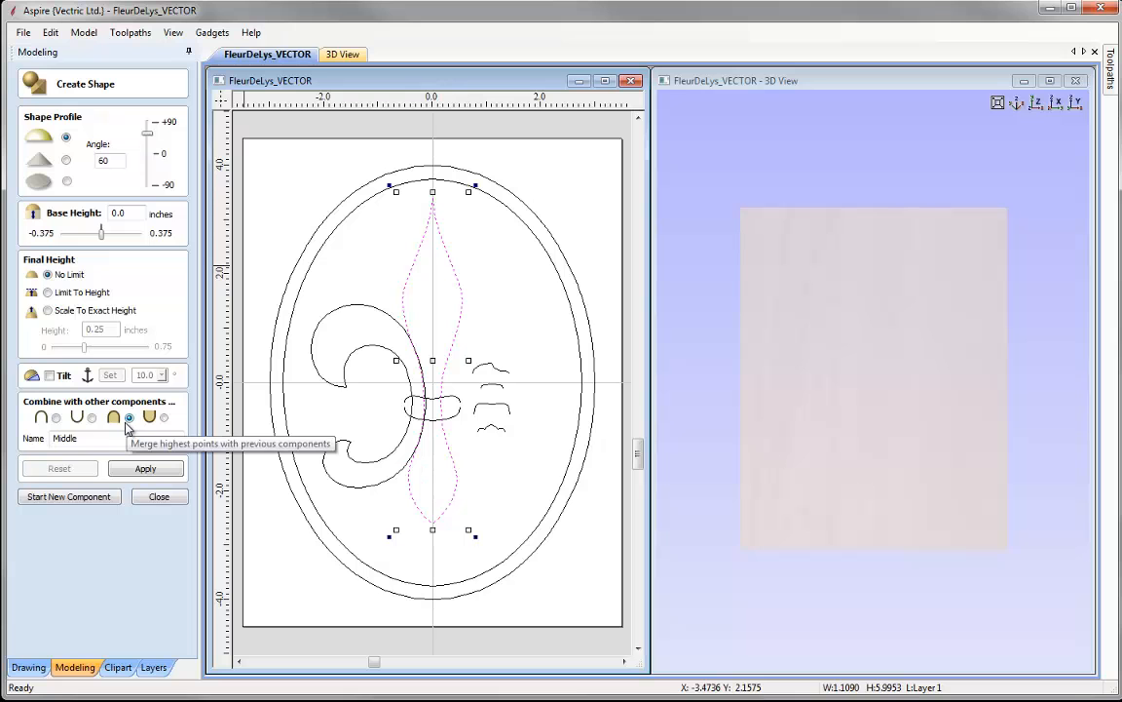
pyautogui.click(144, 470)
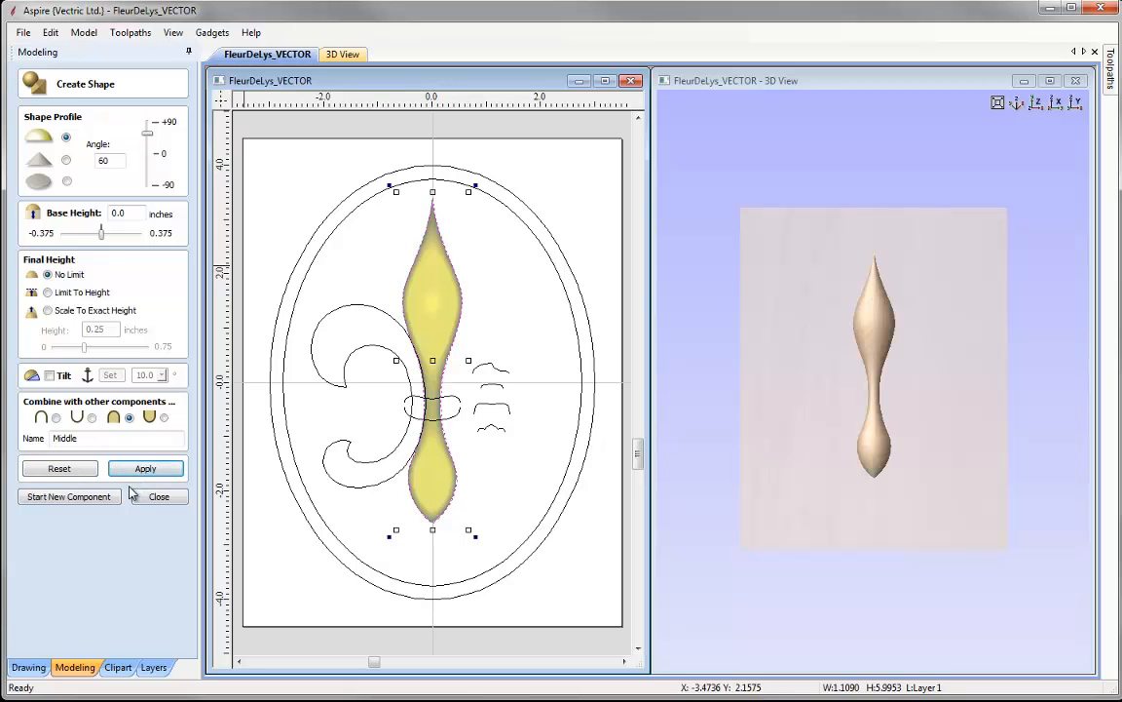
pyautogui.moveTo(898, 507); pyautogui.dragTo(841, 456)
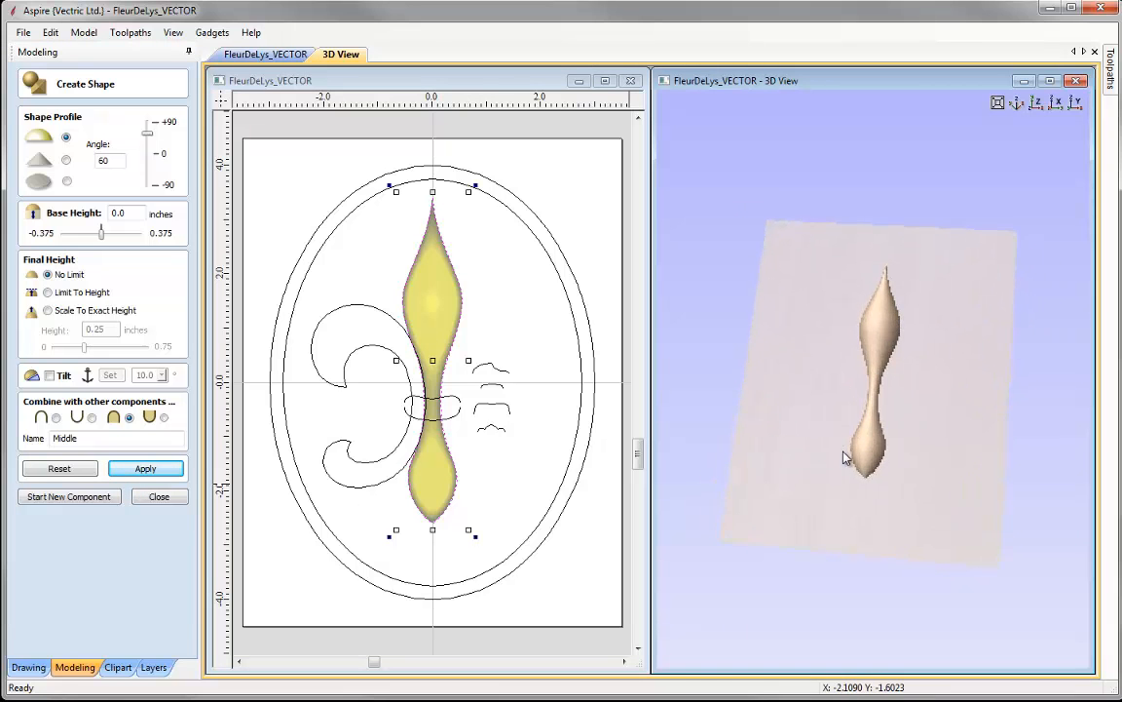
pyautogui.click(159, 497)
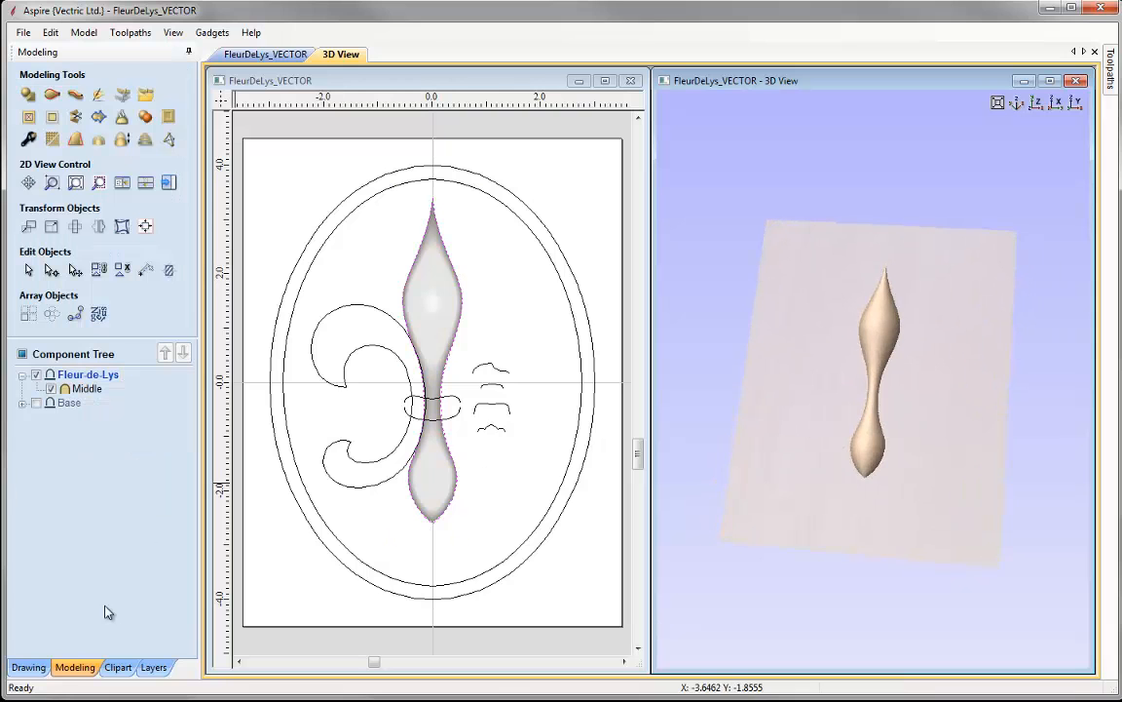
# Step: Set the side scroll's outer and inner curves as the drive rails of a two-rail sweep
pyautogui.click(1037, 103)
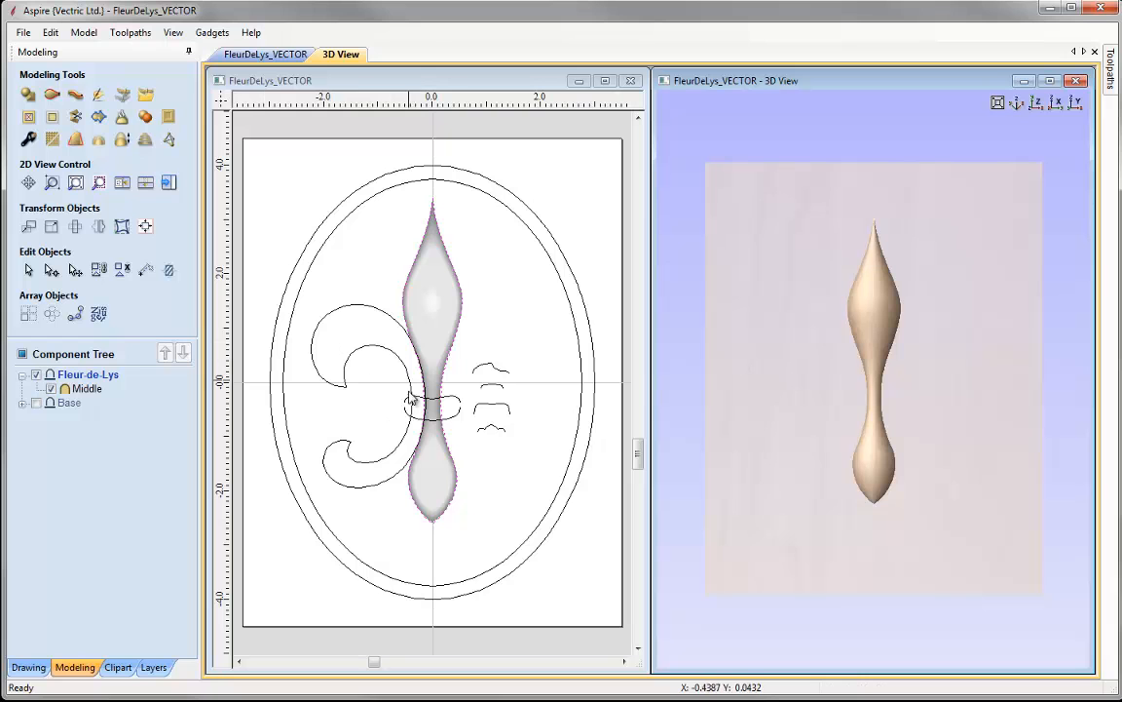
pyautogui.click(329, 322)
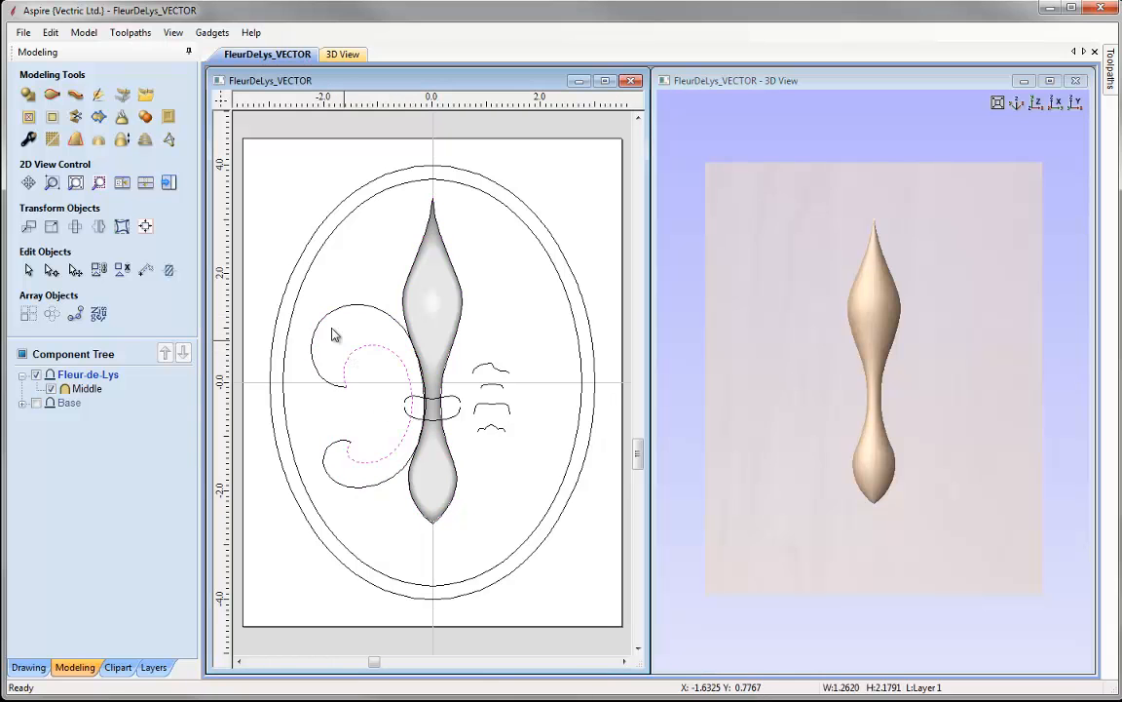
pyautogui.click(323, 320)
pyautogui.click(325, 341)
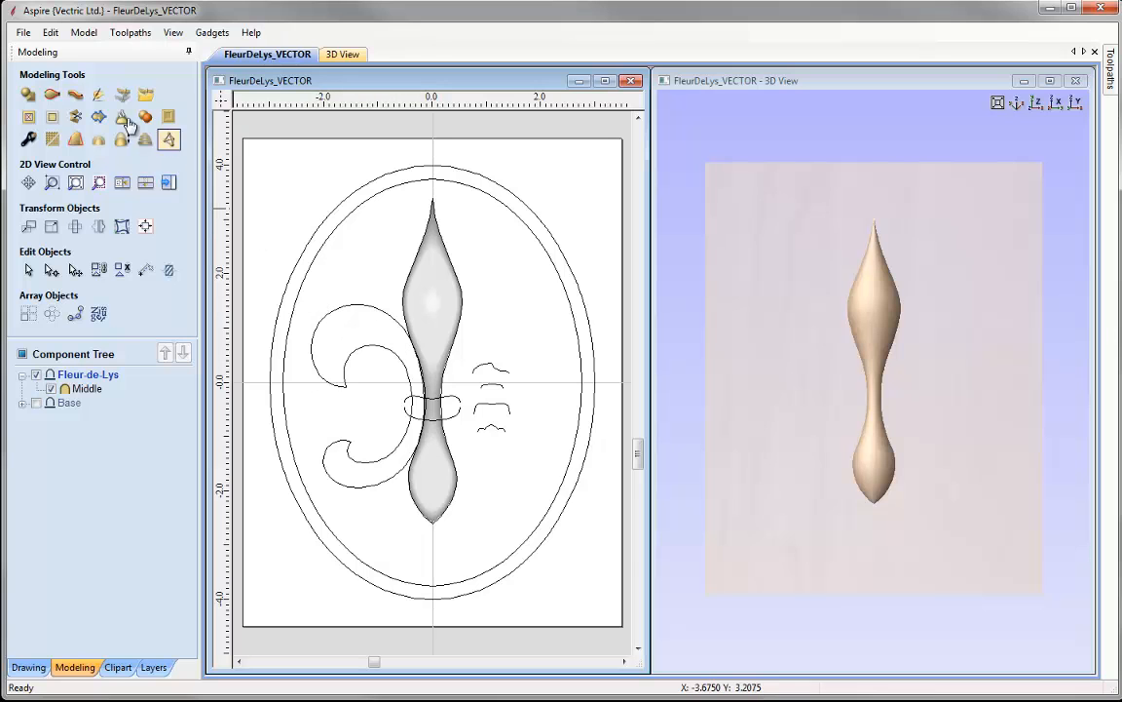
pyautogui.click(52, 97)
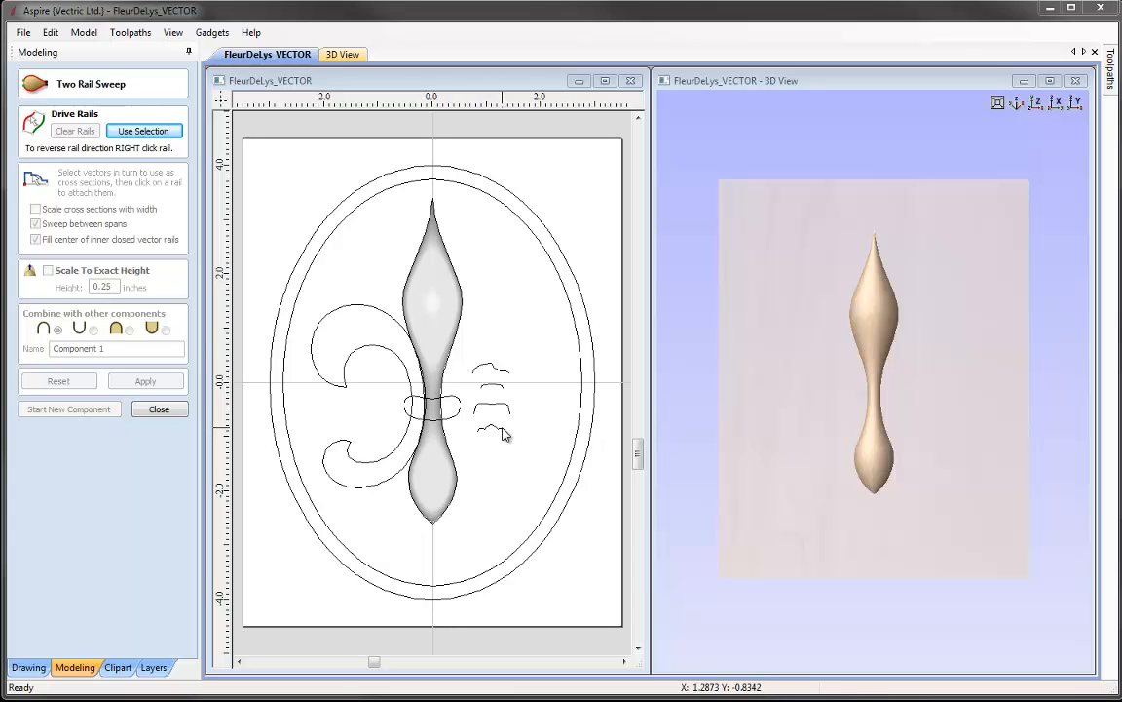
pyautogui.click(358, 350)
pyautogui.click(319, 322)
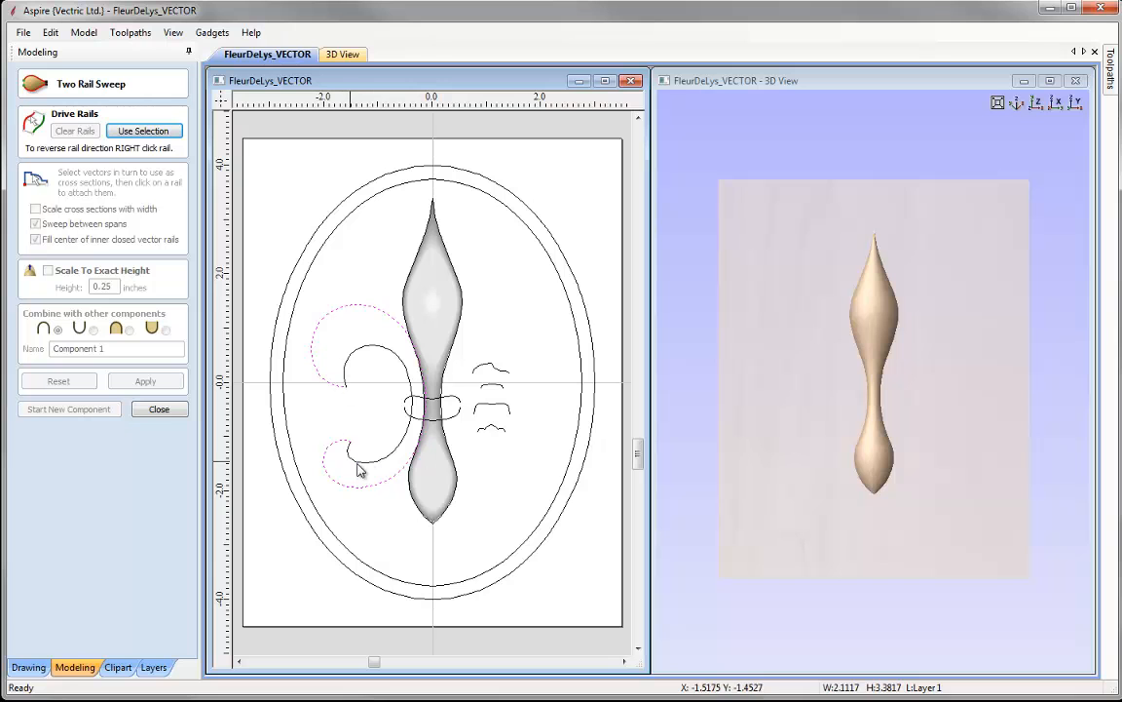
pyautogui.keyDown('shift'); pyautogui.click(348, 371); pyautogui.keyUp('shift')
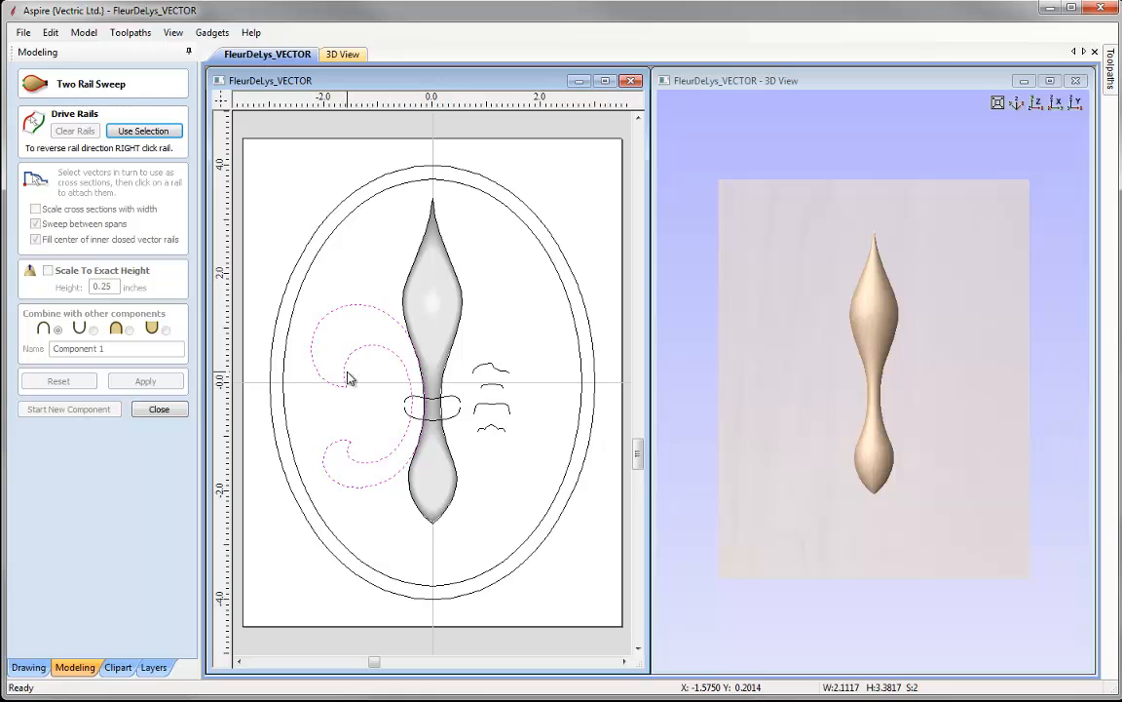
pyautogui.click(143, 131)
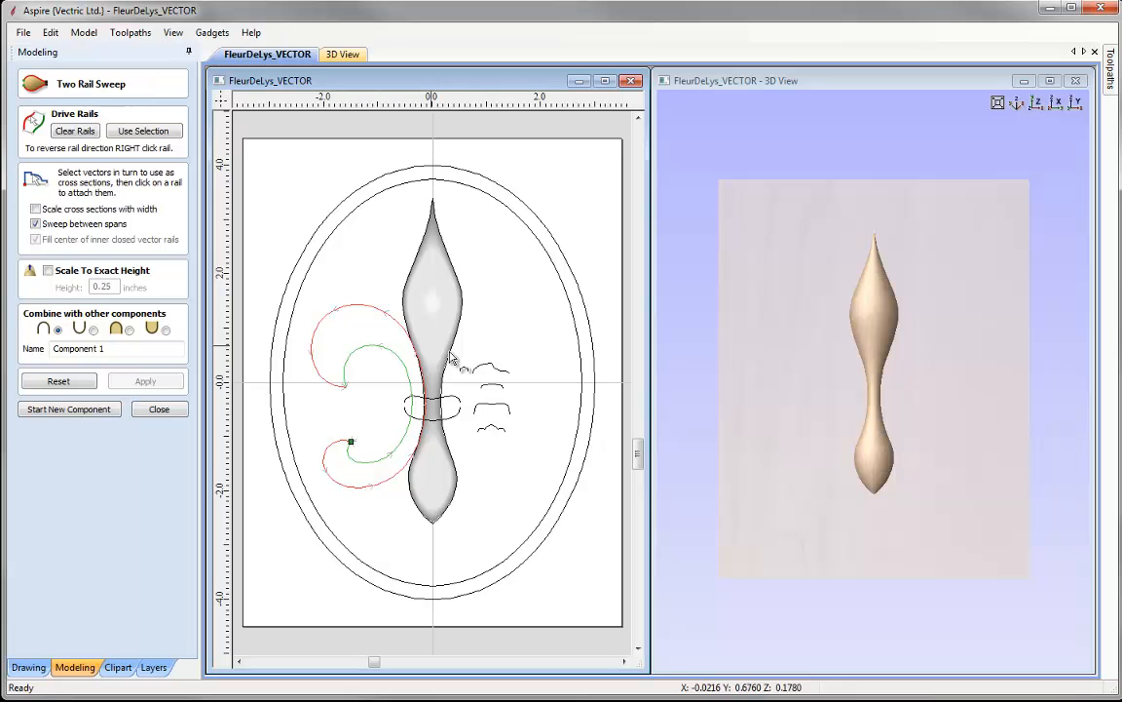
# Step: Apply the sweep along the scroll rails using the uppermost cross-section vector, and inspect the resulting shape in 3D
pyautogui.click(492, 380)
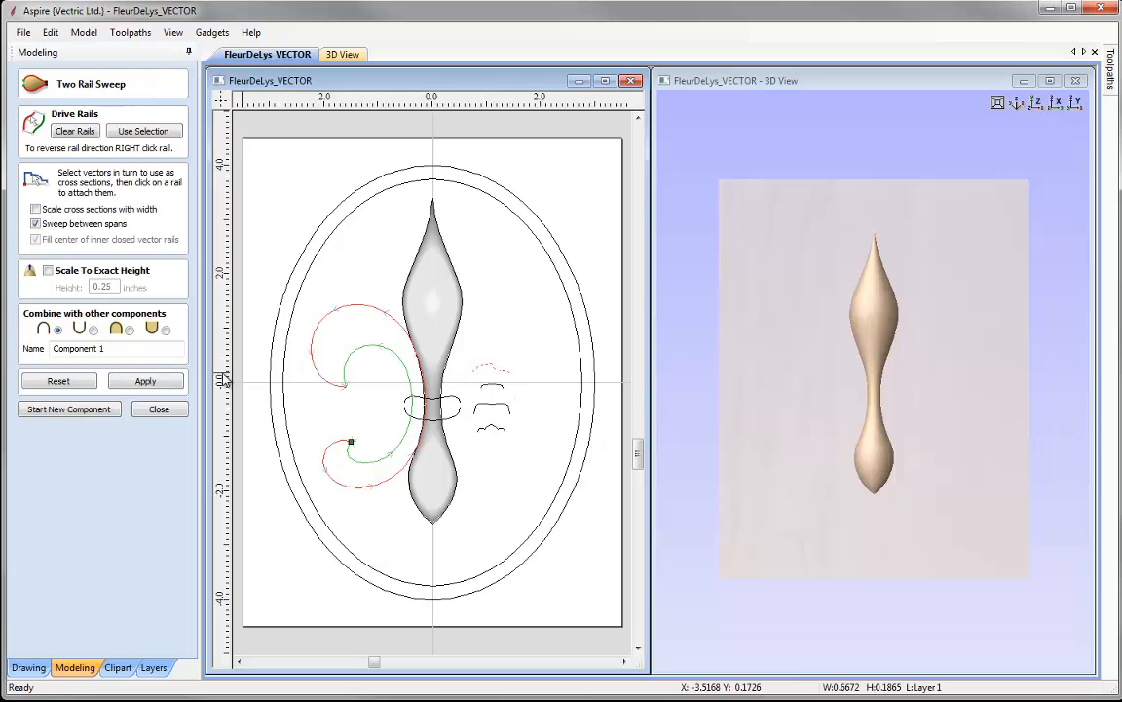
pyautogui.click(146, 381)
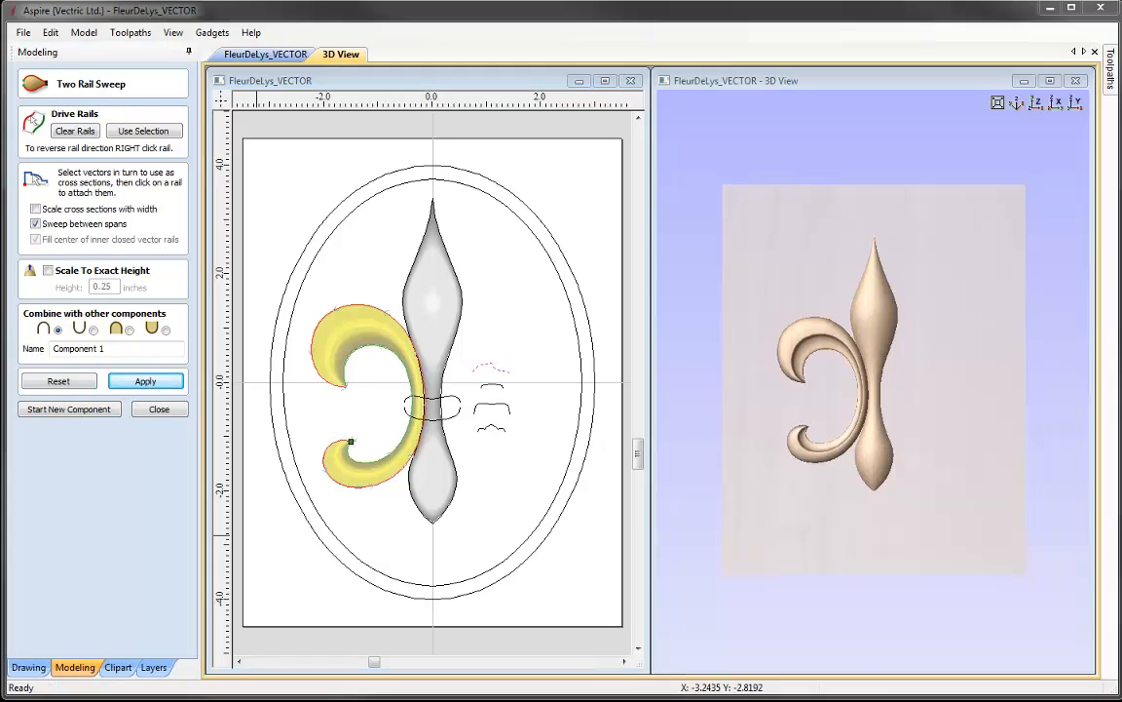
pyautogui.moveTo(779, 448); pyautogui.dragTo(731, 444)
pyautogui.scroll(2, 782, 454)
pyautogui.scroll(3, 814, 436)
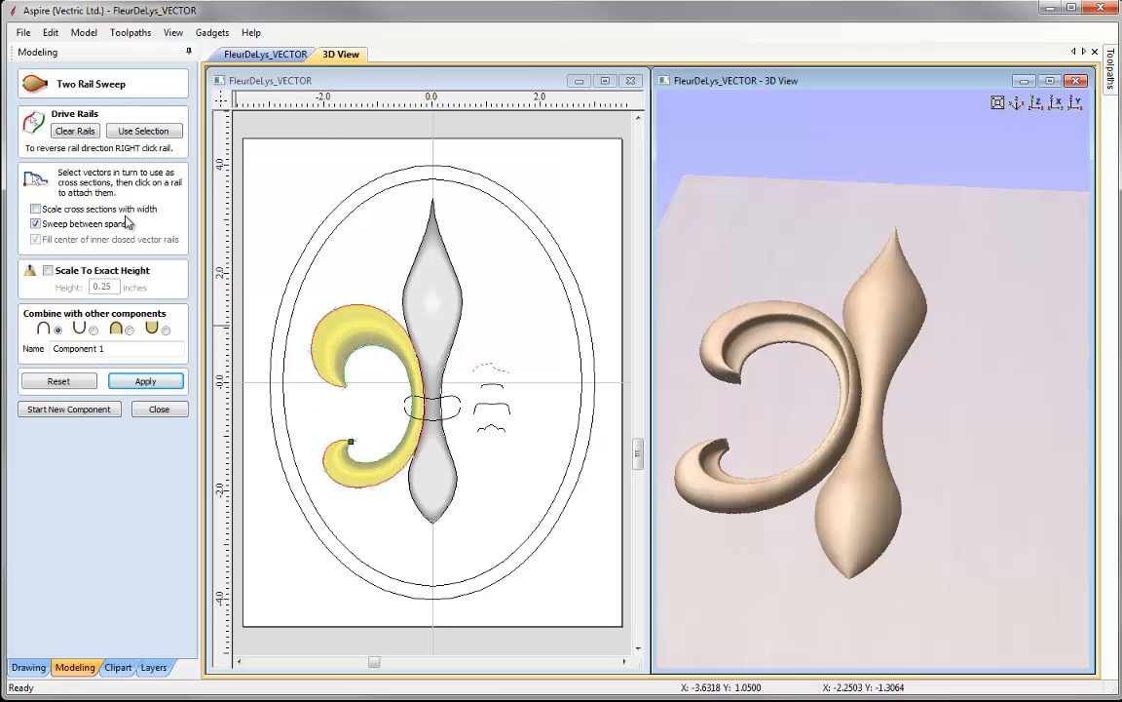
# Step: Scale the scroll's cross sections with width, reapply the sweep, and inspect where the scroll meets the central shape
pyautogui.click(35, 209)
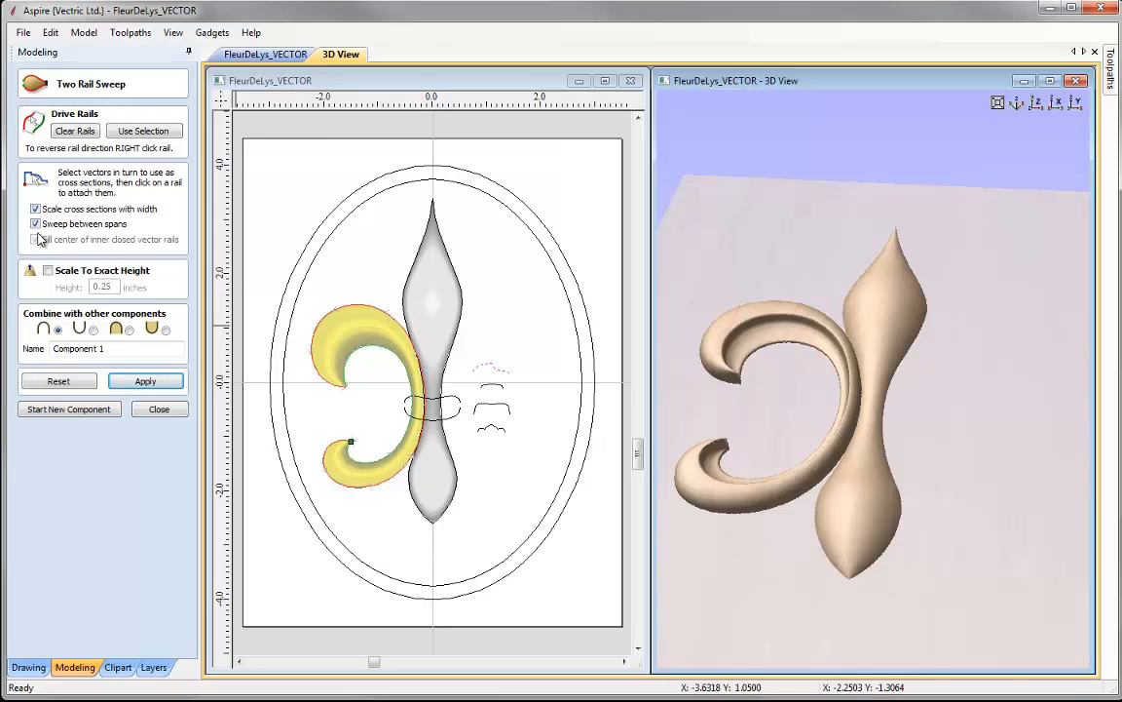
pyautogui.click(144, 380)
pyautogui.moveTo(913, 434); pyautogui.dragTo(748, 388)
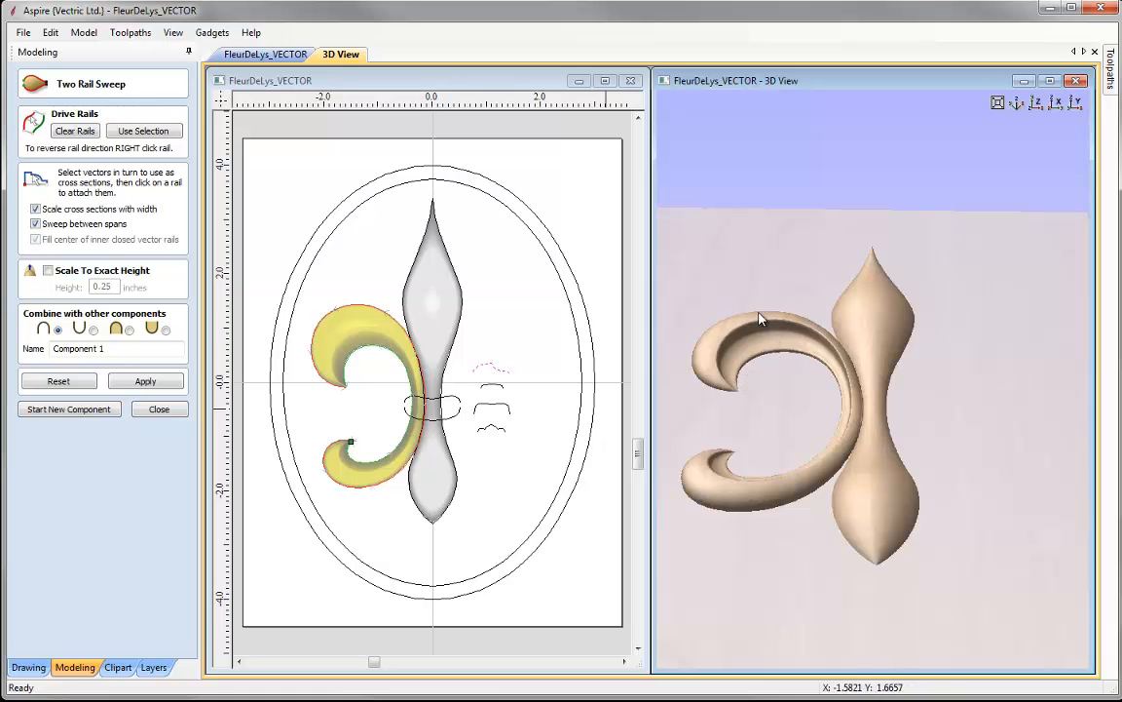
pyautogui.moveTo(820, 461); pyautogui.dragTo(799, 433)
pyautogui.moveTo(738, 368)
pyautogui.mouseDown()
pyautogui.moveTo(821, 425)
pyautogui.moveTo(770, 438)
pyautogui.moveTo(727, 368)
pyautogui.mouseUp()
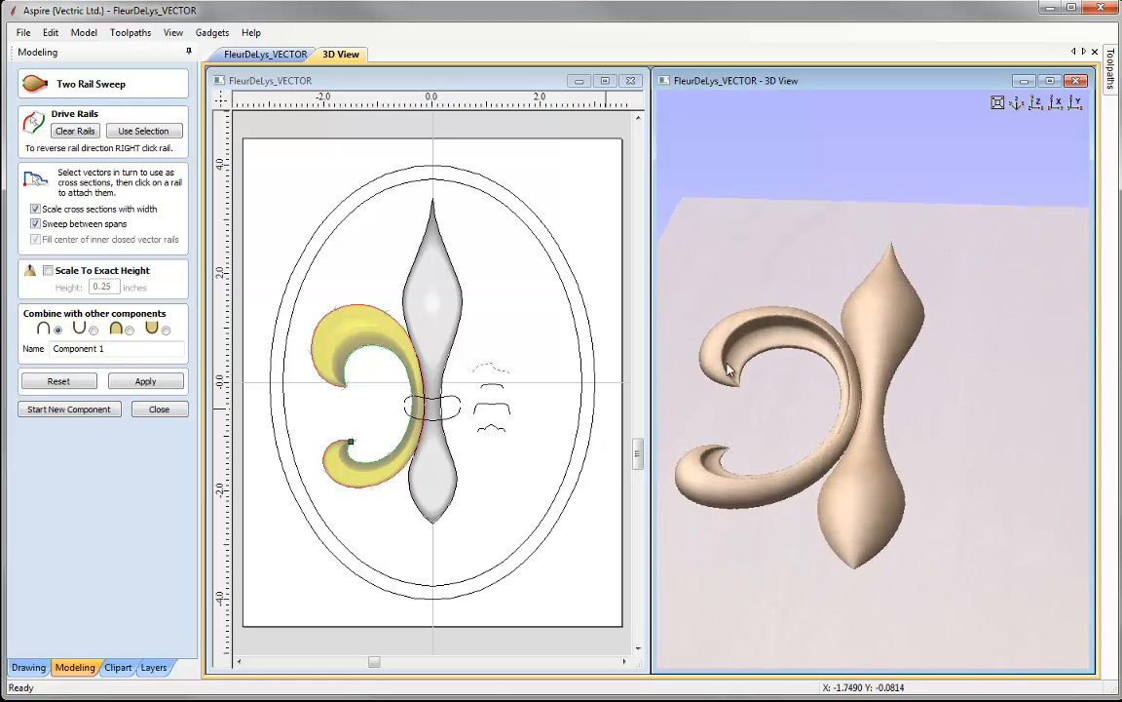
pyautogui.moveTo(837, 411); pyautogui.dragTo(858, 422)
pyautogui.scroll(2, 856, 453)
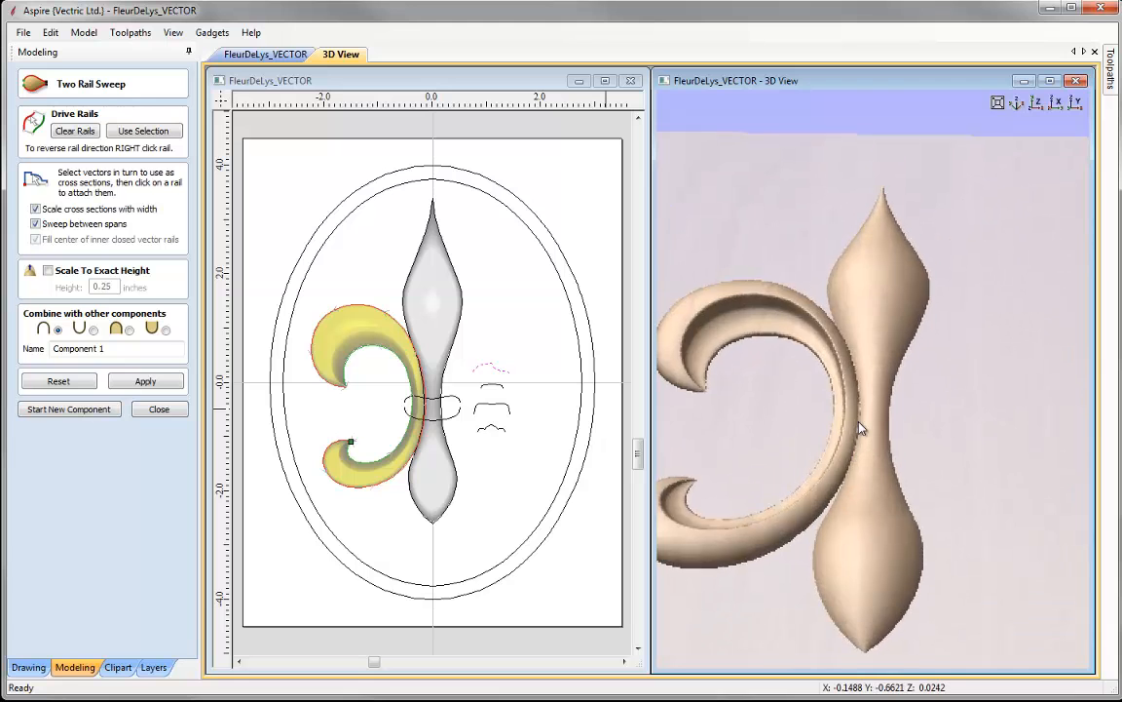
pyautogui.scroll(2, 858, 429)
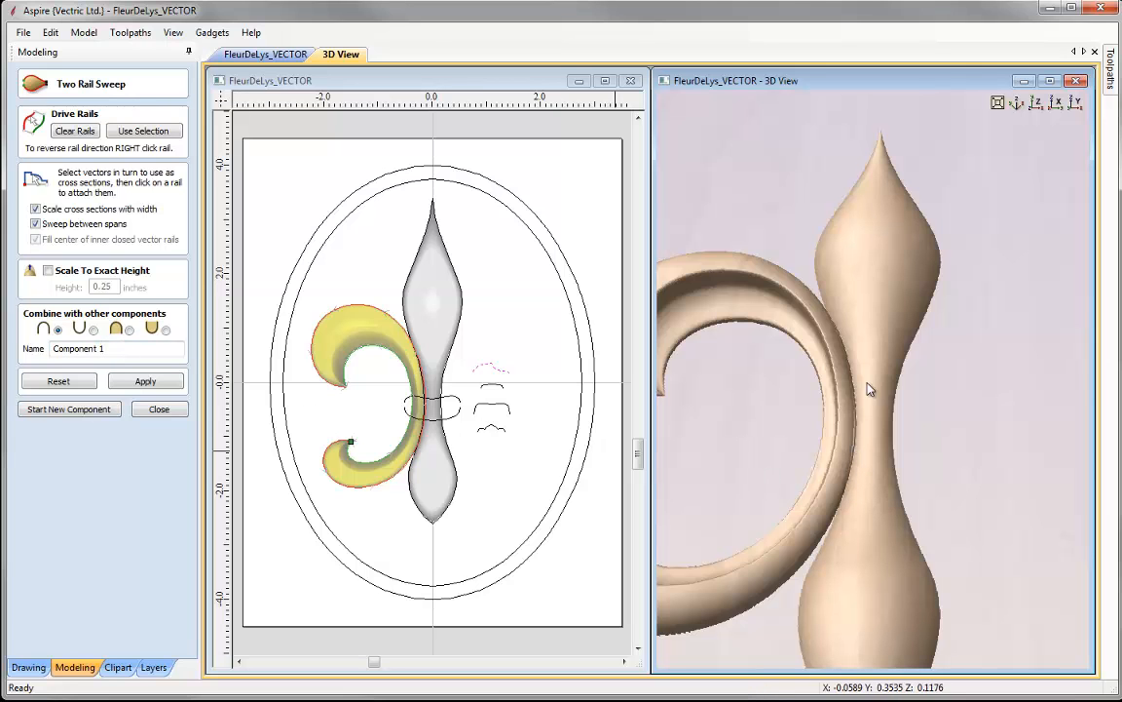
# Step: Set the scroll sweep to merge with other components, name it Side, apply it and finish the sweep
pyautogui.click(130, 331)
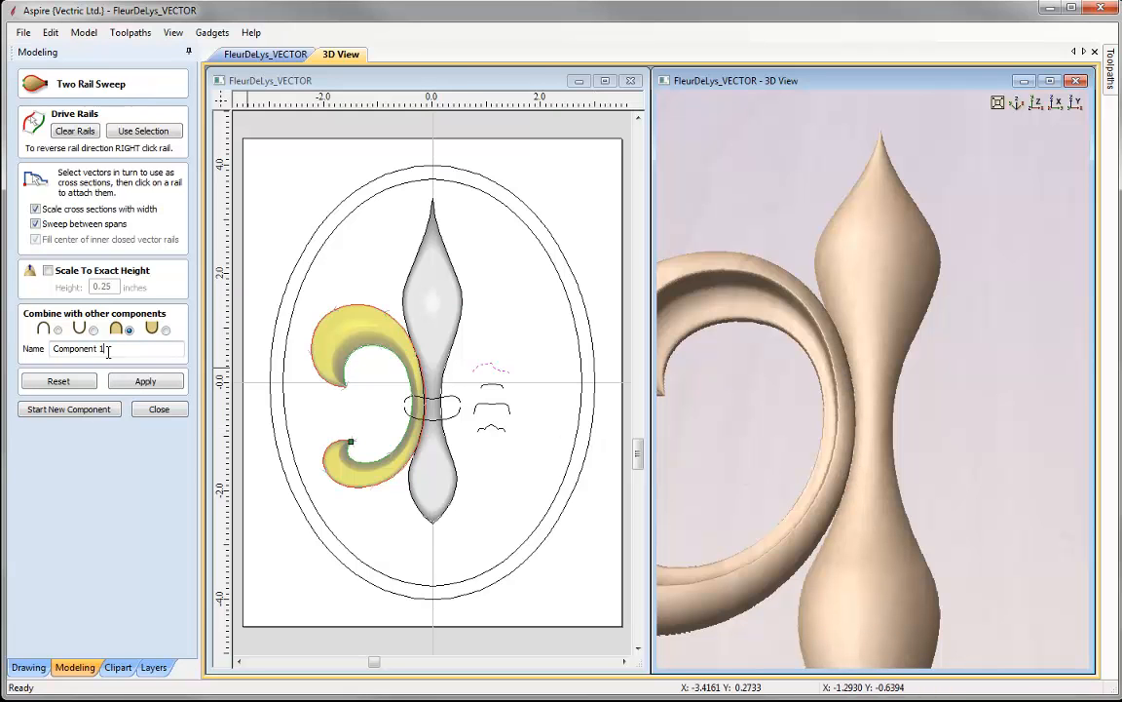
pyautogui.moveTo(120, 354); pyautogui.dragTo(49, 352)
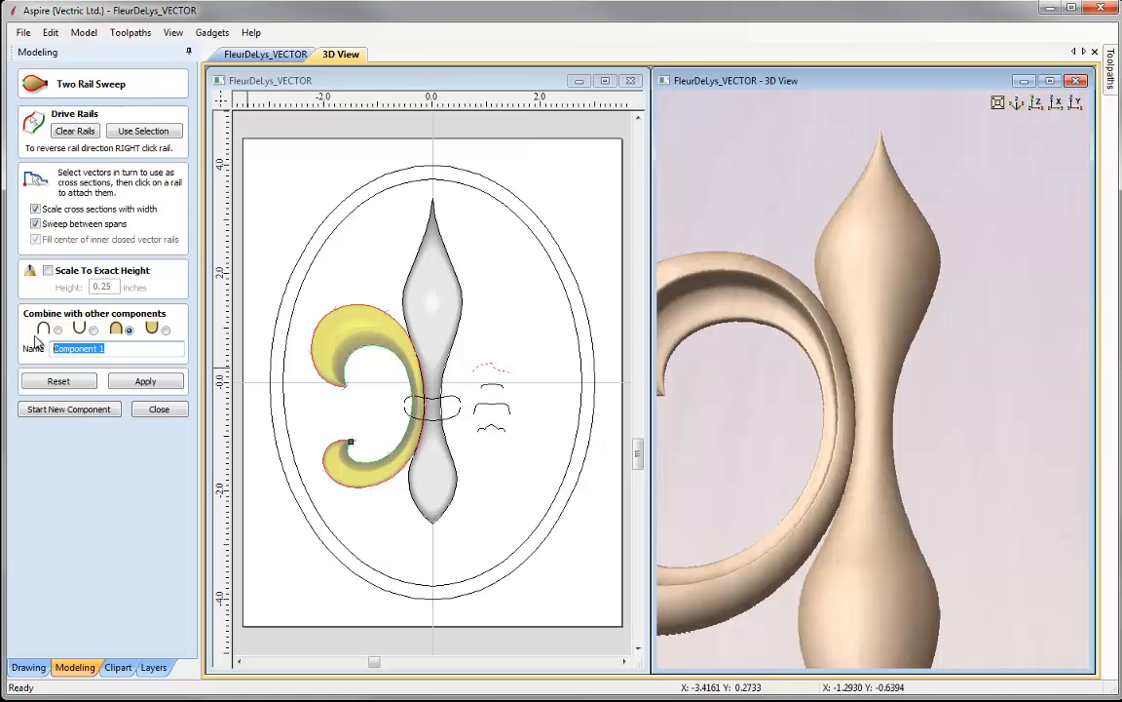
pyautogui.write('Side')
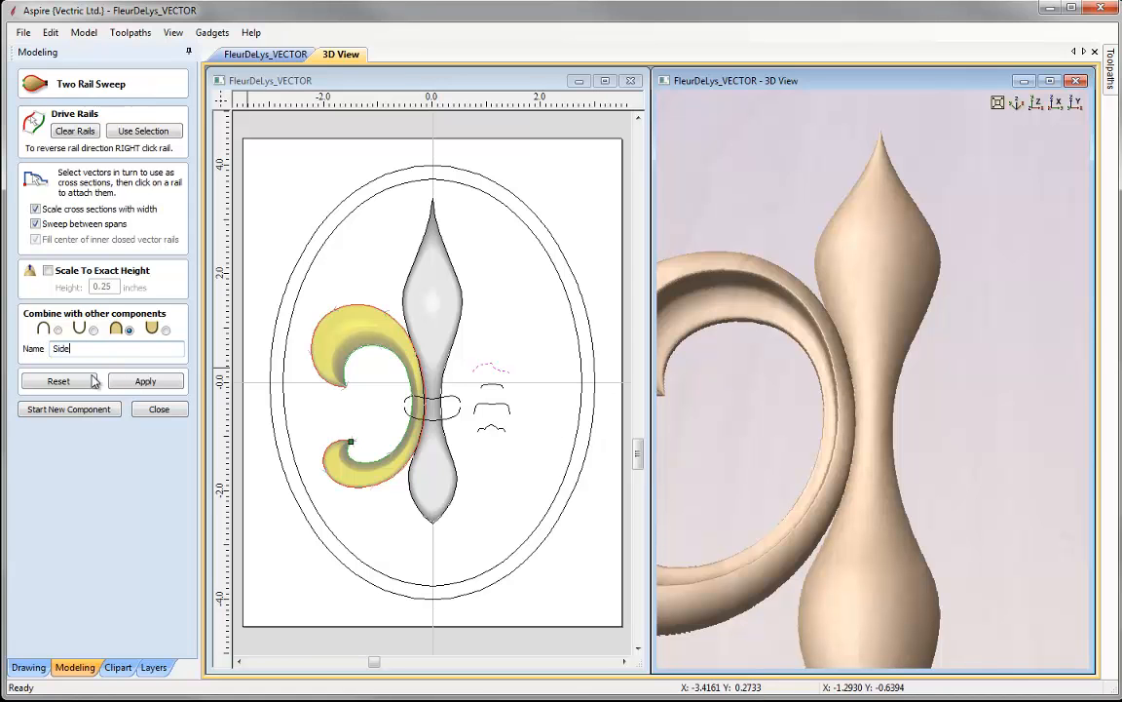
pyautogui.click(127, 383)
pyautogui.click(156, 410)
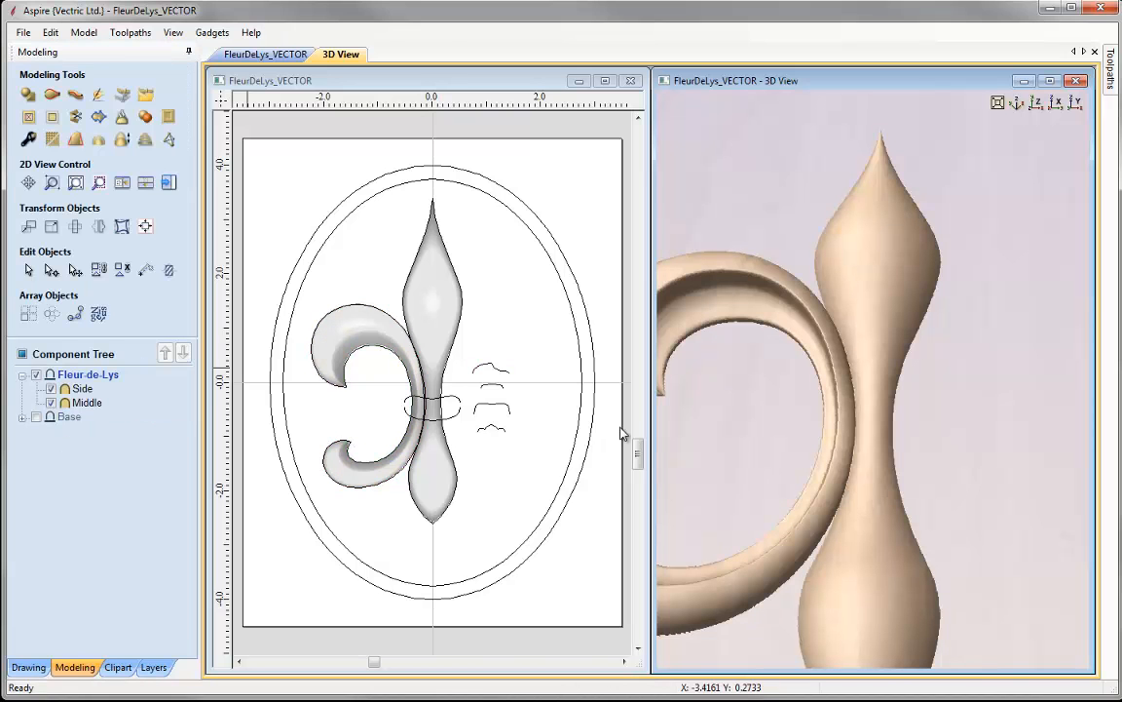
# Step: Create a mirrored copy of the Side component, flipped horizontally about the job center
pyautogui.click(1036, 103)
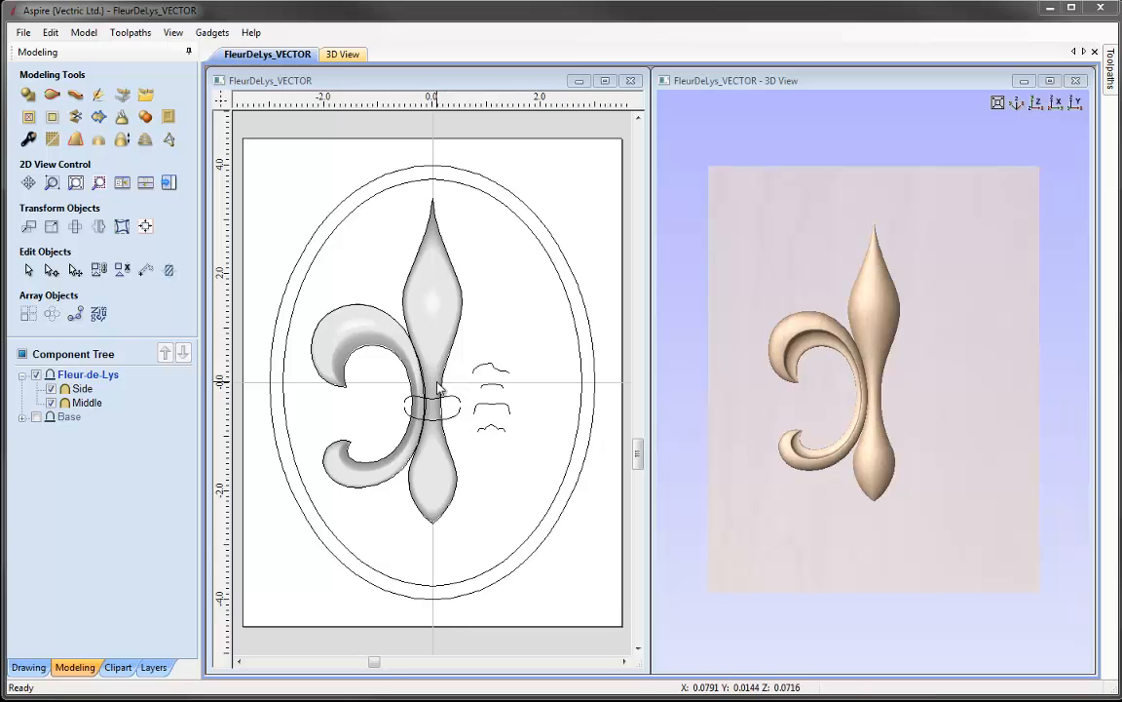
pyautogui.click(351, 337)
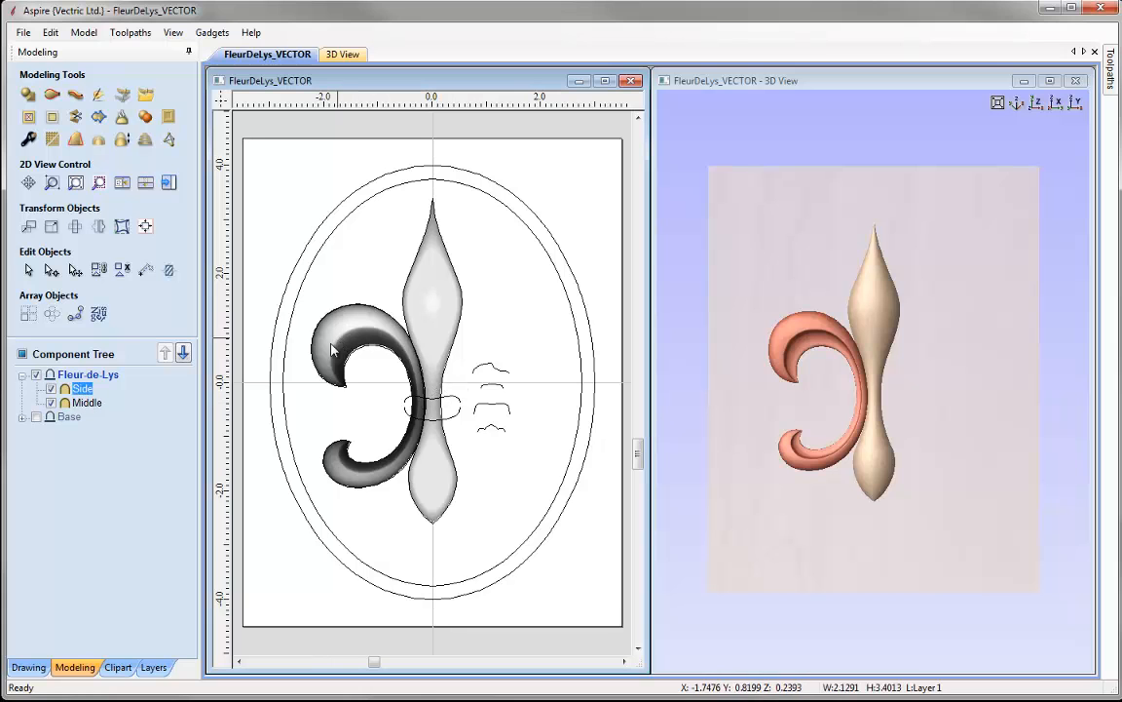
pyautogui.click(98, 227)
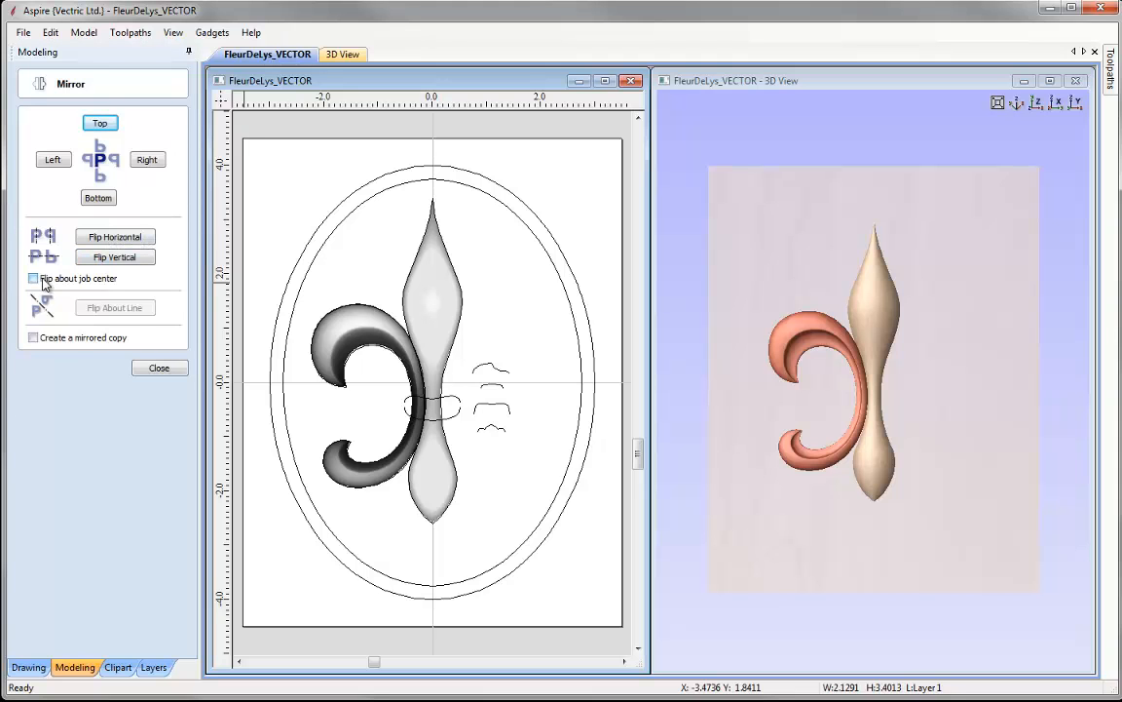
pyautogui.click(36, 279)
pyautogui.click(36, 338)
pyautogui.click(137, 243)
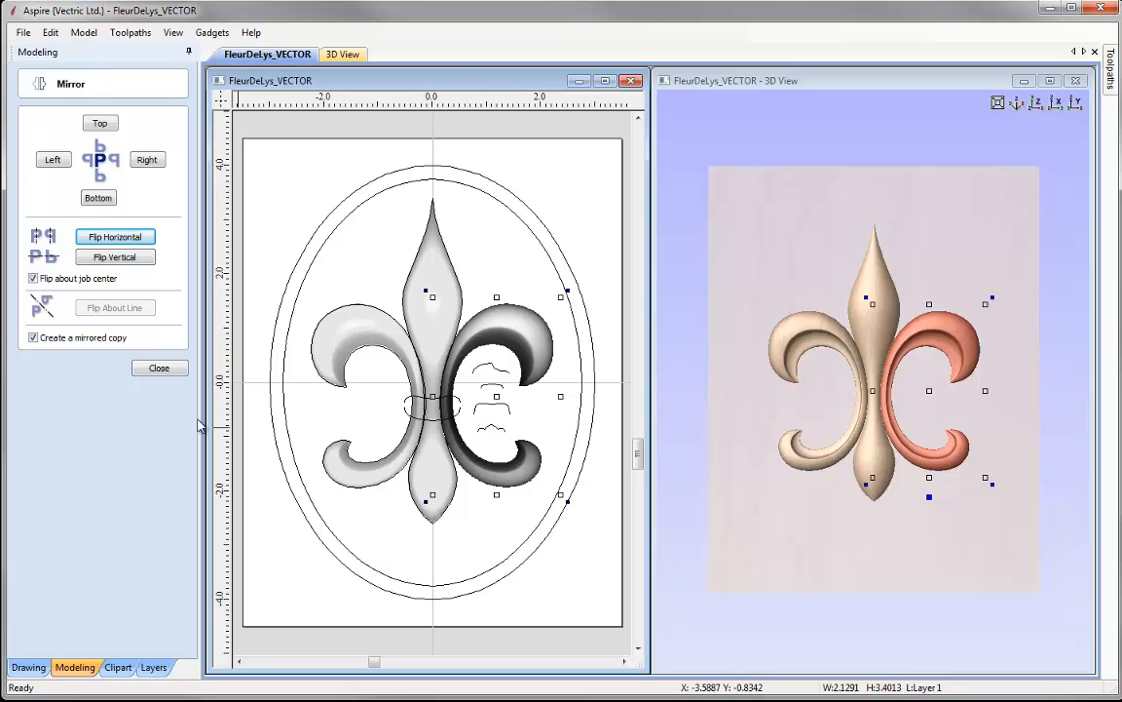
pyautogui.click(159, 368)
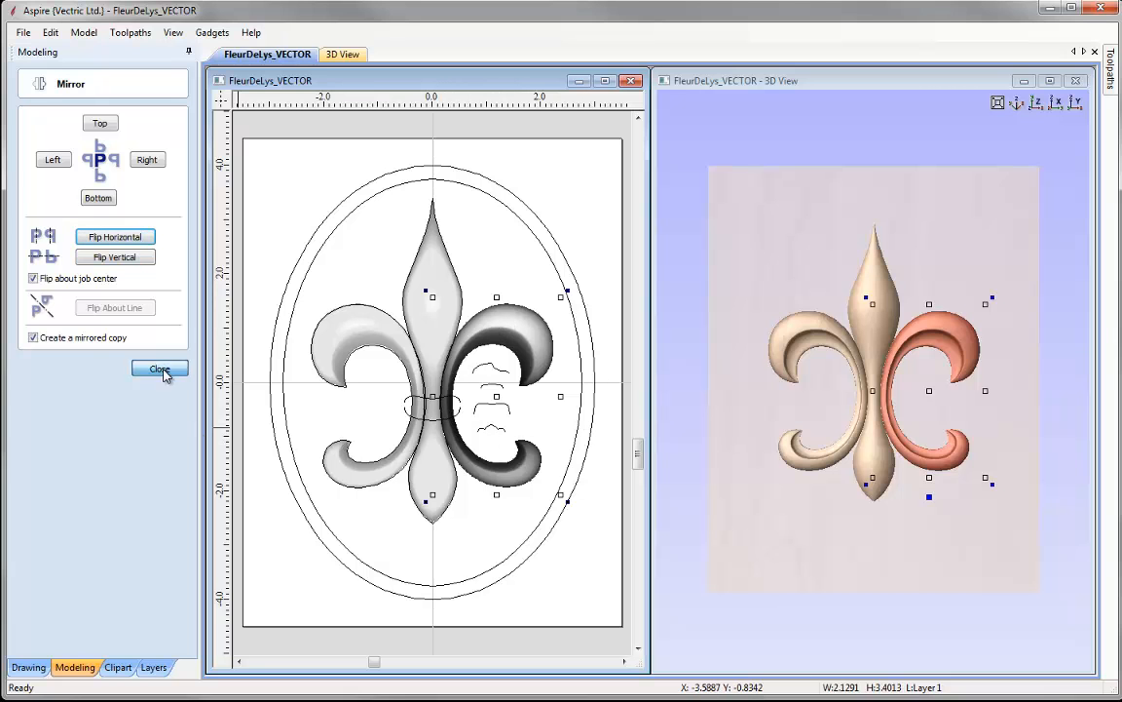
pyautogui.click(83, 504)
# Step: Set the tie's upper and lower curves as two-rail sweep rails and attach the second cross section from the top to them
pyautogui.click(416, 423)
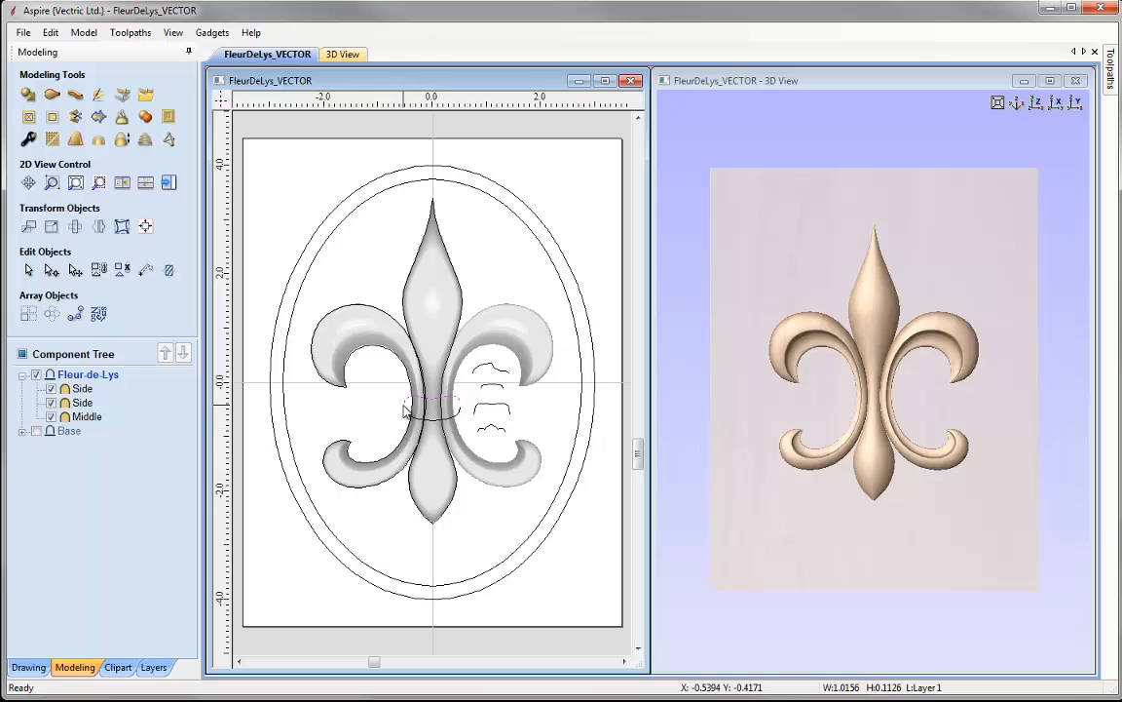
pyautogui.click(409, 406)
pyautogui.keyDown('shift'); pyautogui.click(407, 410); pyautogui.keyUp('shift')
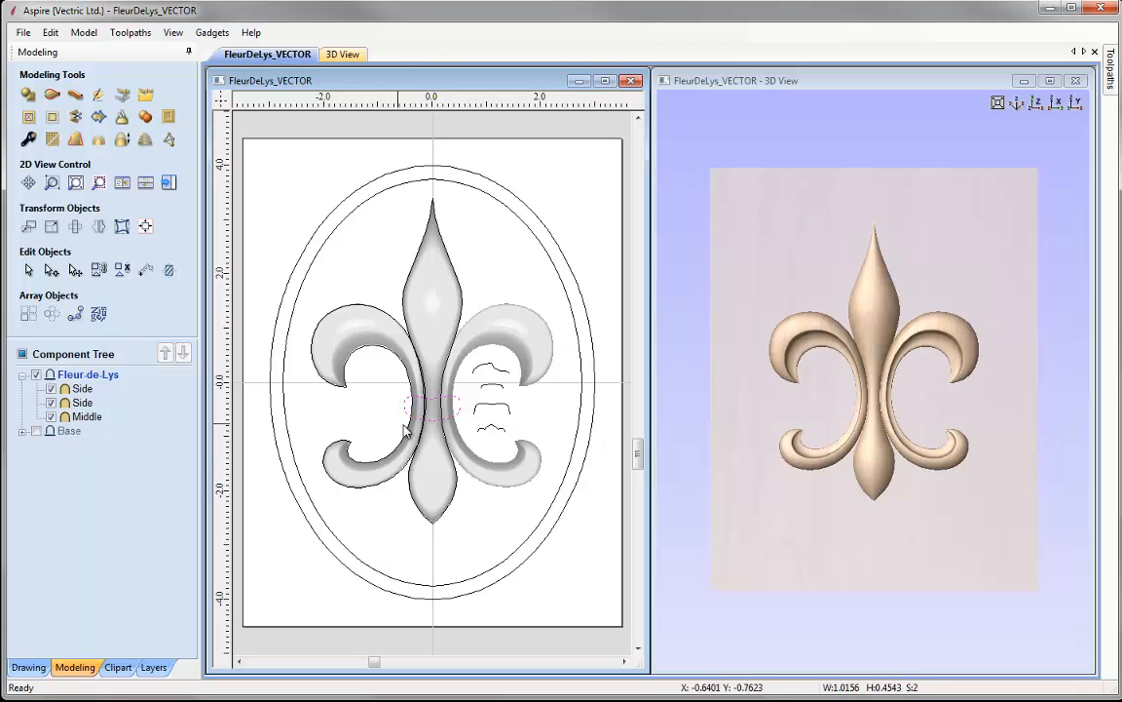
pyautogui.click(51, 97)
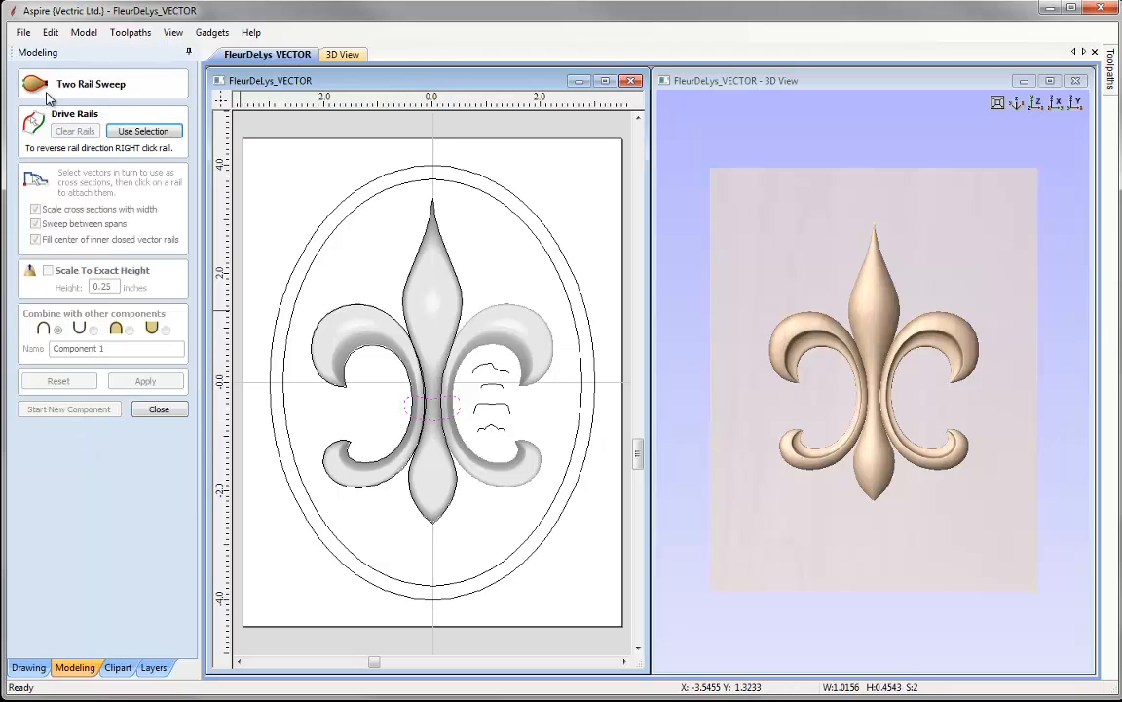
pyautogui.click(174, 132)
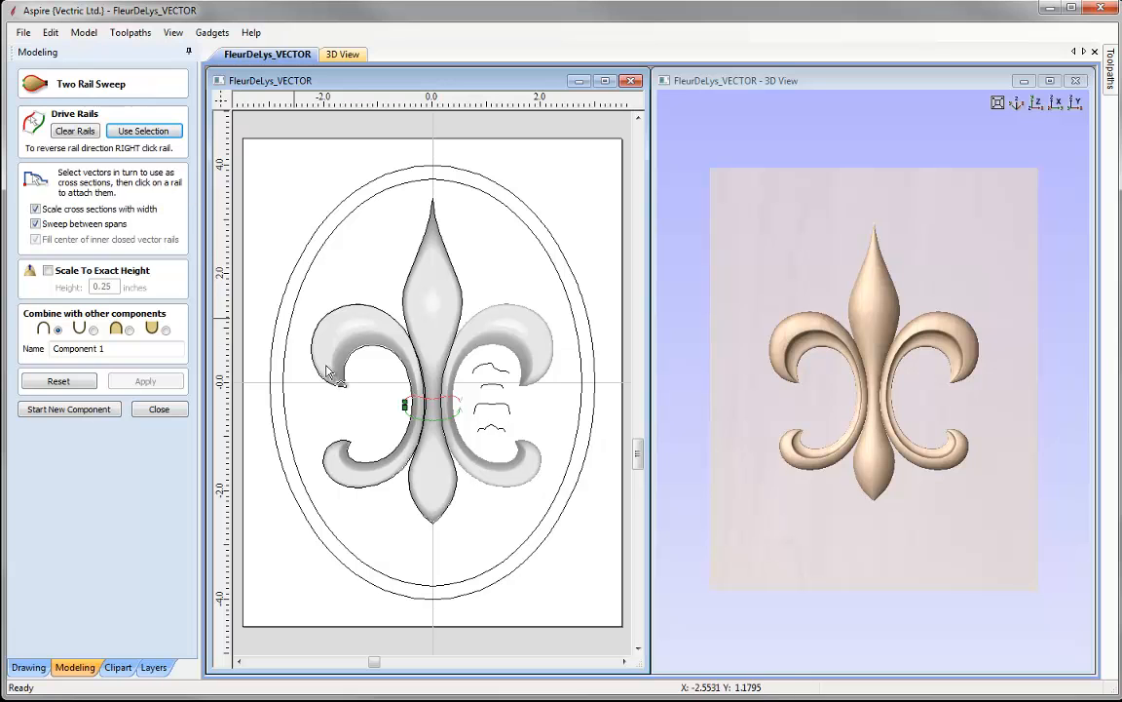
pyautogui.click(494, 388)
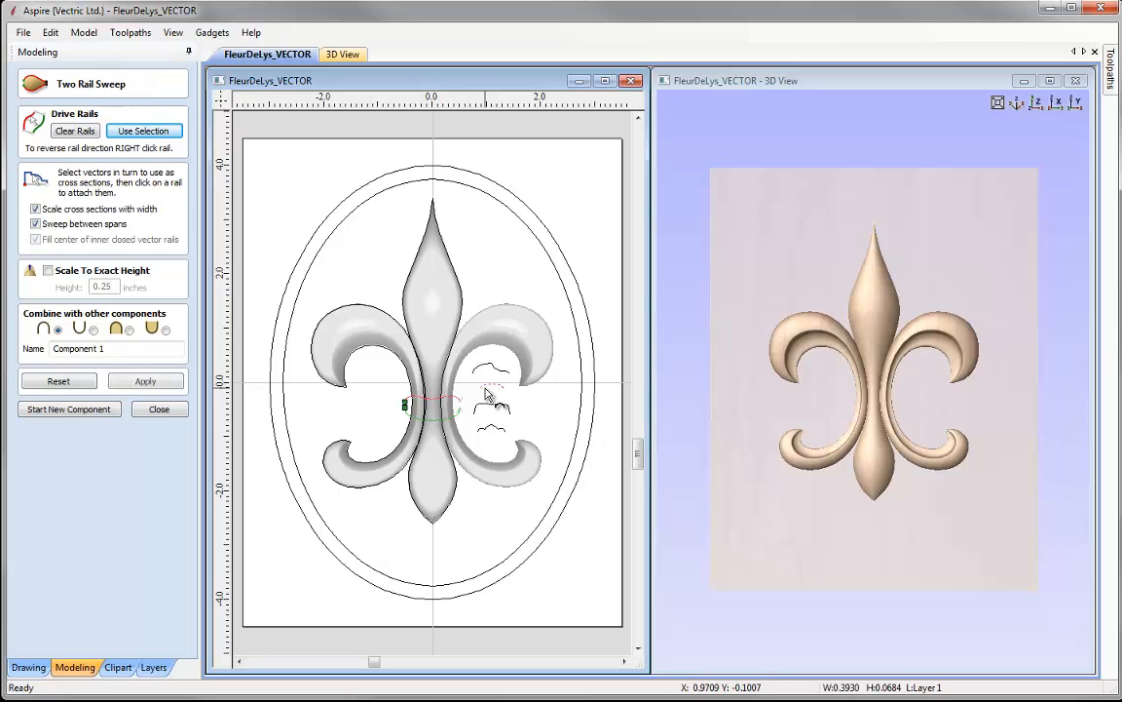
pyautogui.click(409, 410)
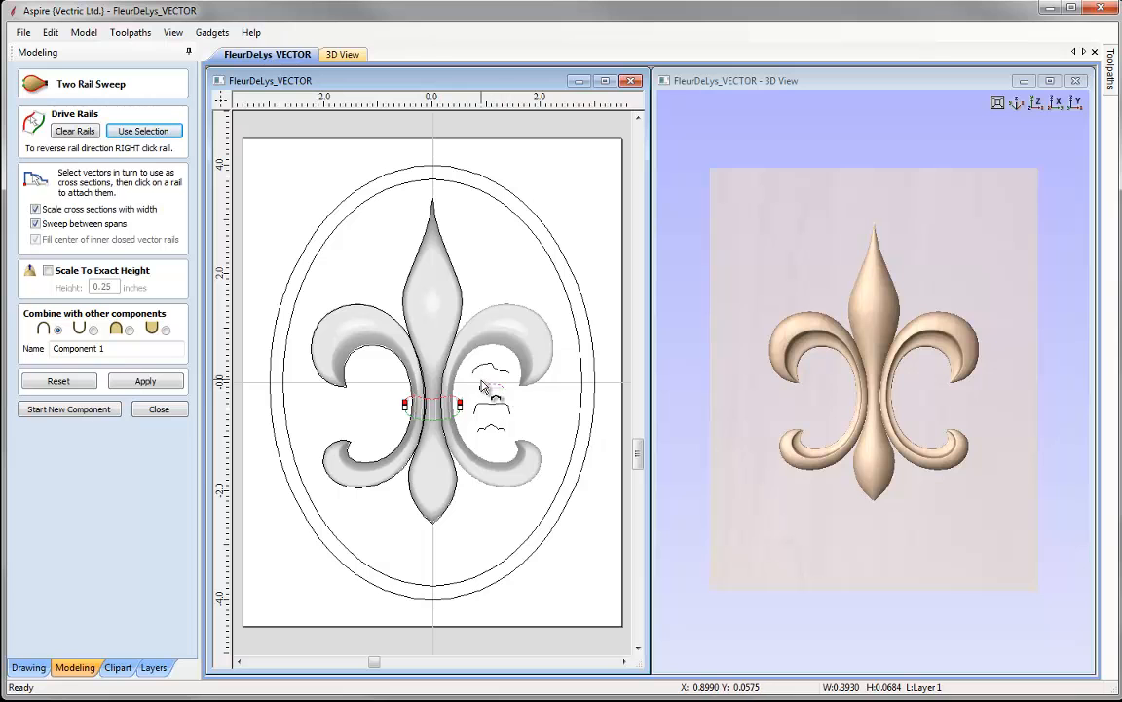
# Step: Turn off scaling cross sections with width, set the tie sweep to merge, name it Tie, and apply it
pyautogui.click(35, 209)
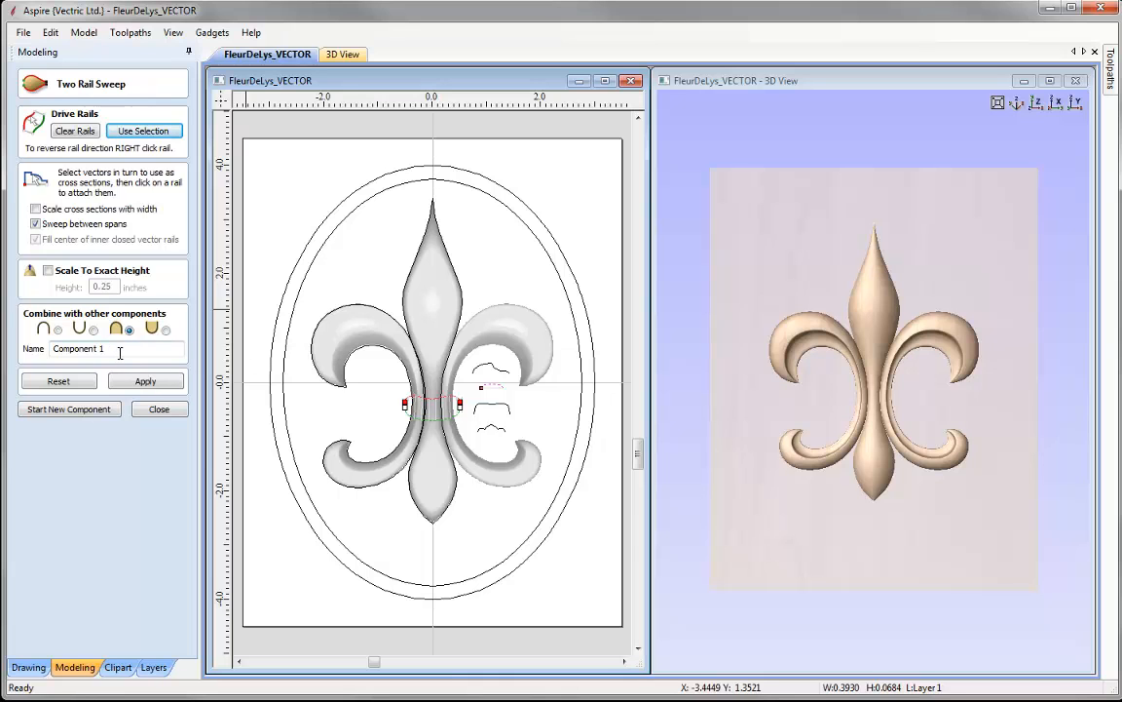
pyautogui.moveTo(94, 348); pyautogui.dragTo(26, 341)
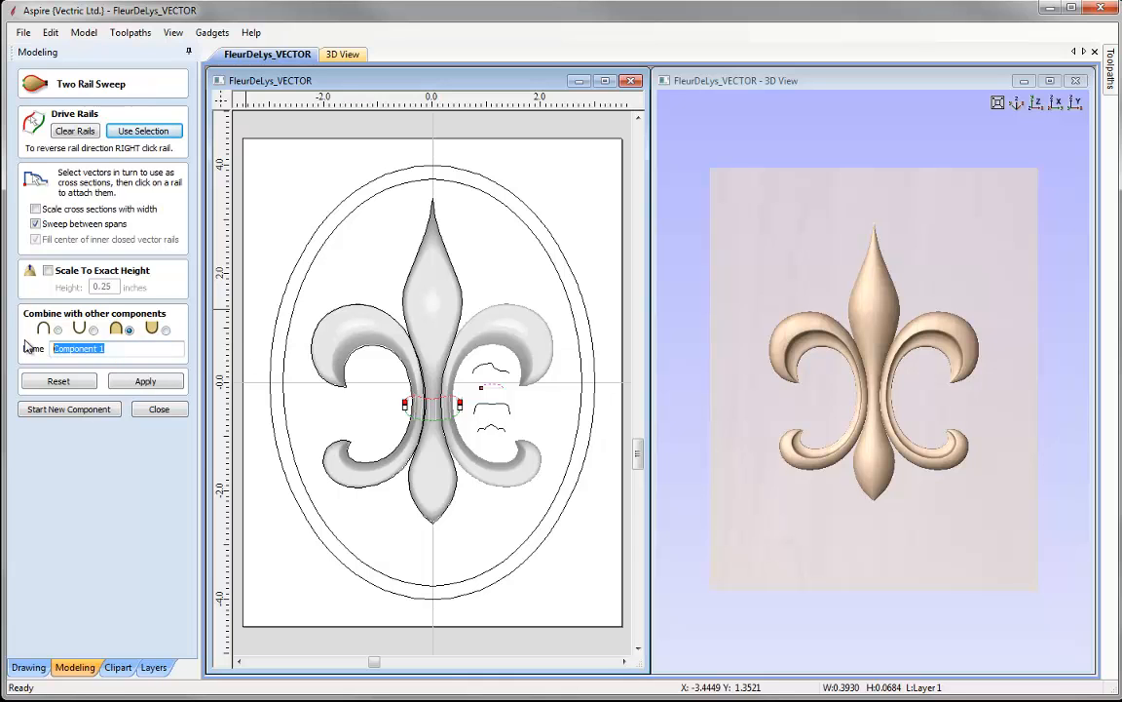
pyautogui.write('Tie')
pyautogui.click(146, 381)
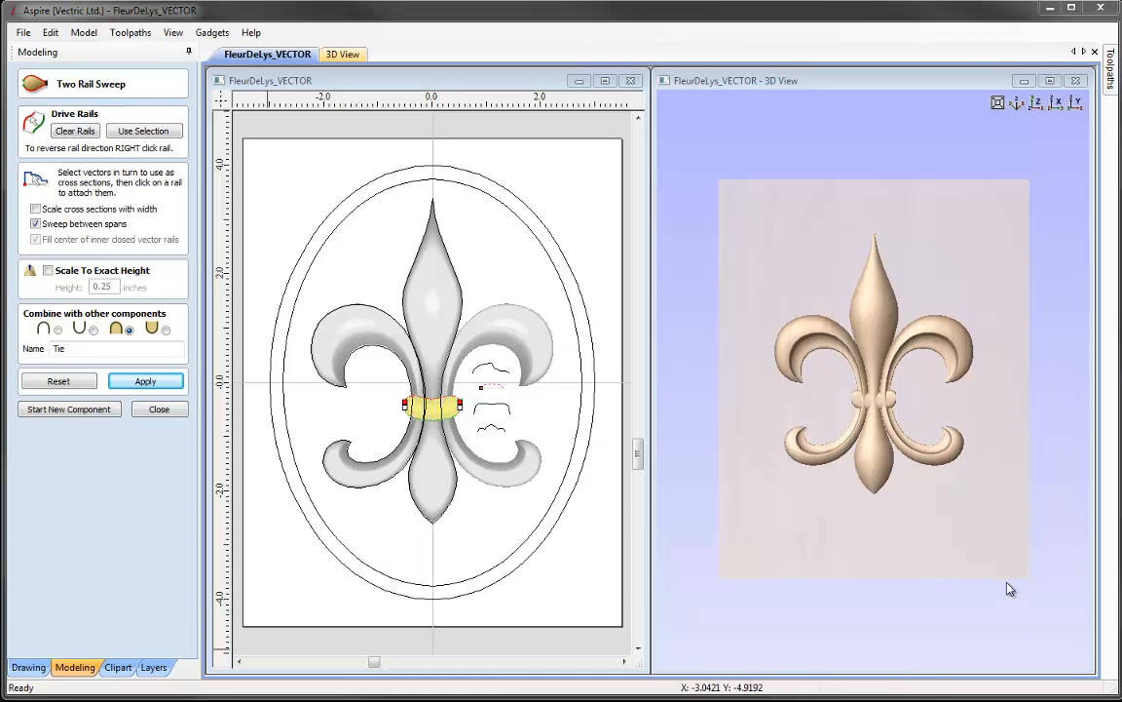
# Step: Attach the third cross section from the top to the tie's rails, reapply the Tie sweep and finish it
pyautogui.moveTo(892, 522); pyautogui.dragTo(849, 421)
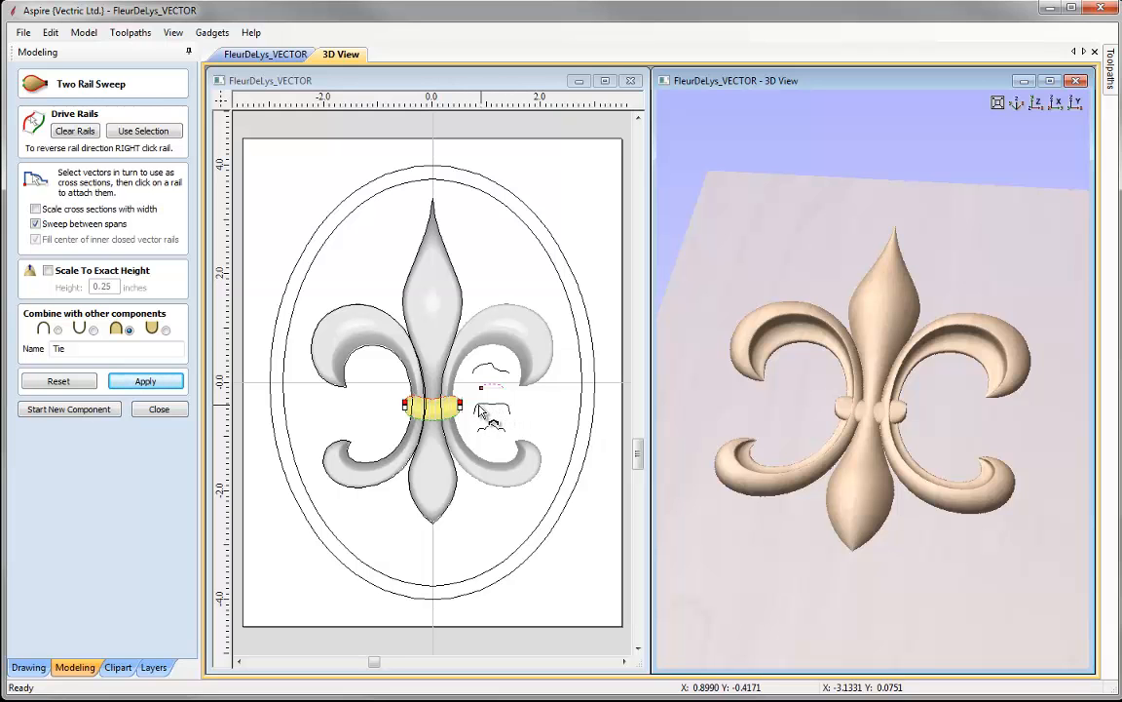
pyautogui.click(495, 414)
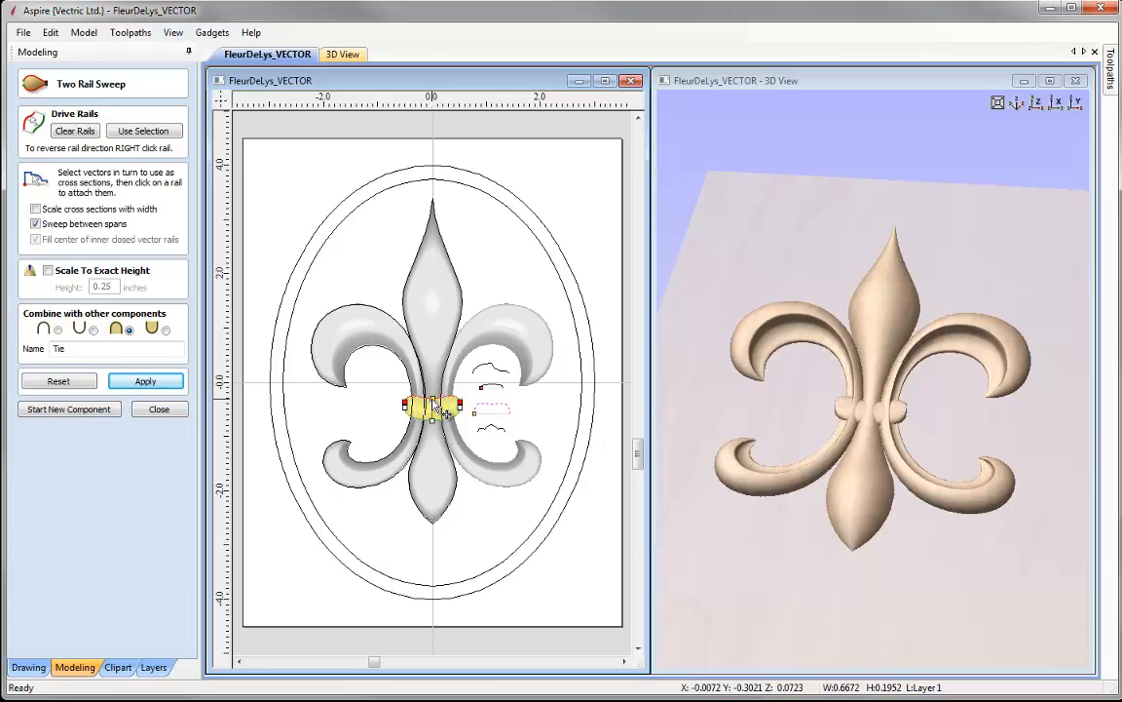
pyautogui.scroll(2, 436, 408)
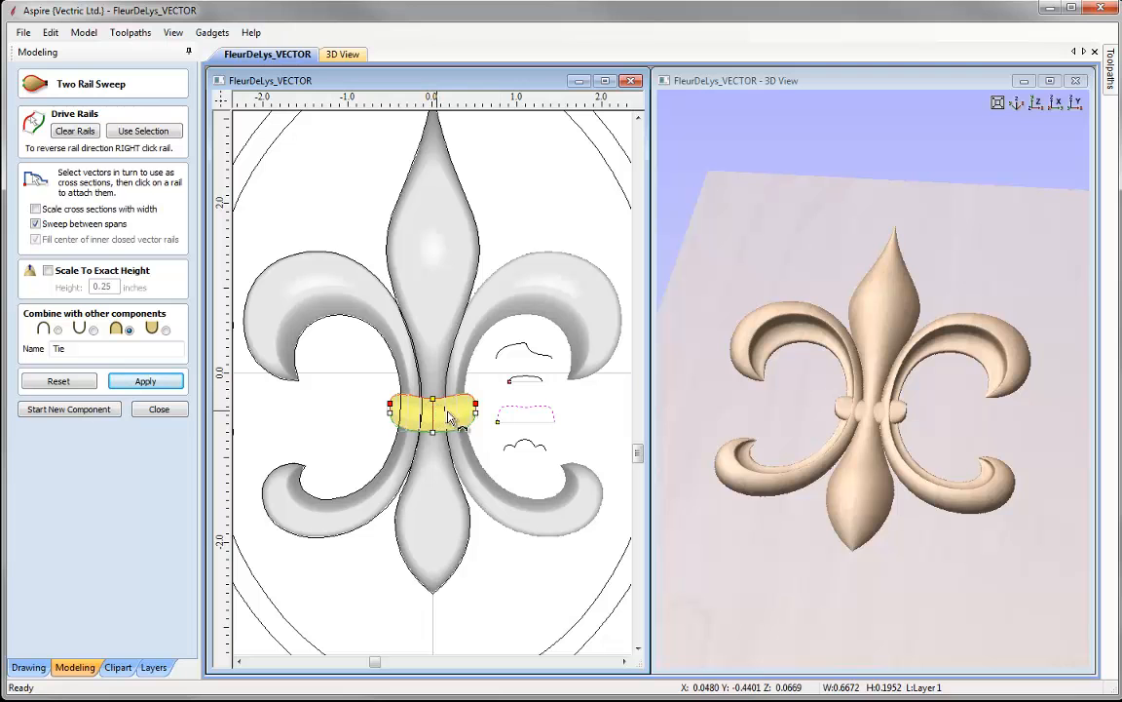
pyautogui.click(144, 380)
pyautogui.moveTo(856, 447); pyautogui.dragTo(864, 382)
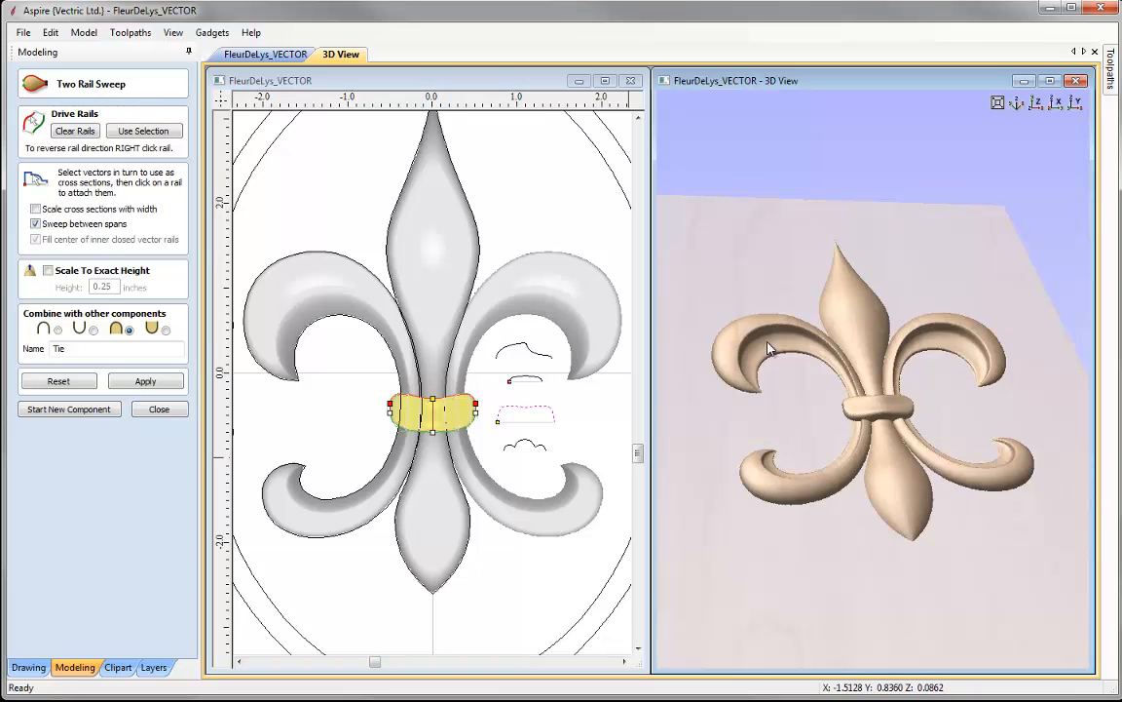
pyautogui.moveTo(897, 464); pyautogui.dragTo(1023, 148)
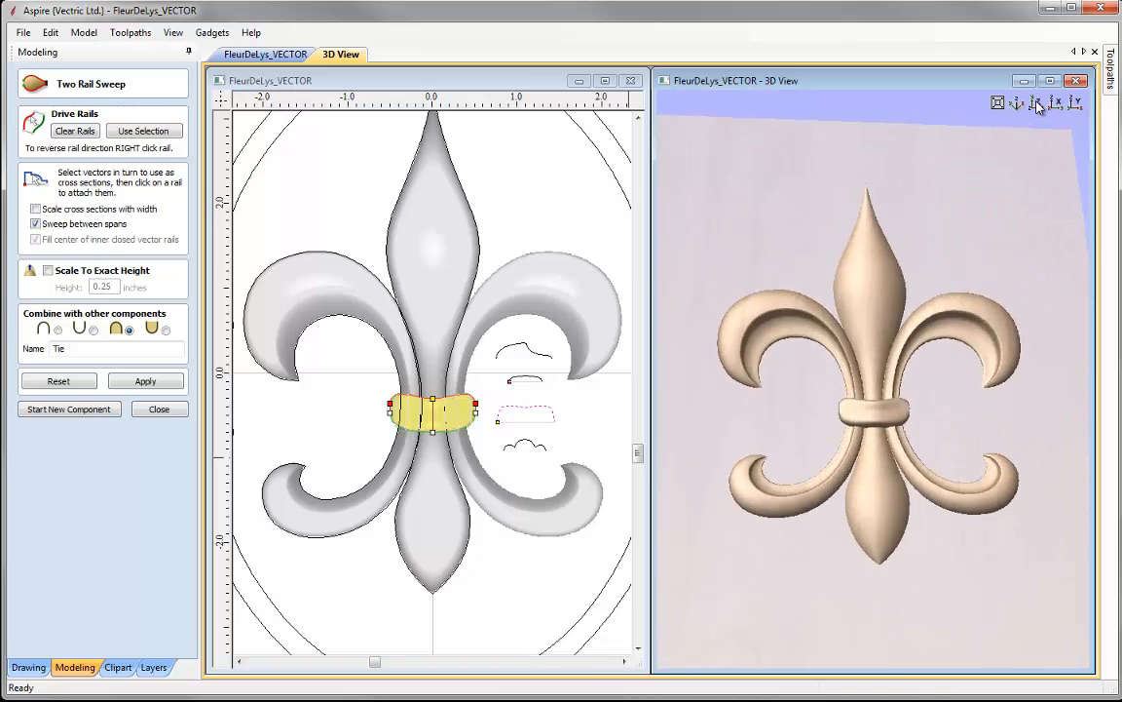
pyautogui.click(1037, 103)
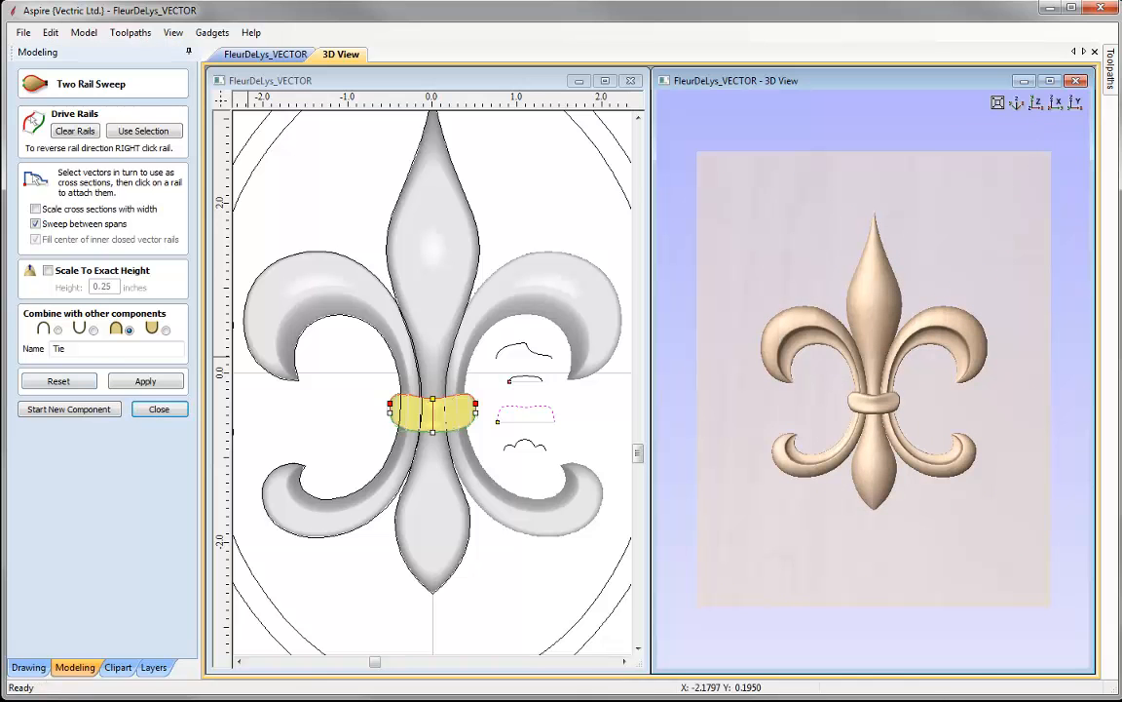
pyautogui.click(159, 409)
# Step: Sculpt the Tie component, smoothing its left end with the Smooth tool at a diameter of 53
pyautogui.moveTo(925, 496); pyautogui.dragTo(926, 413)
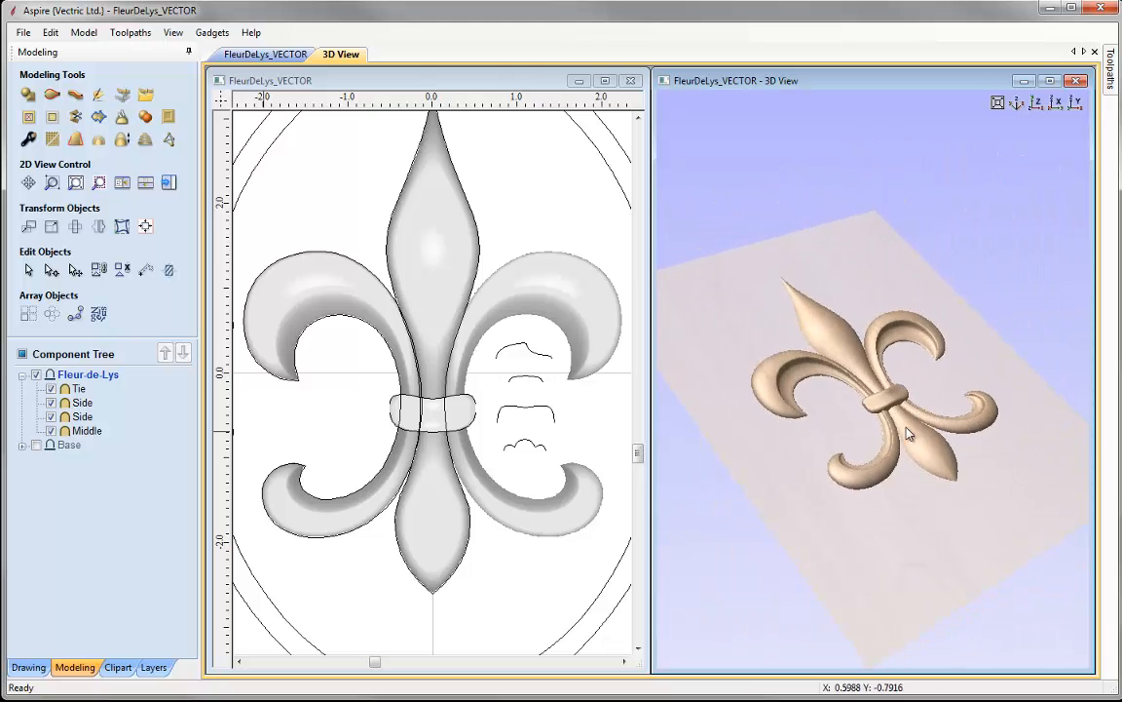
pyautogui.scroll(3, 857, 438)
pyautogui.scroll(4, 859, 450)
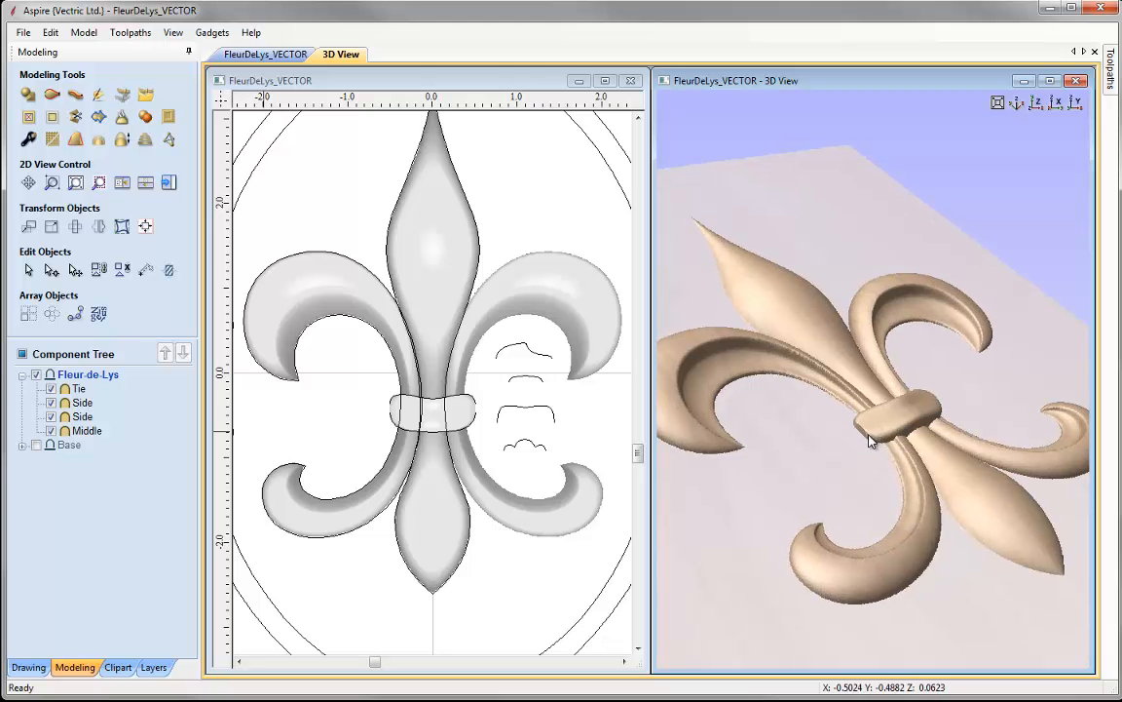
pyautogui.scroll(5, 878, 437)
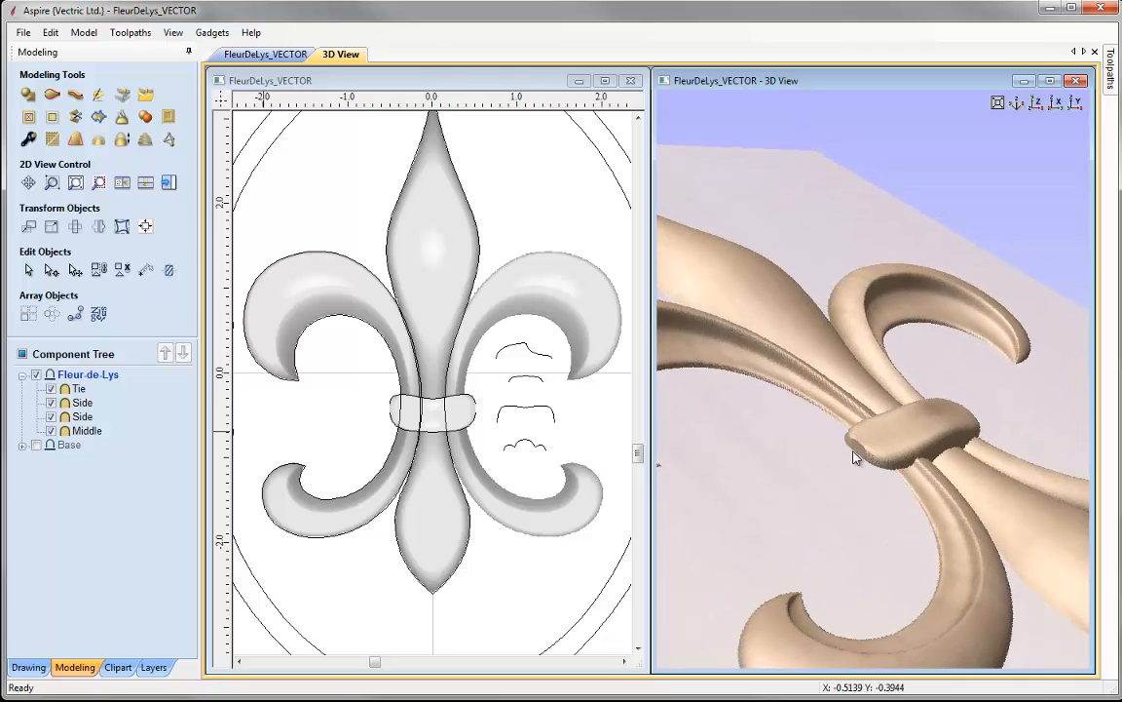
pyautogui.click(860, 450)
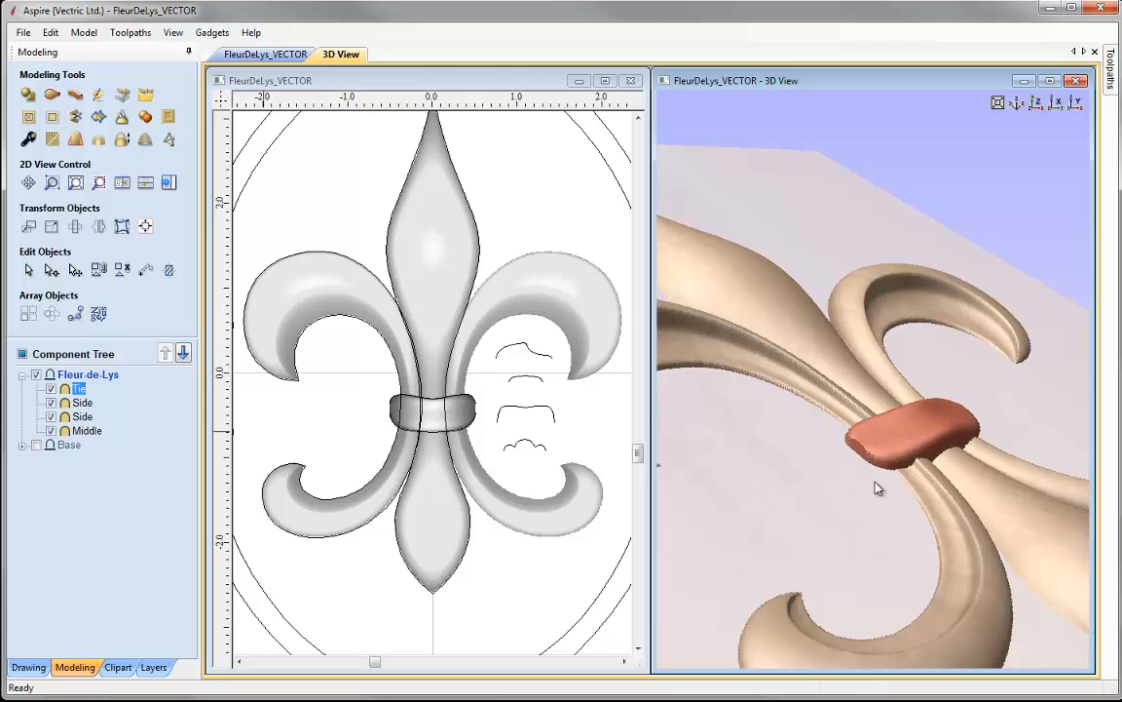
pyautogui.click(98, 95)
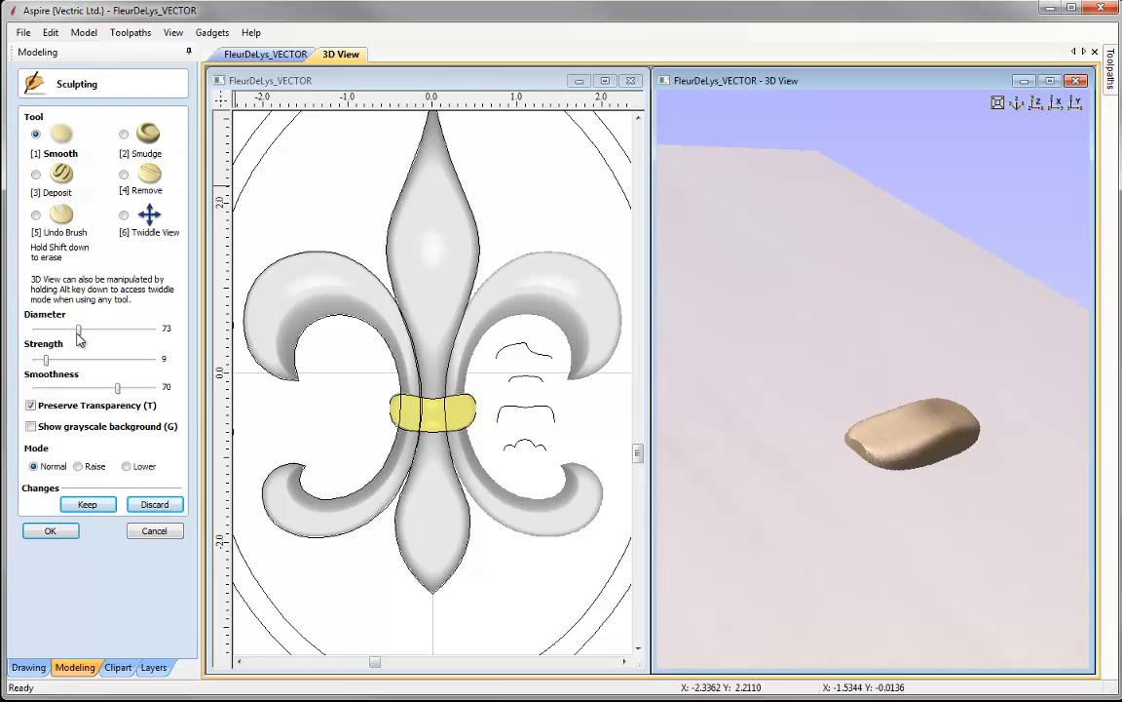
pyautogui.moveTo(76, 333); pyautogui.dragTo(66, 333)
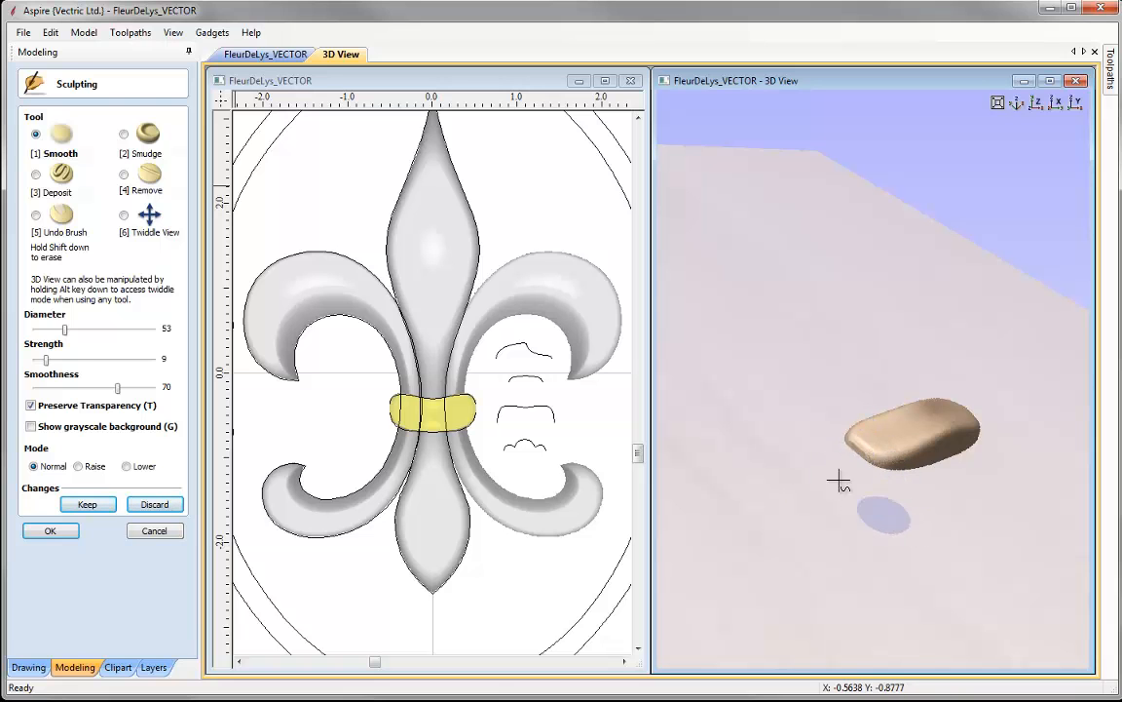
# Step: Turn the tie around to smooth its opposite end, keep the changes, and finish sculpting
pyautogui.click(123, 215)
pyautogui.moveTo(943, 437)
pyautogui.mouseDown()
pyautogui.moveTo(927, 462)
pyautogui.moveTo(782, 465)
pyautogui.moveTo(733, 448)
pyautogui.moveTo(904, 484)
pyautogui.moveTo(809, 478)
pyautogui.moveTo(791, 464)
pyautogui.moveTo(738, 486)
pyautogui.mouseUp()
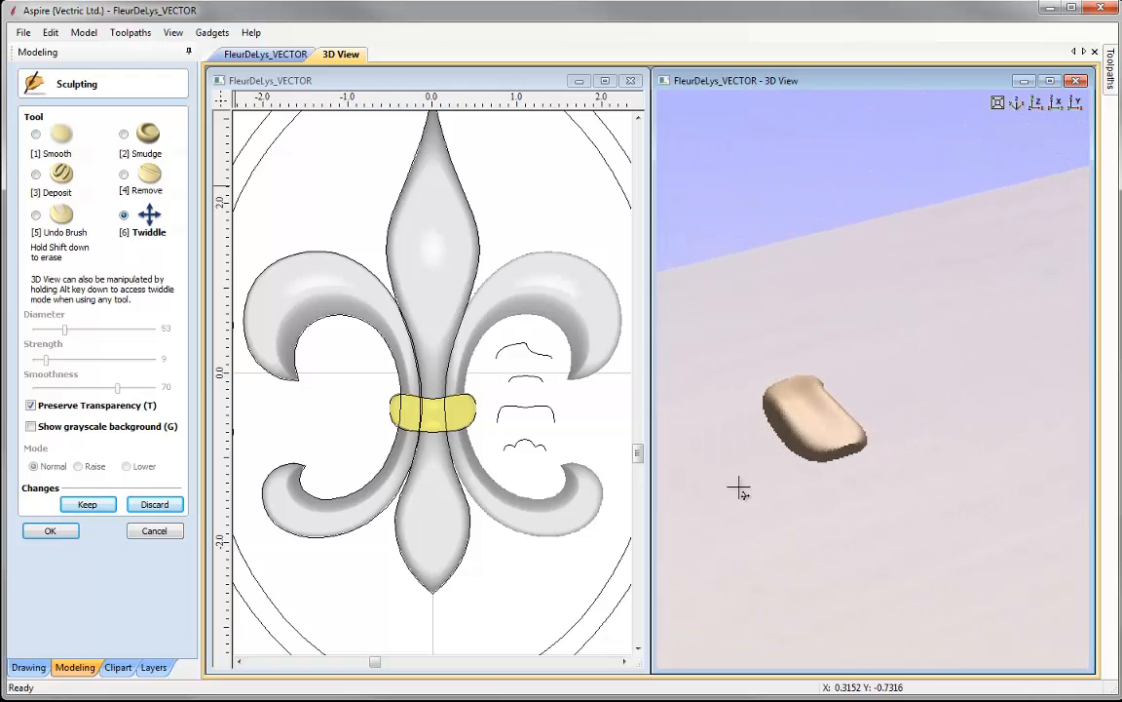
pyautogui.click(36, 135)
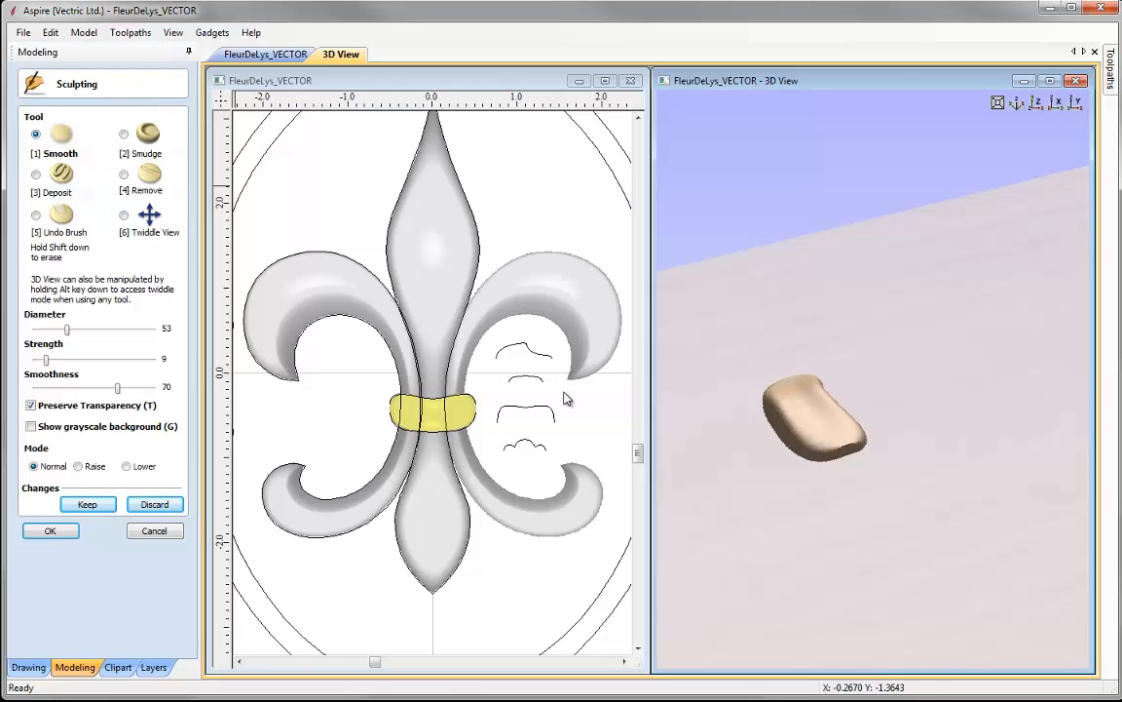
pyautogui.moveTo(858, 443)
pyautogui.mouseDown()
pyautogui.moveTo(836, 457)
pyautogui.moveTo(853, 454)
pyautogui.mouseUp()
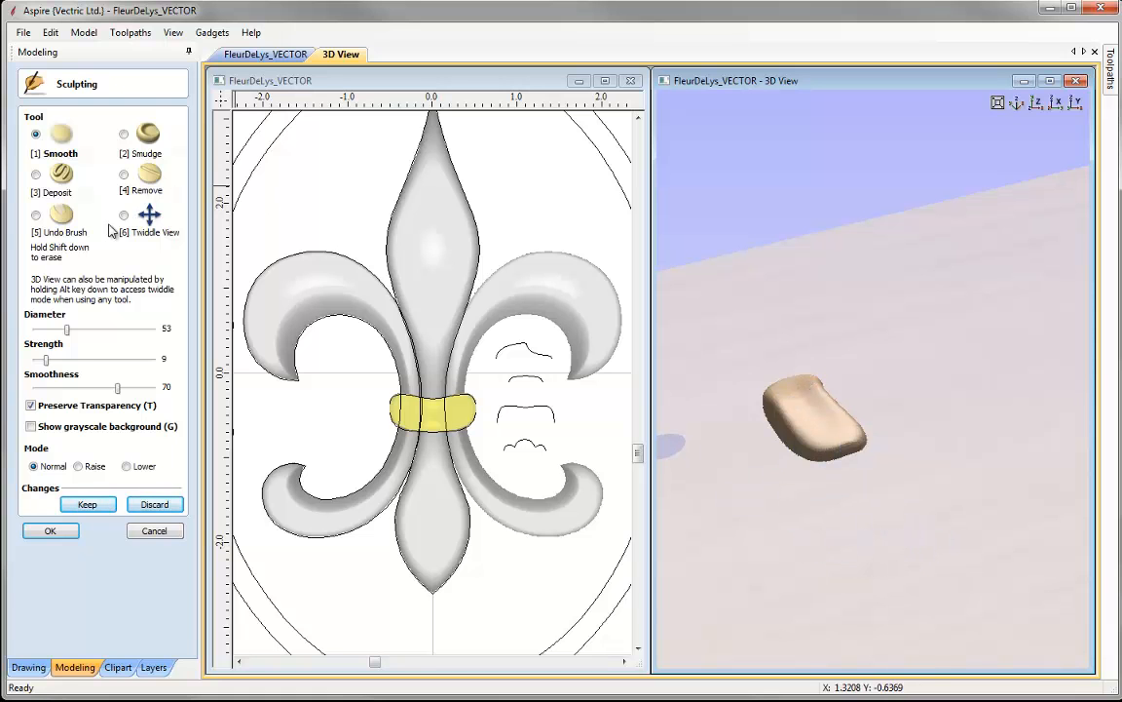
pyautogui.click(92, 504)
pyautogui.click(60, 532)
pyautogui.click(1038, 105)
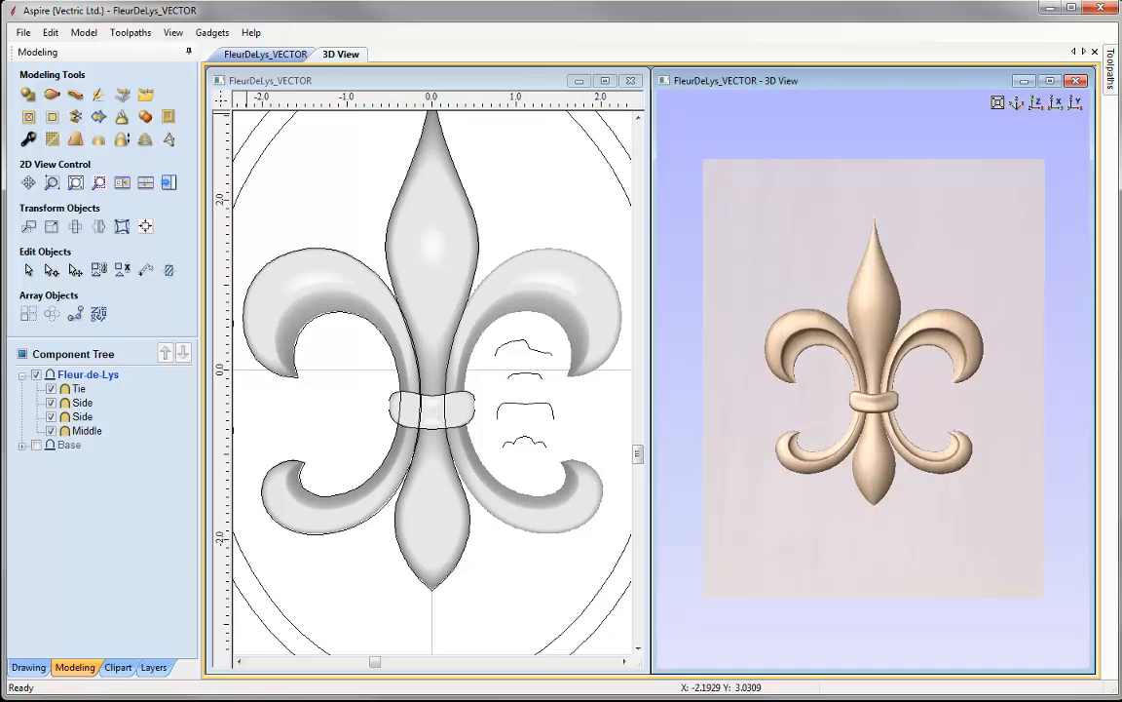
# Step: Collapse and hide the Fleur-de-Lys group, show the Base group, and maximize the 3D view
pyautogui.click(250, 53)
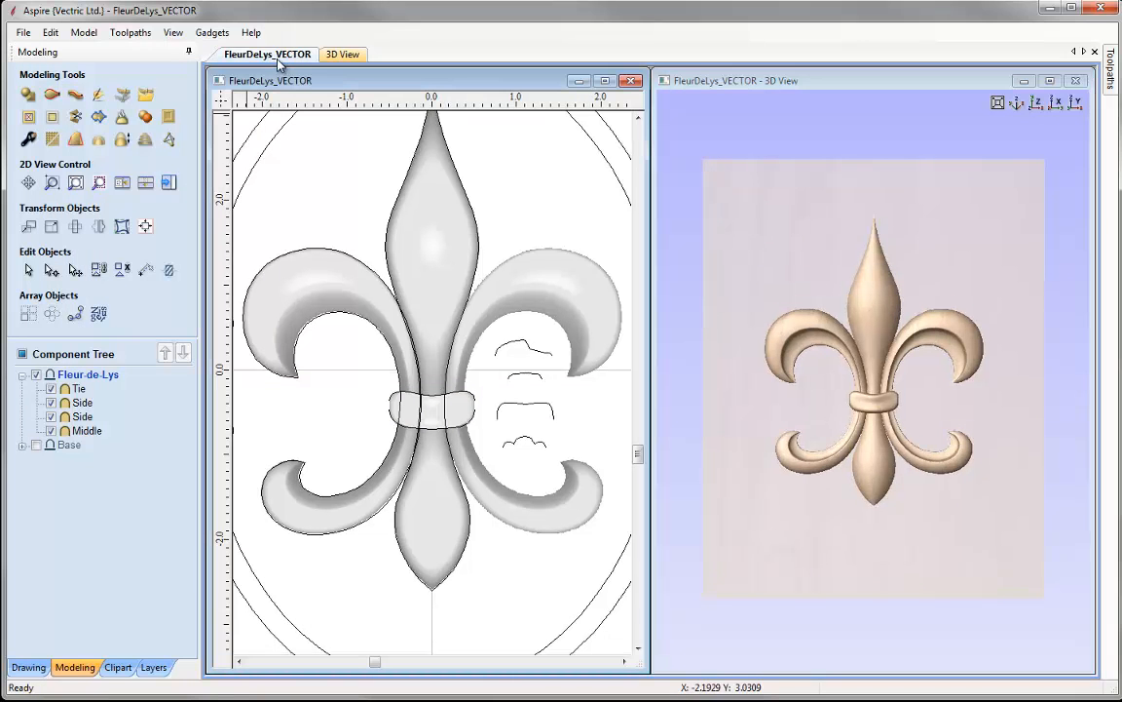
pyautogui.click(76, 184)
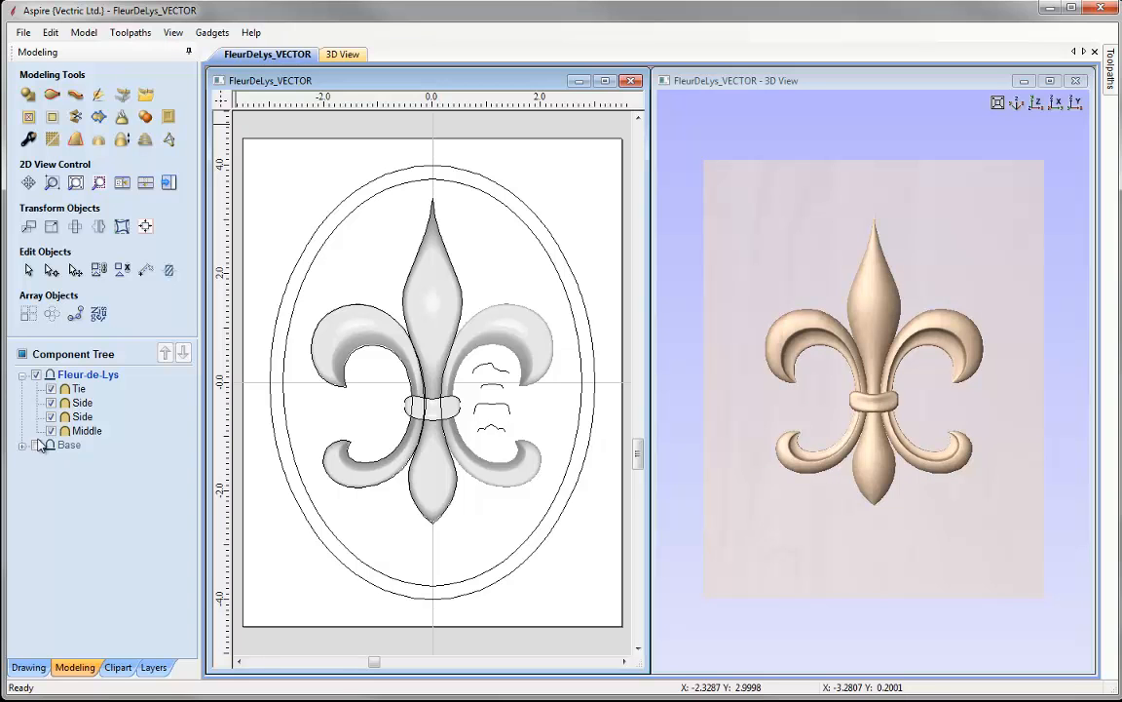
pyautogui.click(23, 376)
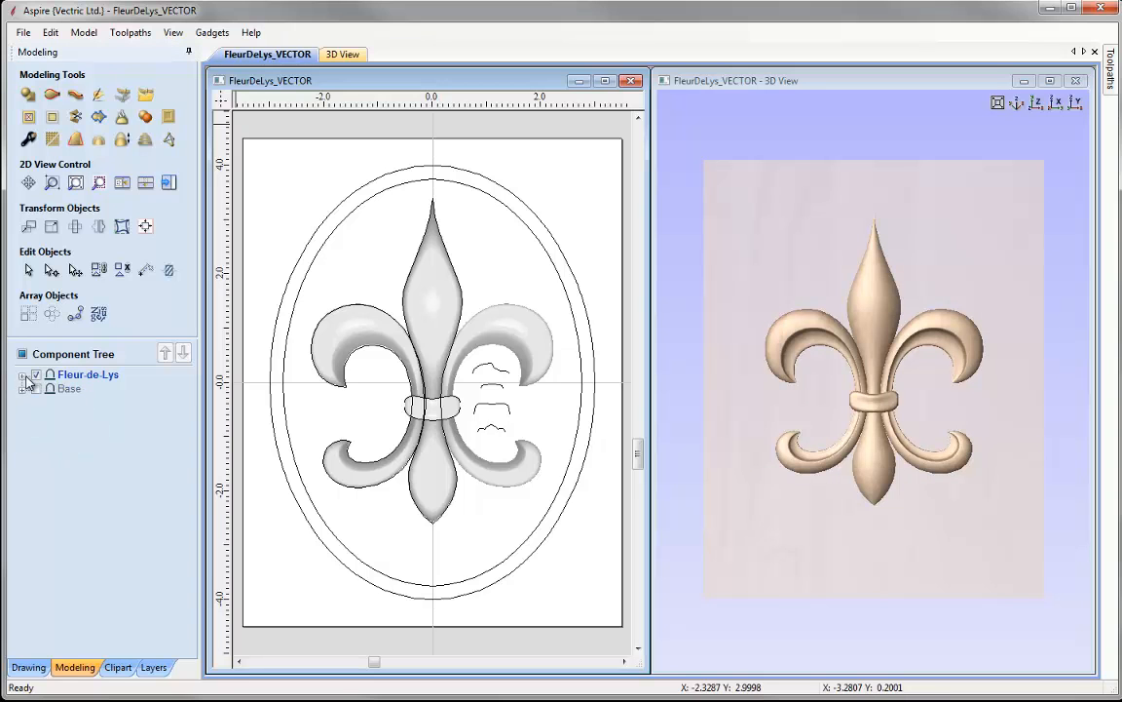
pyautogui.click(36, 375)
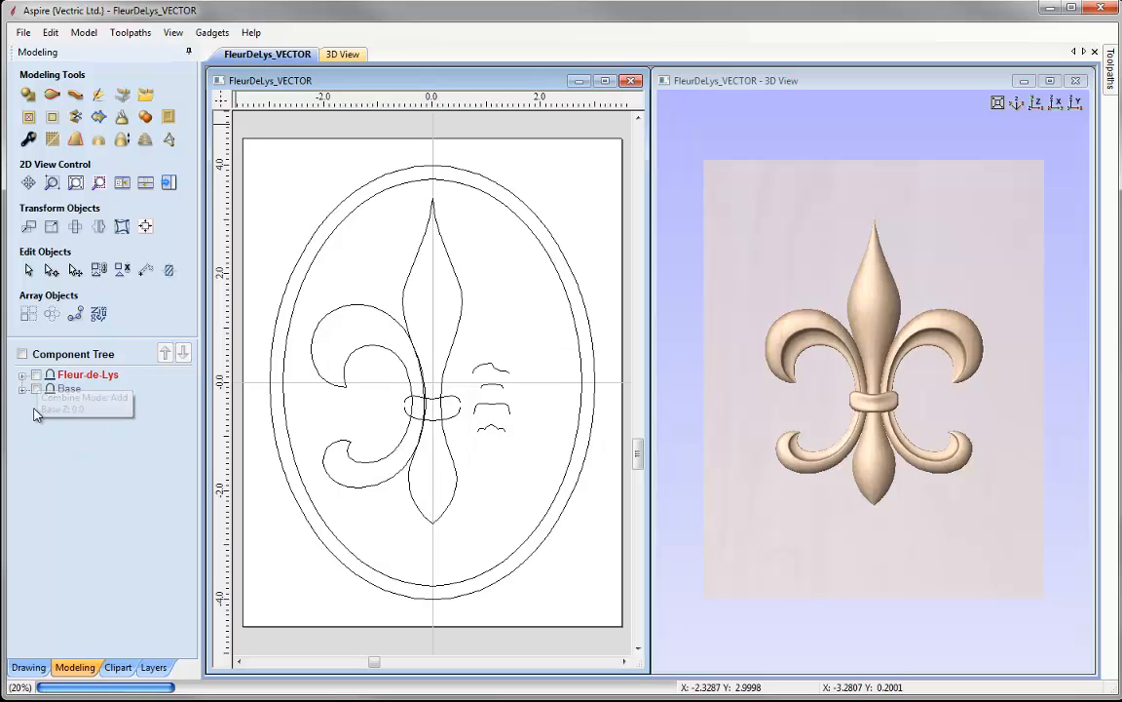
pyautogui.click(36, 389)
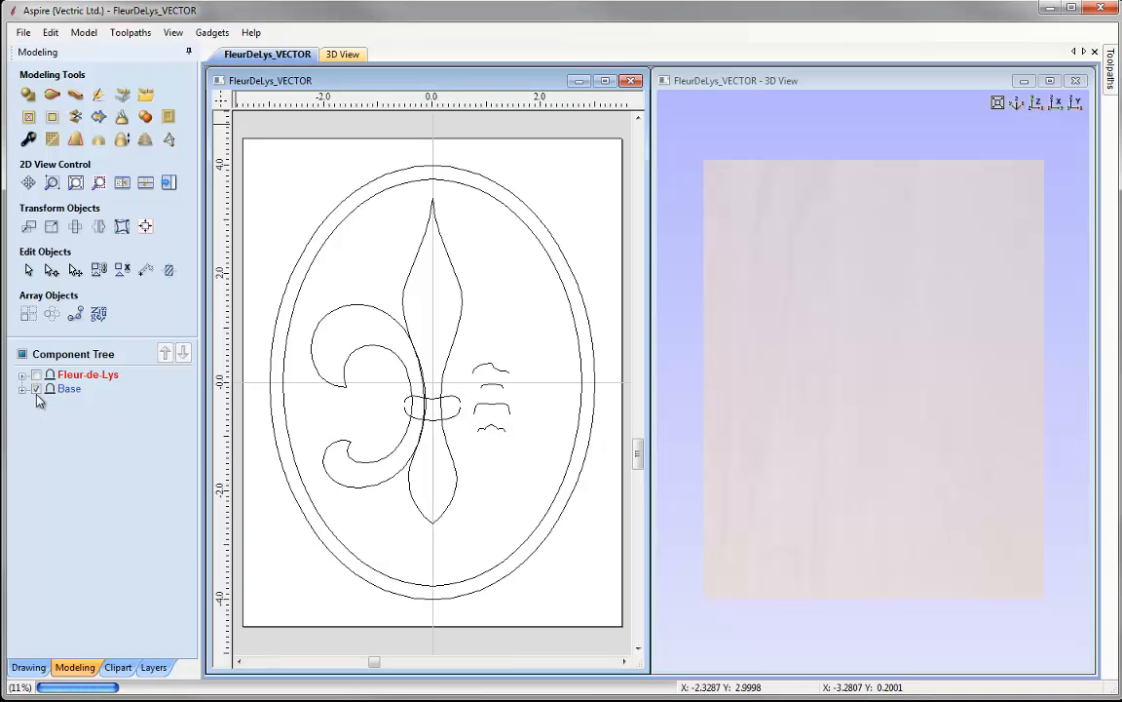
pyautogui.click(1051, 80)
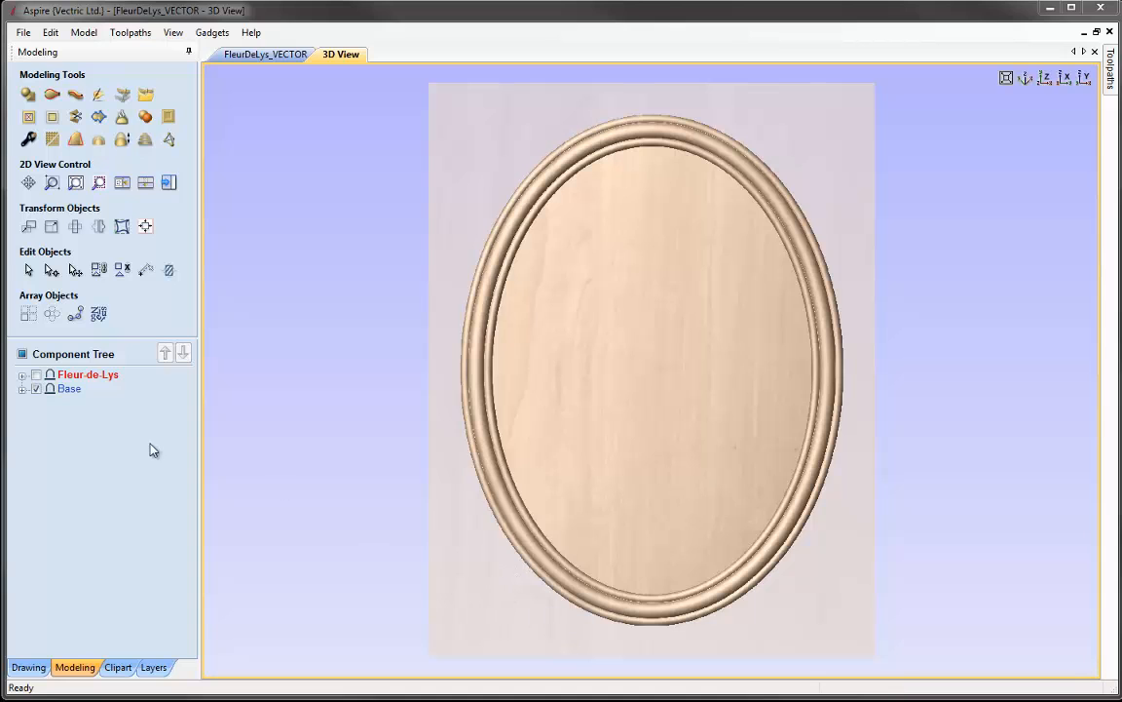
# Step: Expand the Base group and set its Border component's combine mode to Merge
pyautogui.click(22, 389)
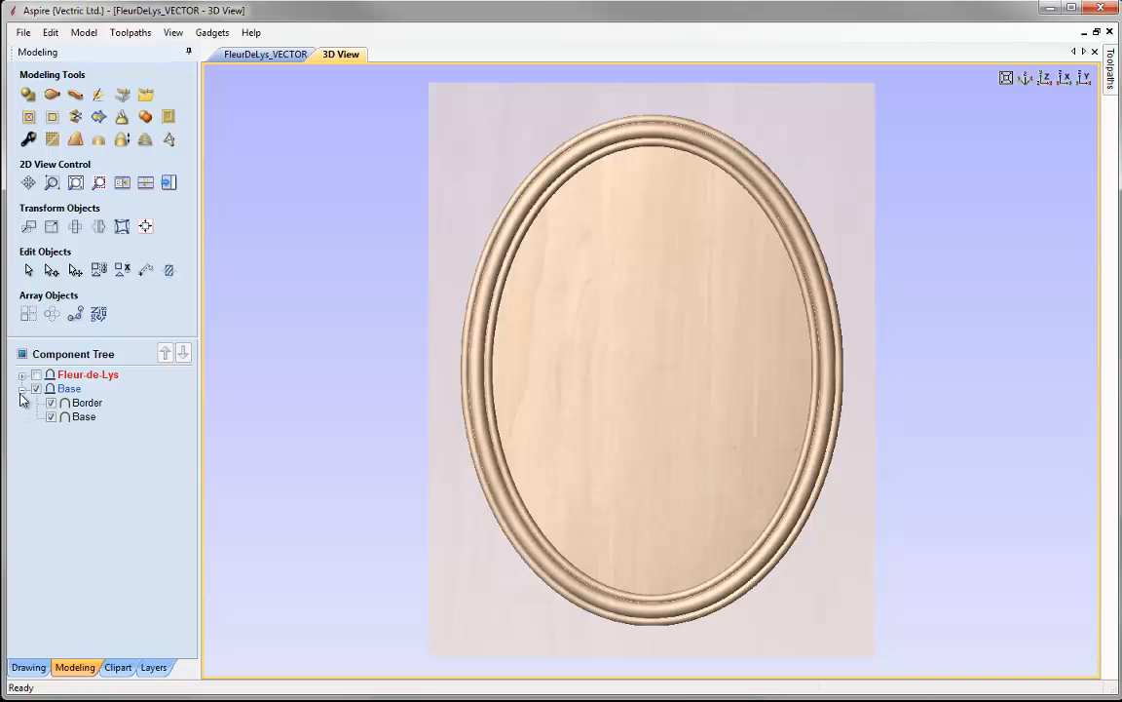
pyautogui.moveTo(87, 425)
pyautogui.click(84, 417)
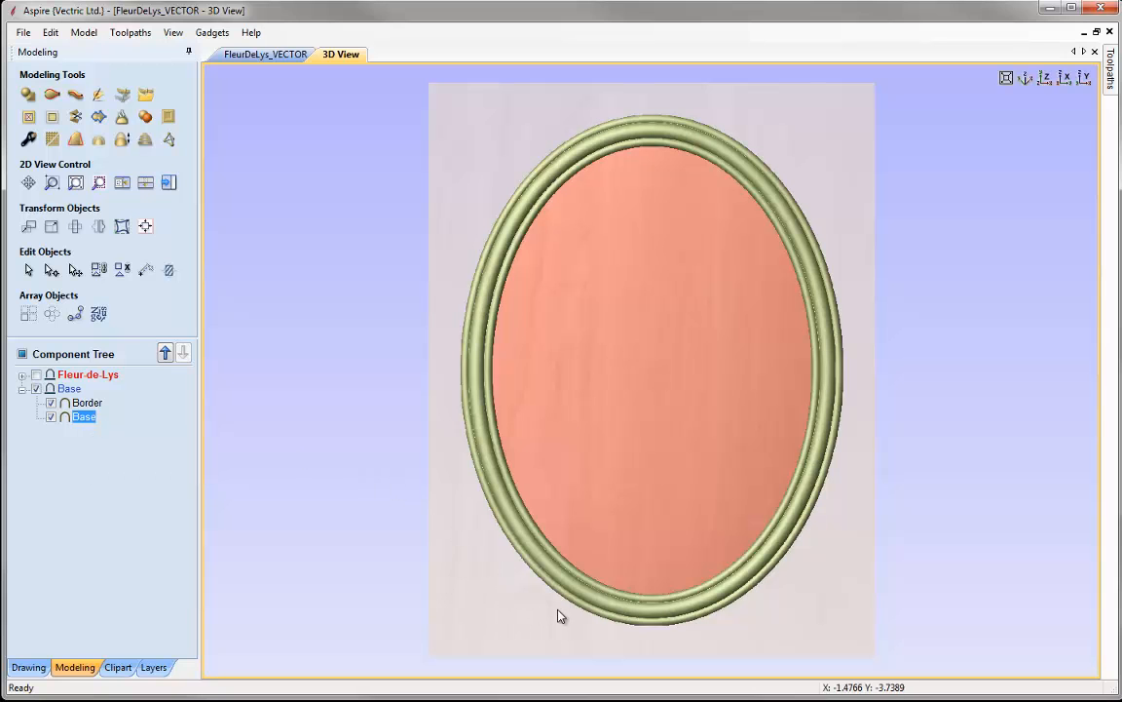
pyautogui.click(84, 403)
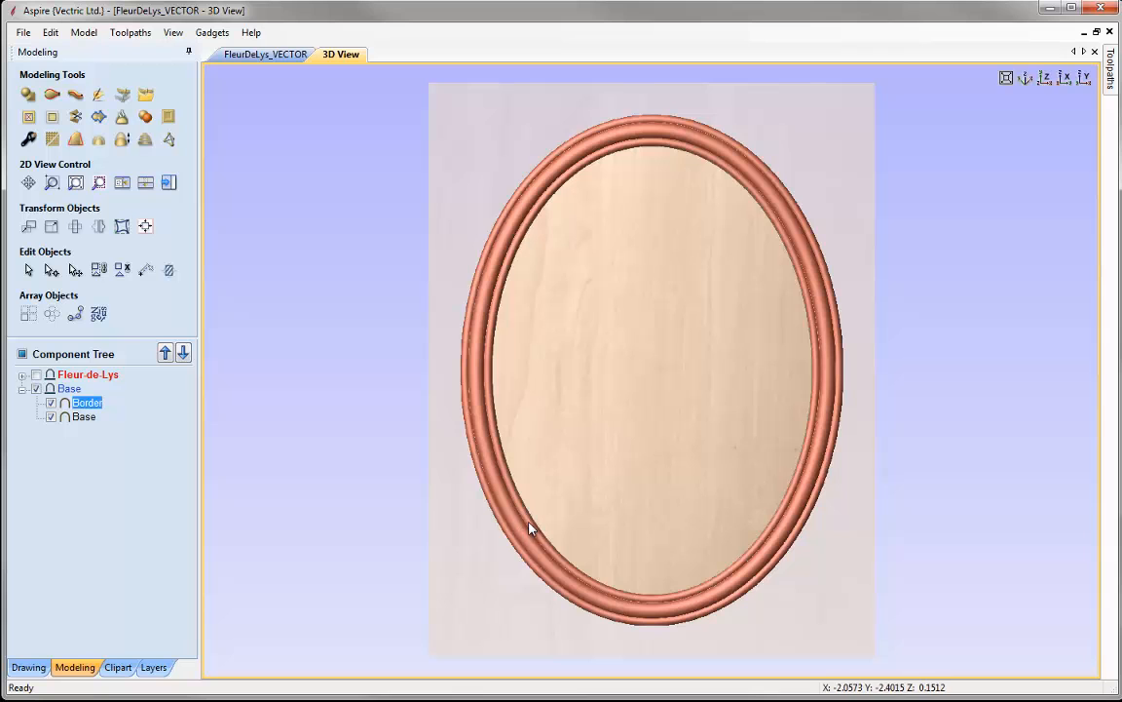
pyautogui.rightClick(90, 410)
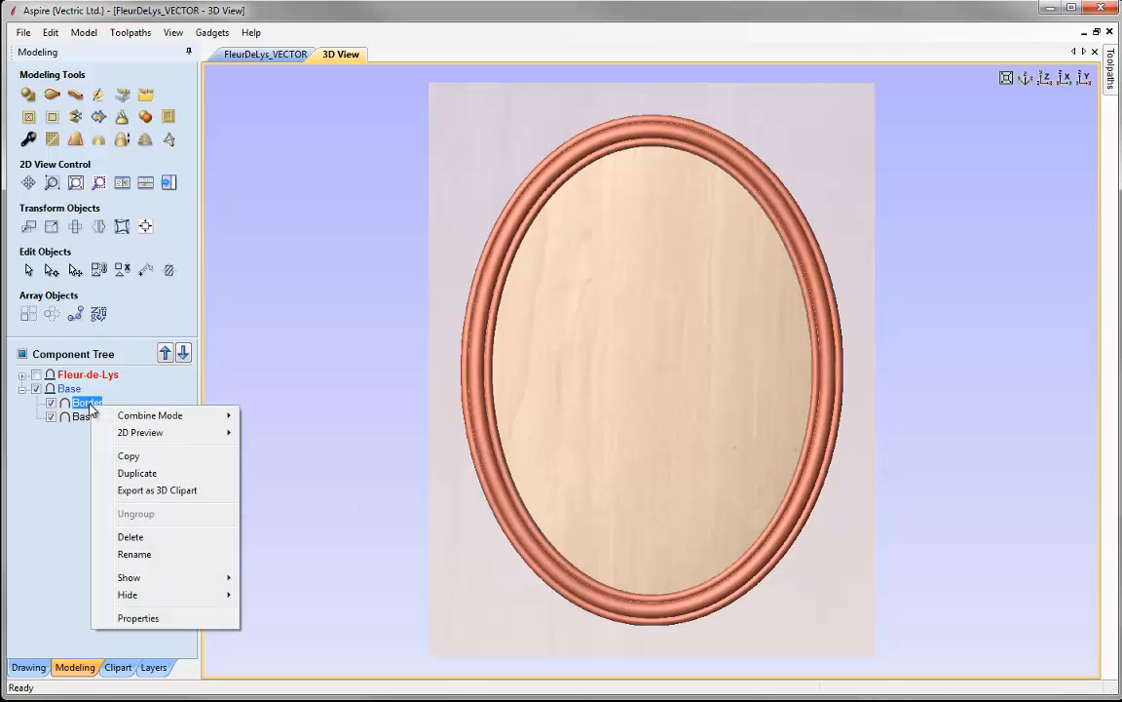
pyautogui.moveTo(190, 419)
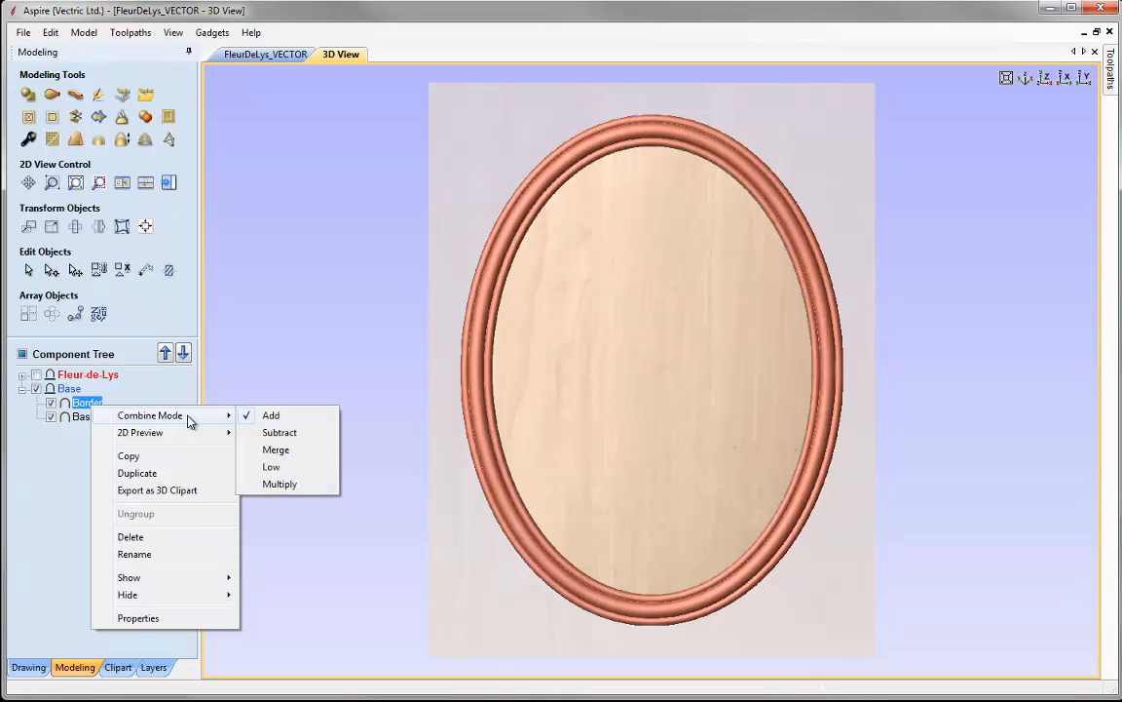
pyautogui.click(282, 450)
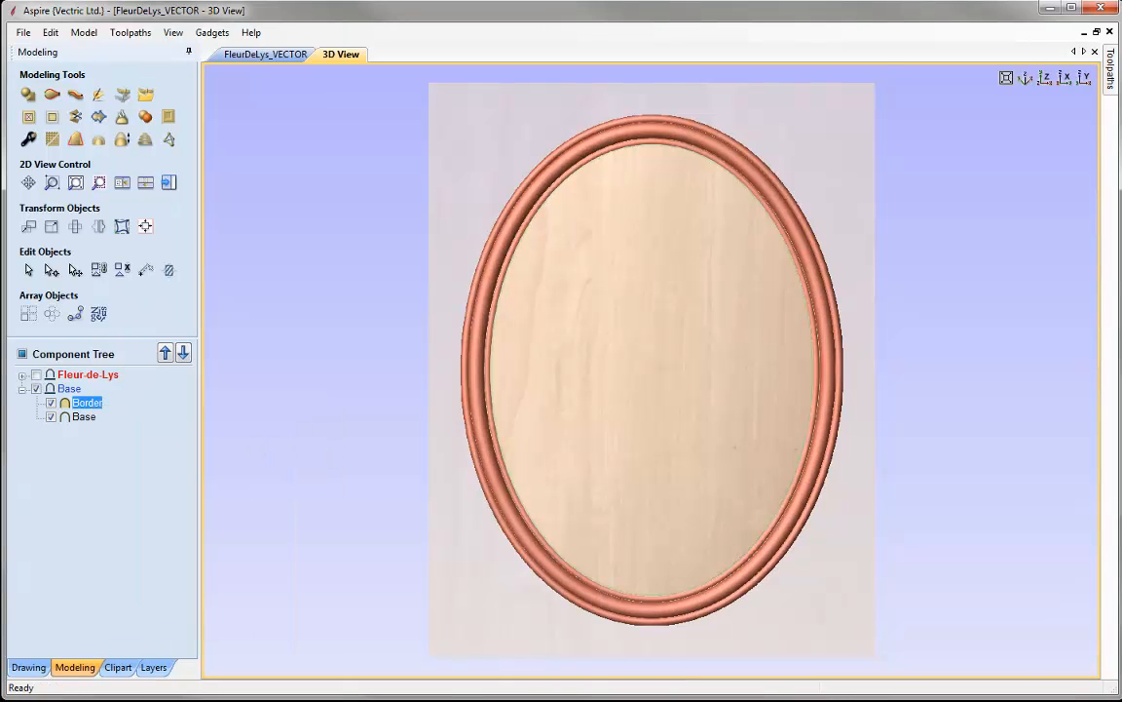
# Step: Inspect where the border meets the oval base, and set the Border component's combine mode back to Add
pyautogui.moveTo(661, 561); pyautogui.dragTo(576, 502)
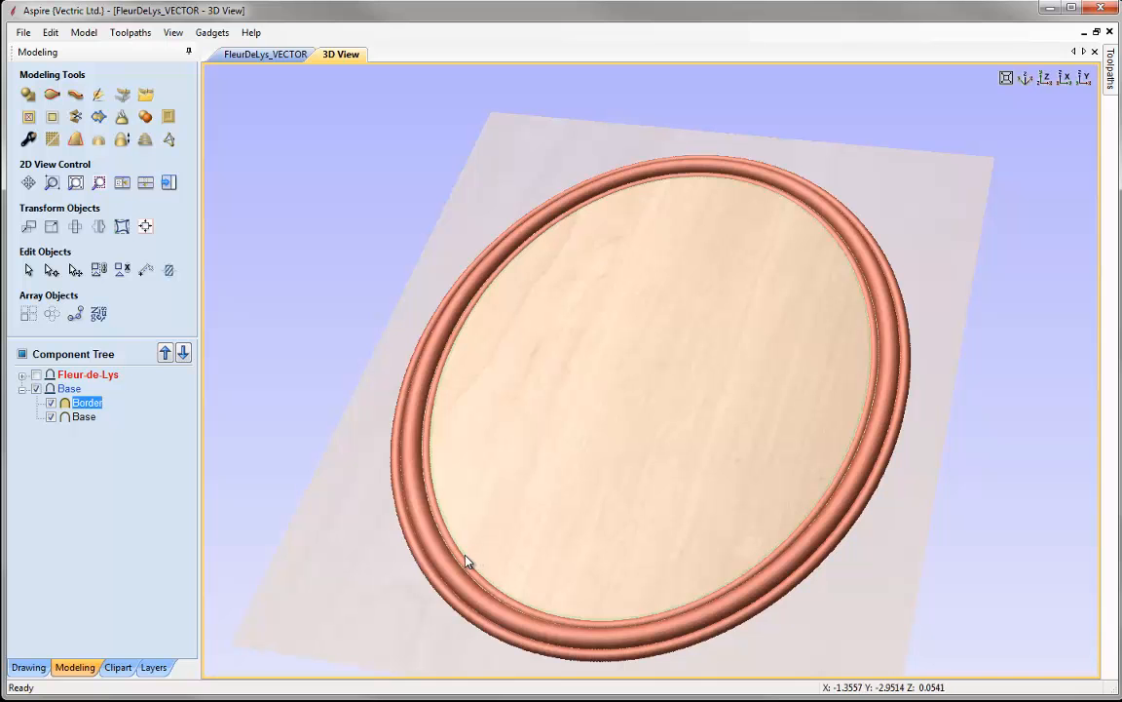
pyautogui.moveTo(463, 554)
pyautogui.mouseDown()
pyautogui.moveTo(456, 531)
pyautogui.moveTo(443, 553)
pyautogui.moveTo(460, 572)
pyautogui.mouseUp()
pyautogui.moveTo(448, 572); pyautogui.dragTo(488, 543, button='middle')
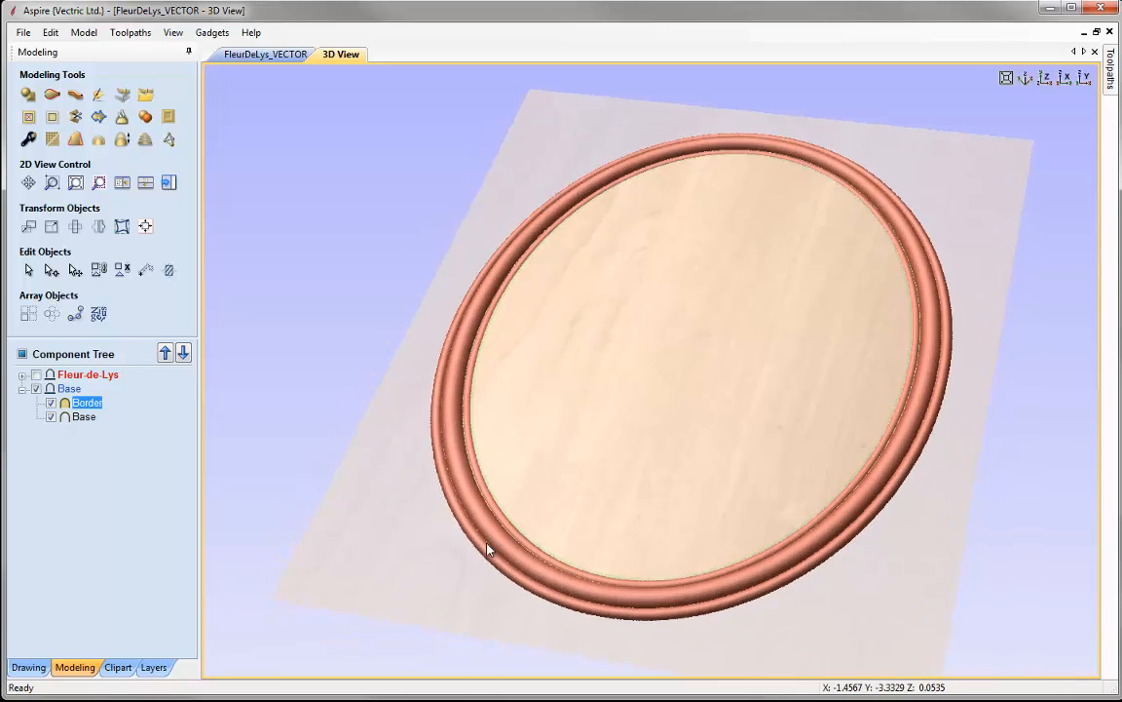
pyautogui.scroll(3, 489, 543)
pyautogui.moveTo(521, 520); pyautogui.dragTo(478, 489)
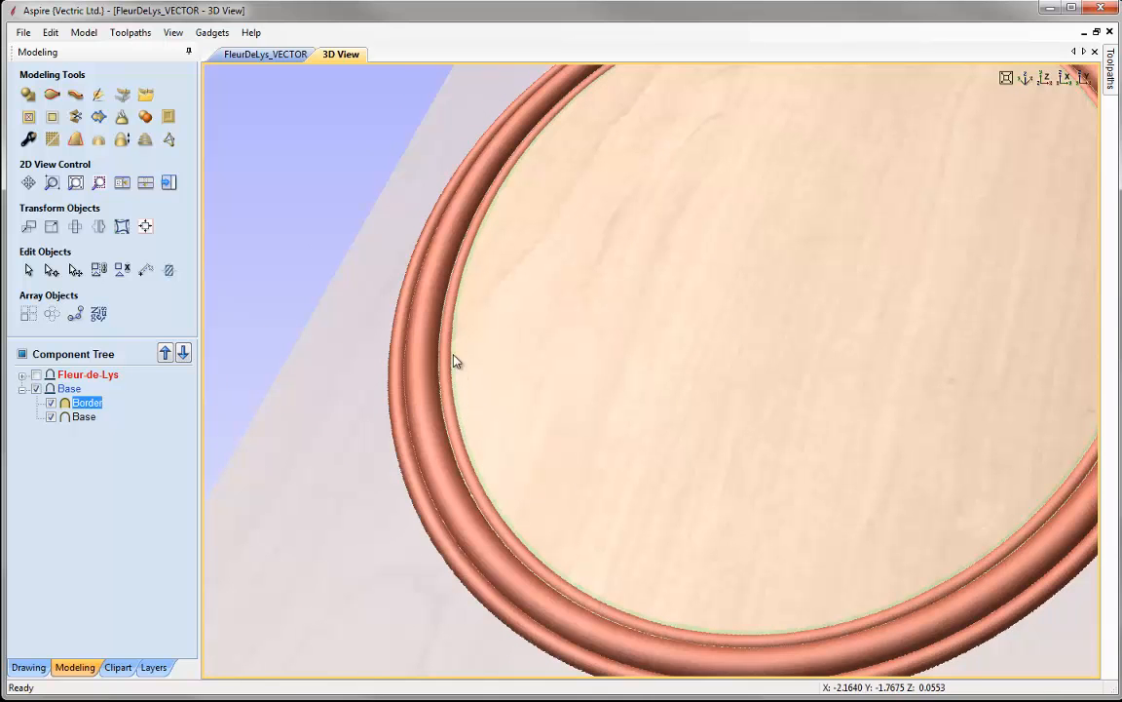
pyautogui.moveTo(573, 434); pyautogui.dragTo(475, 501)
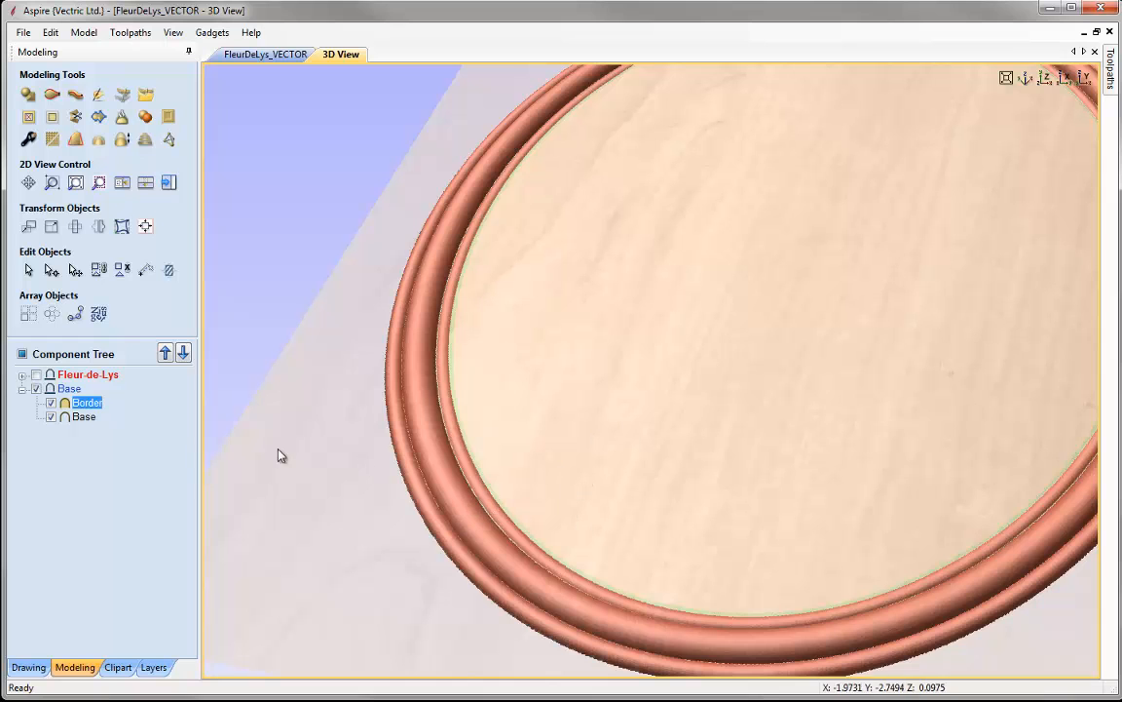
pyautogui.rightClick(87, 409)
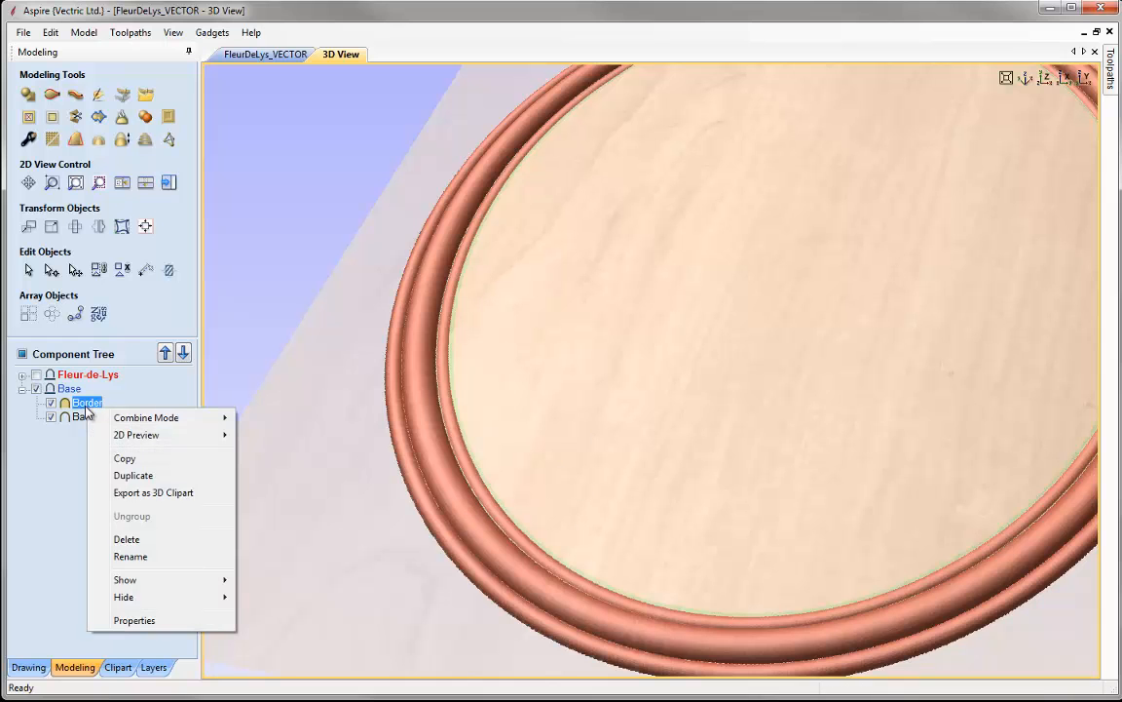
pyautogui.moveTo(170, 422)
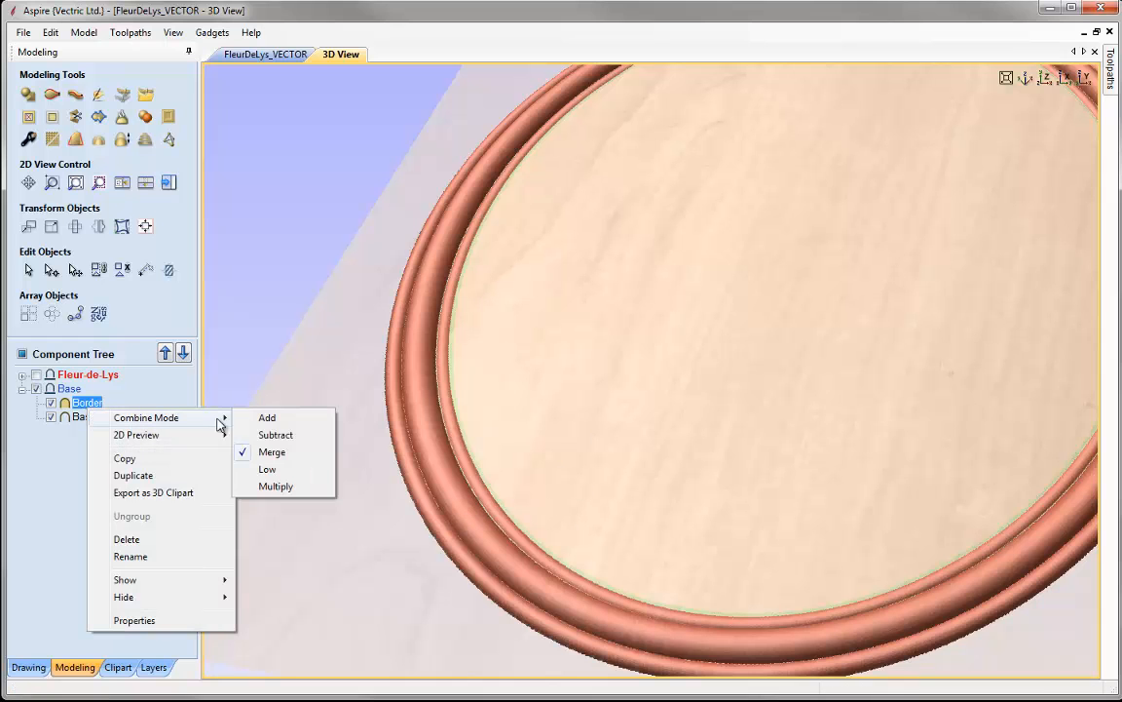
pyautogui.click(283, 421)
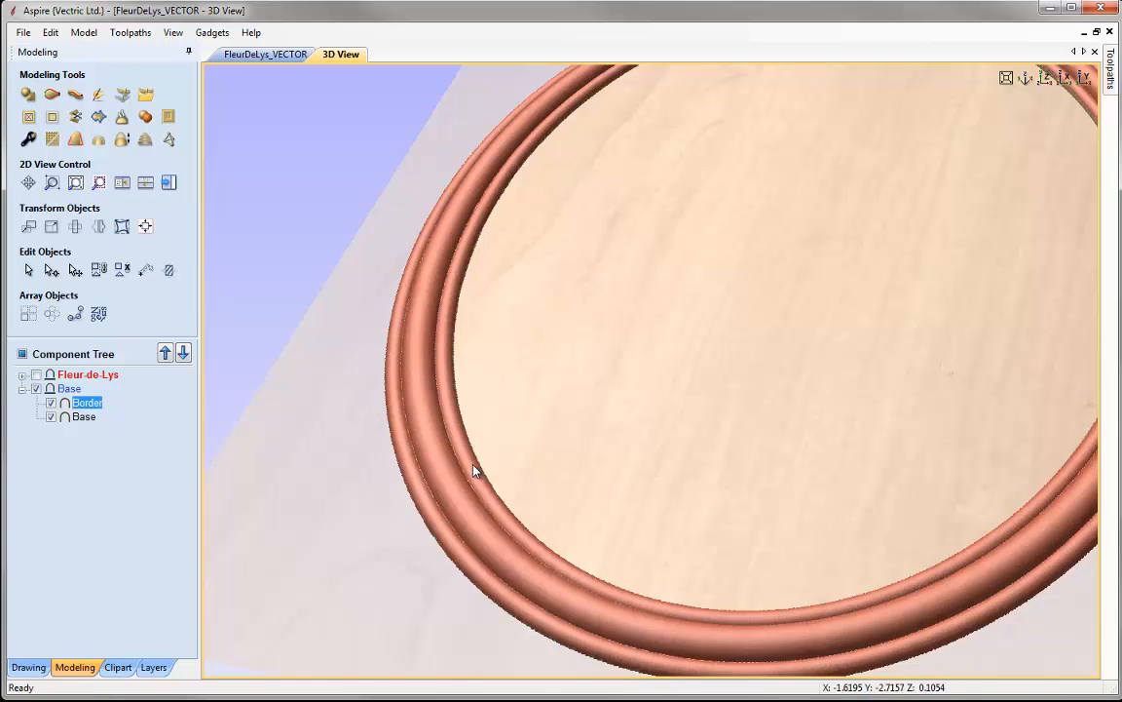
# Step: View the plaque from directly above, show the Fleur-de-Lys group again, and collapse the Fleur-de-Lys and Base groups
pyautogui.moveTo(604, 344); pyautogui.dragTo(691, 296)
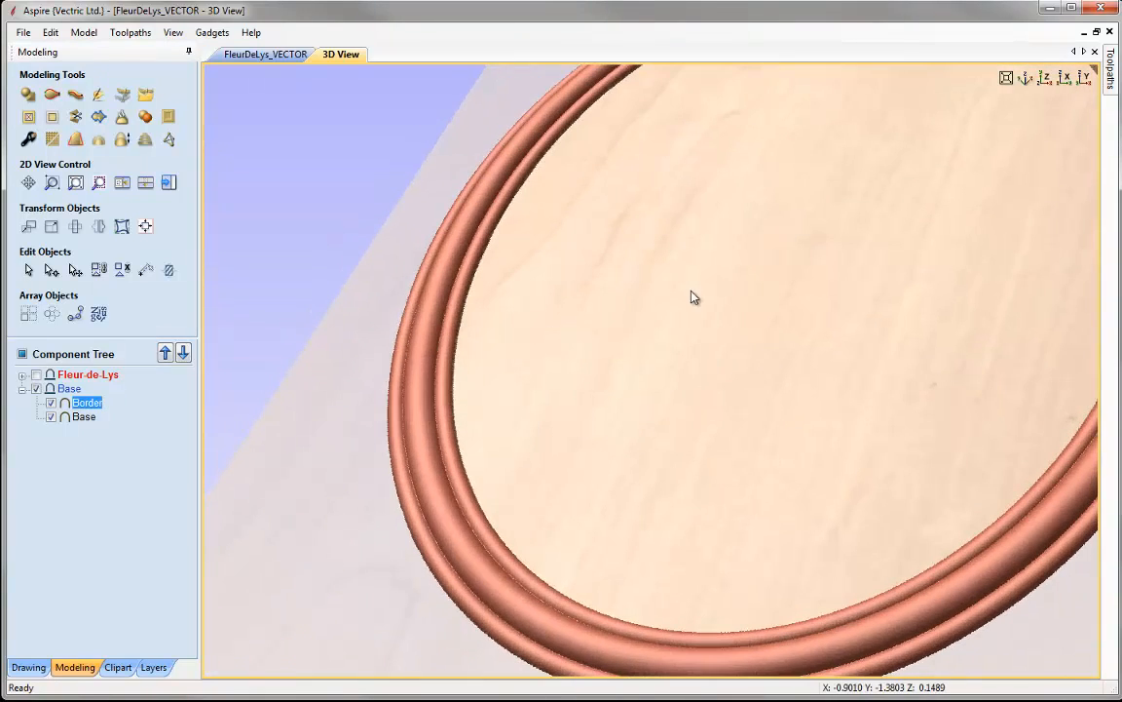
pyautogui.click(1045, 78)
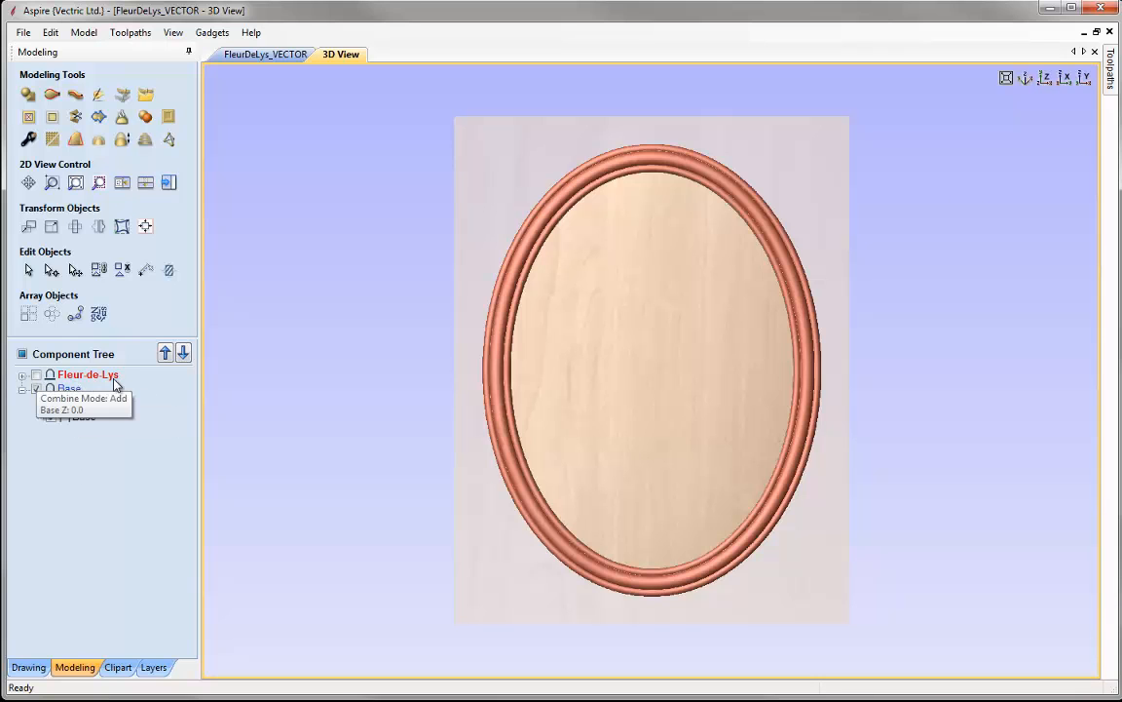
pyautogui.click(36, 375)
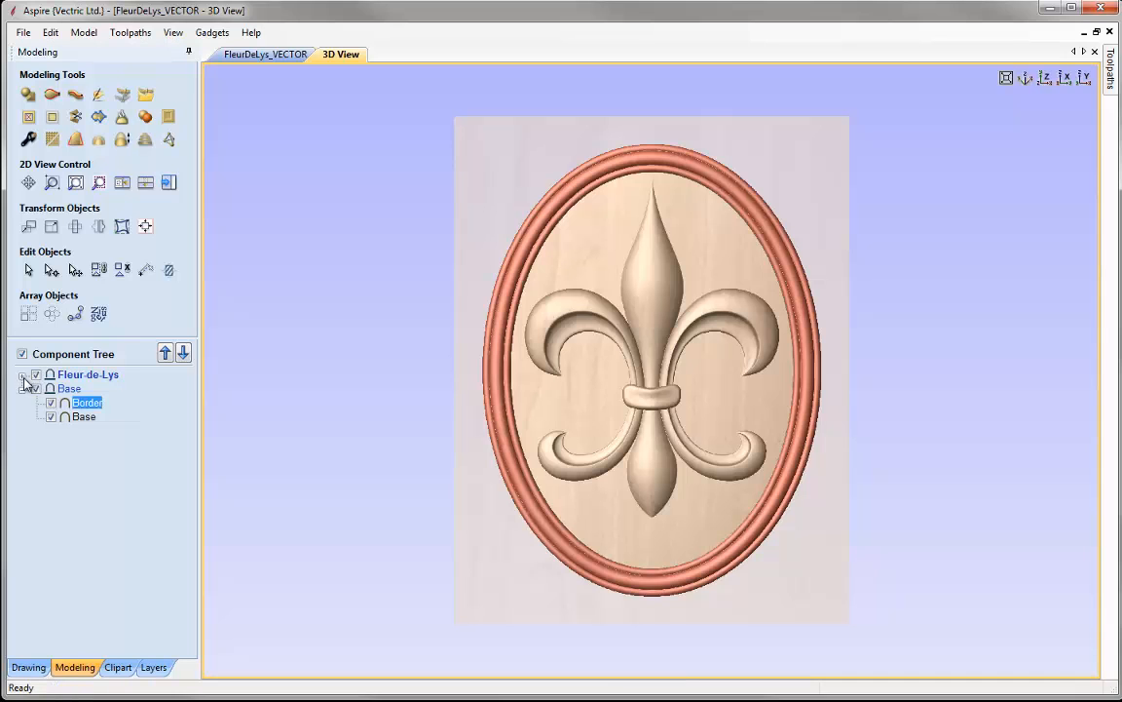
pyautogui.click(25, 379)
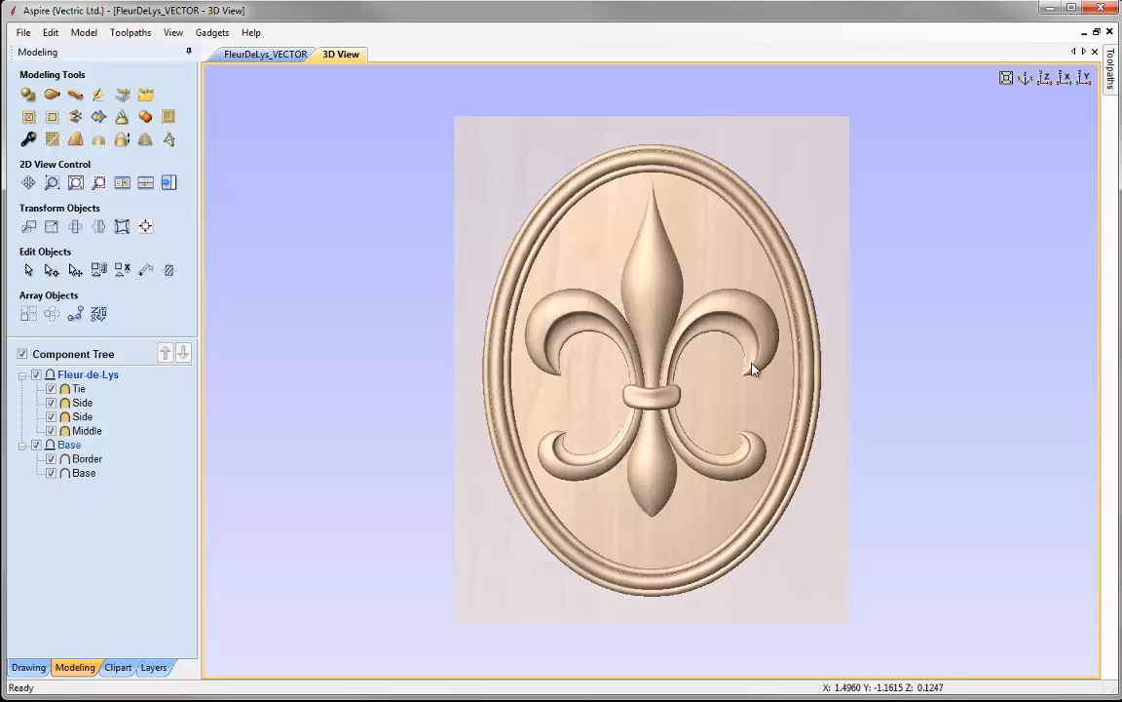
pyautogui.click(21, 444)
pyautogui.click(21, 375)
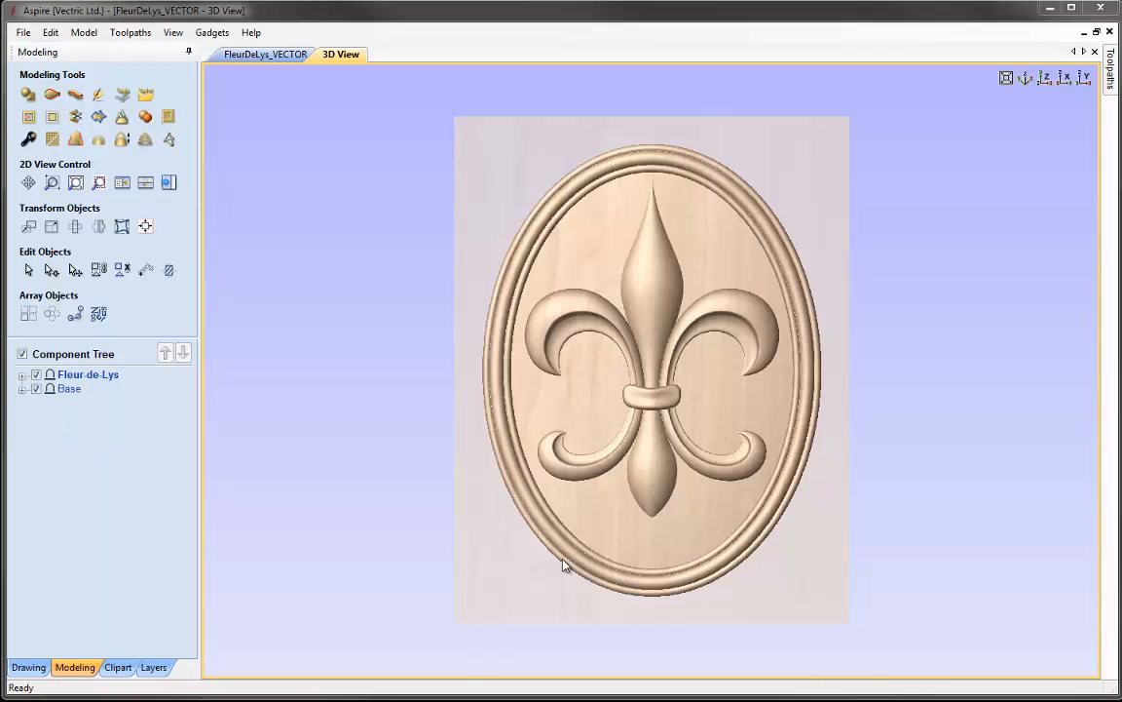
# Step: Stretch the Middle component's lower end down toward the border, to a height of about 6.59
pyautogui.click(653, 509)
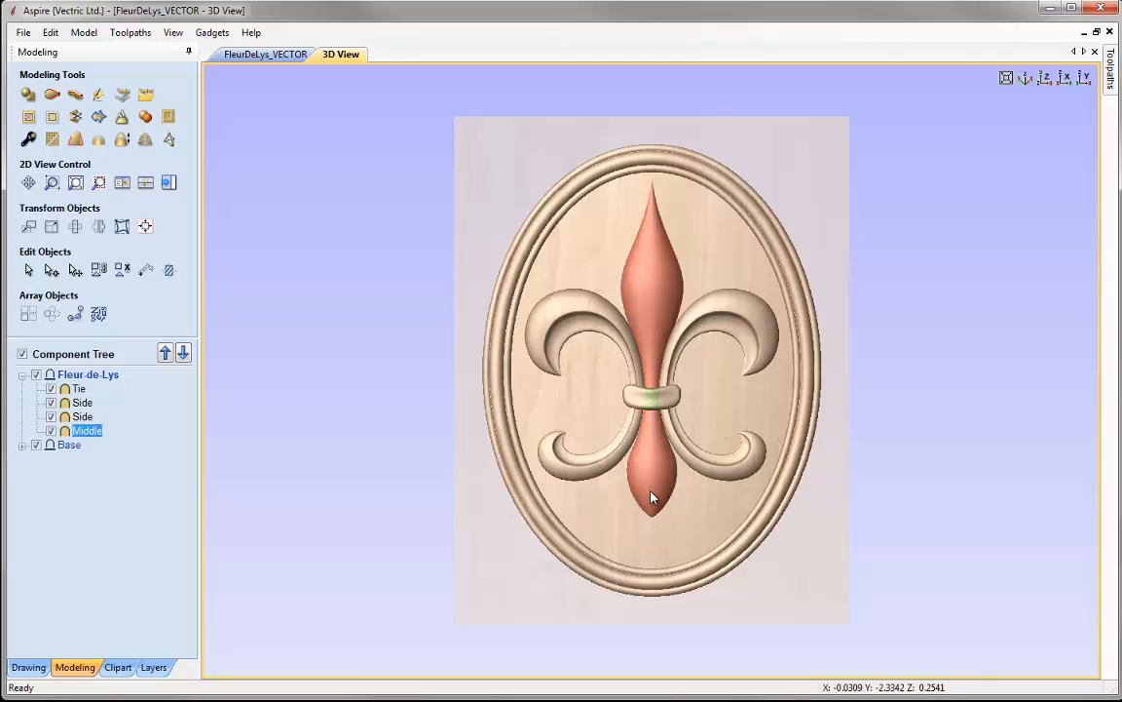
pyautogui.click(653, 489)
pyautogui.moveTo(650, 524); pyautogui.dragTo(655, 560)
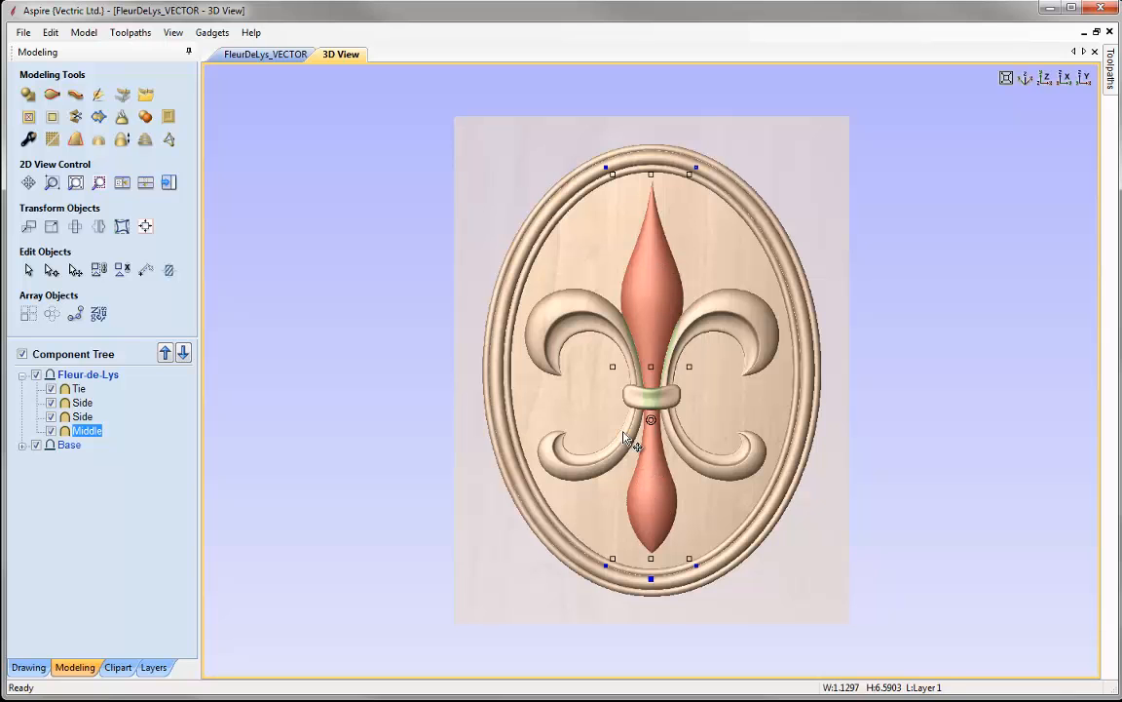
# Step: Select the Tie and both Side components and move them together slightly down along the stretched Middle
pyautogui.click(606, 466)
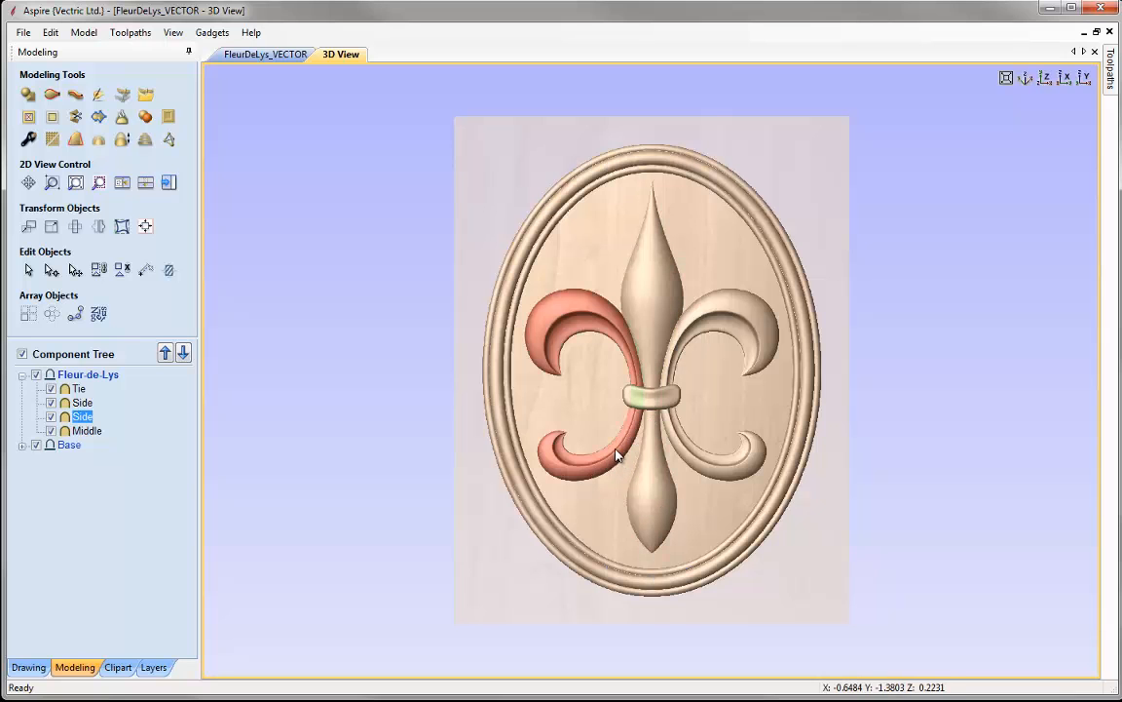
pyautogui.keyDown('shift'); pyautogui.click(652, 407); pyautogui.keyUp('shift')
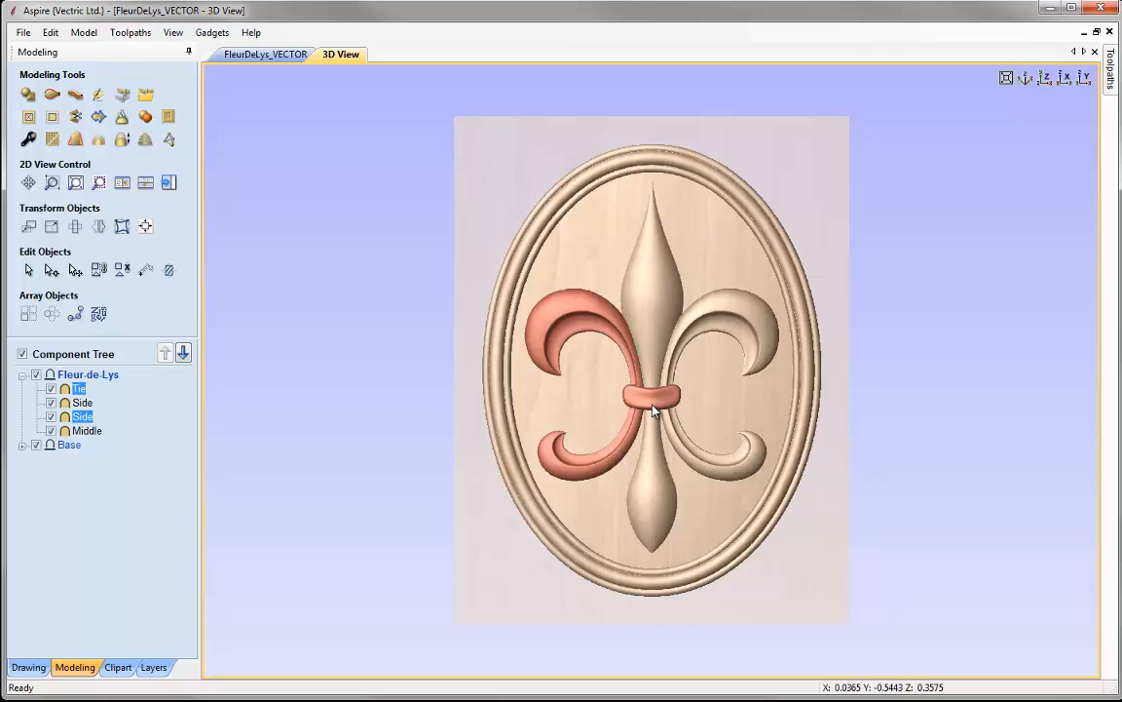
pyautogui.keyDown('shift'); pyautogui.click(682, 449); pyautogui.keyUp('shift')
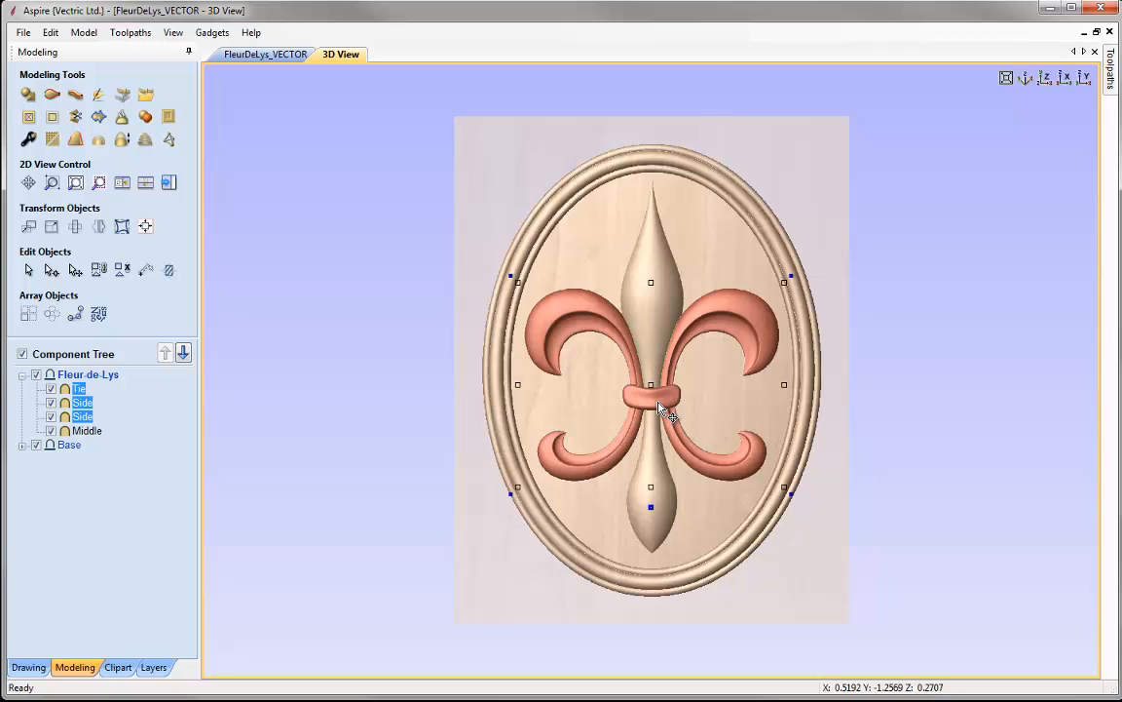
pyautogui.moveTo(654, 405); pyautogui.dragTo(653, 430)
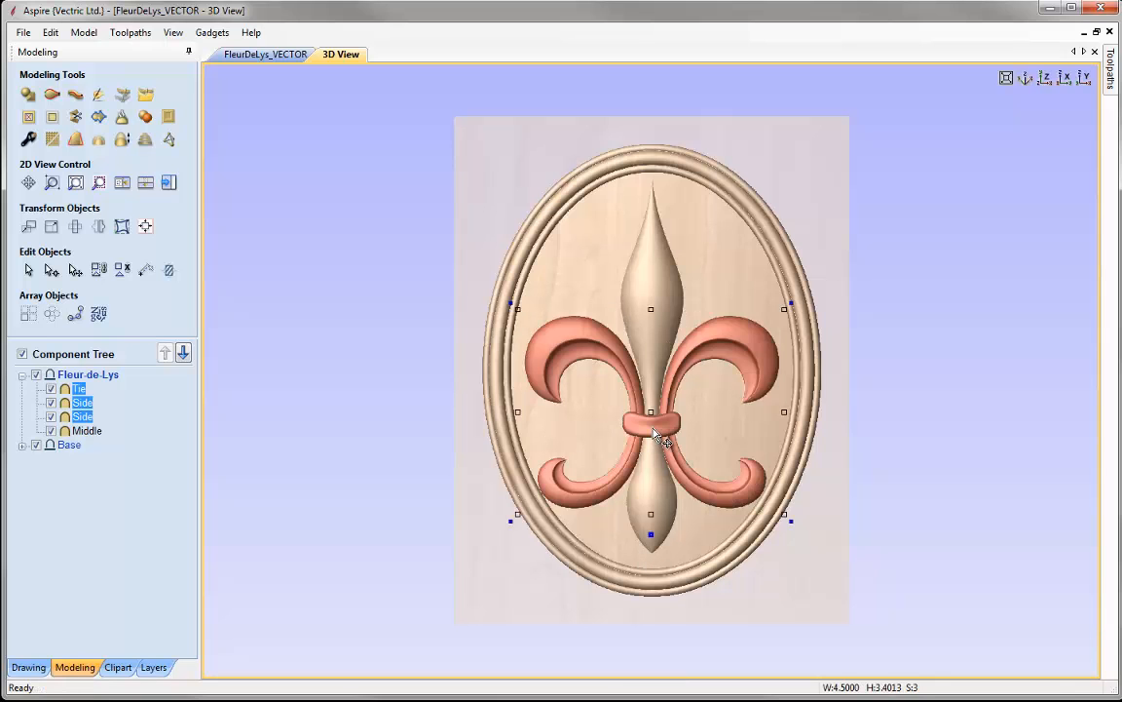
pyautogui.moveTo(653, 428); pyautogui.dragTo(653, 423)
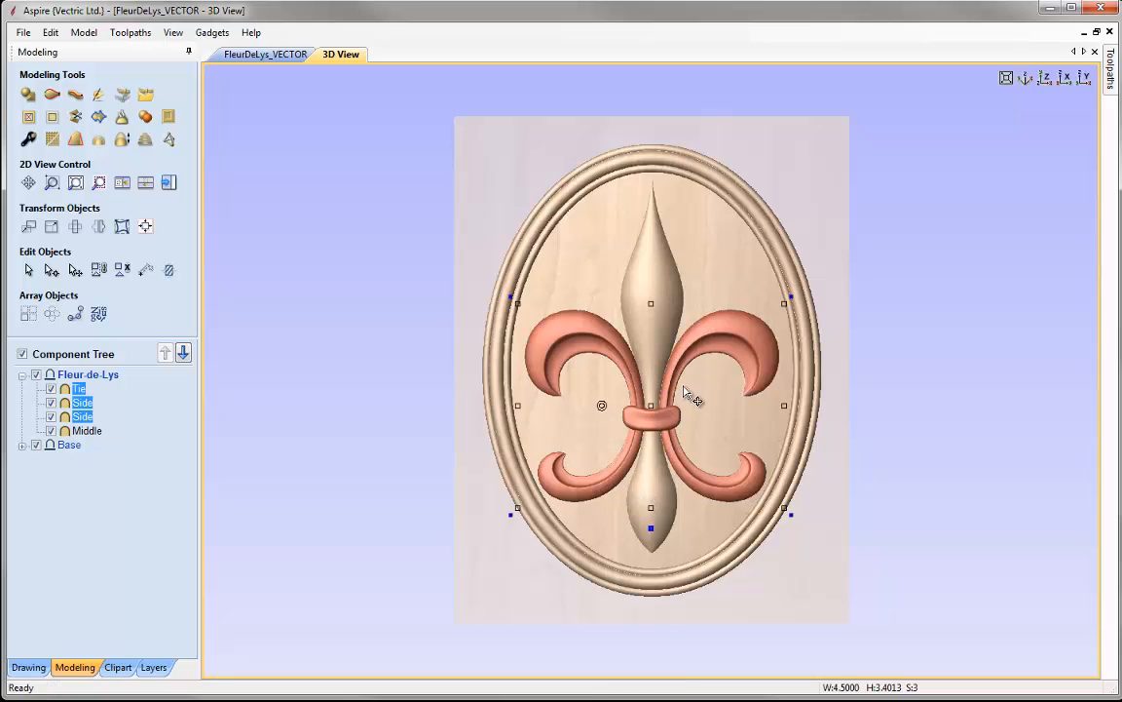
pyautogui.click(385, 558)
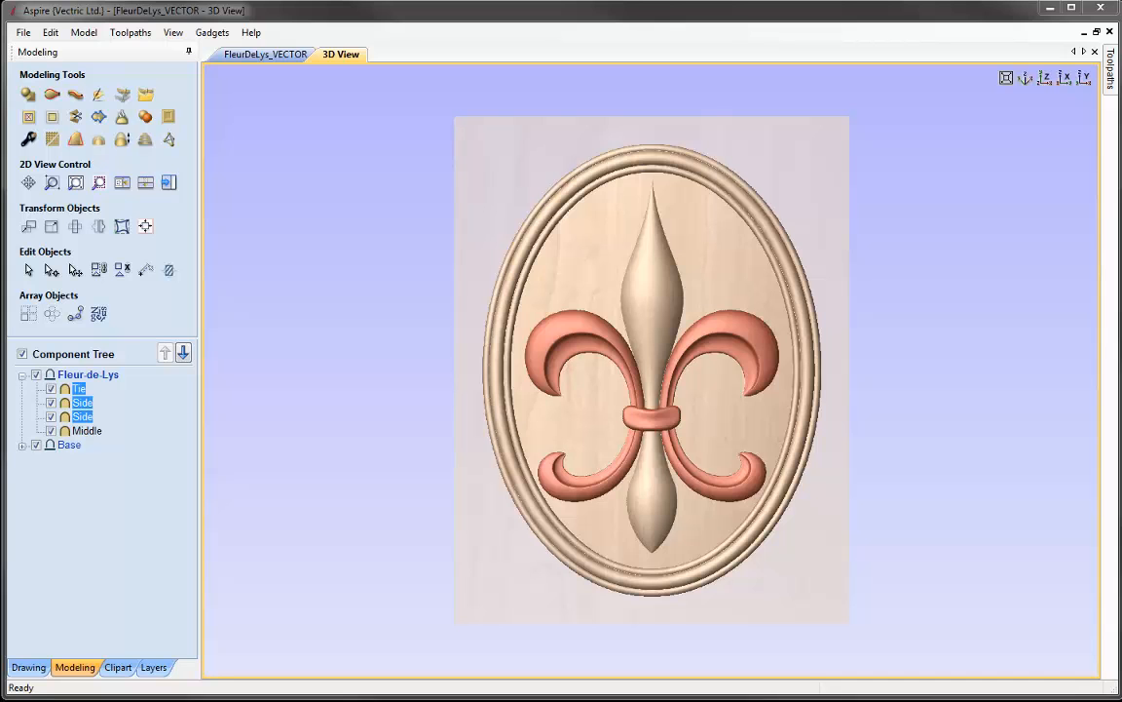
# Step: Save the project as a new Aspire file named FleurDeLys_MODEL.crv3d in the FleurDeLys_FILES folder
pyautogui.click(27, 34)
pyautogui.click(58, 118)
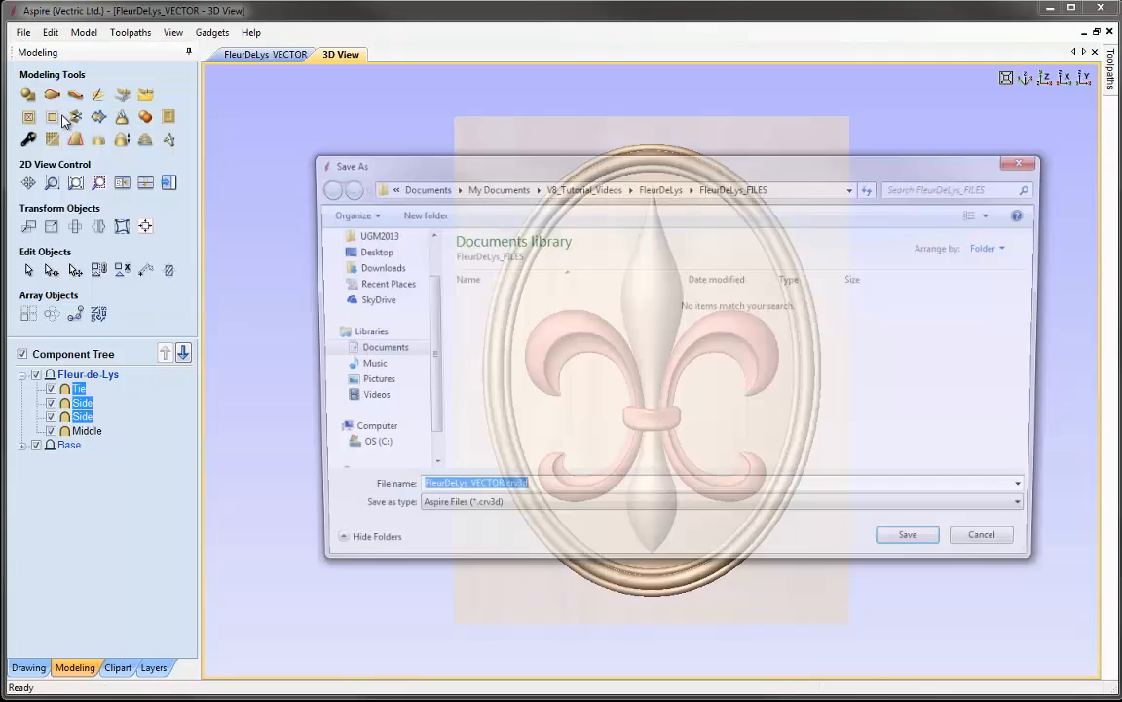
pyautogui.click(463, 492)
pyautogui.hotkey('shift', 'Right')
pyautogui.hotkey('shift', 'Right')
pyautogui.hotkey('shift', 'Right')
pyautogui.hotkey('shift', 'Right')
pyautogui.hotkey('shift', 'Right')
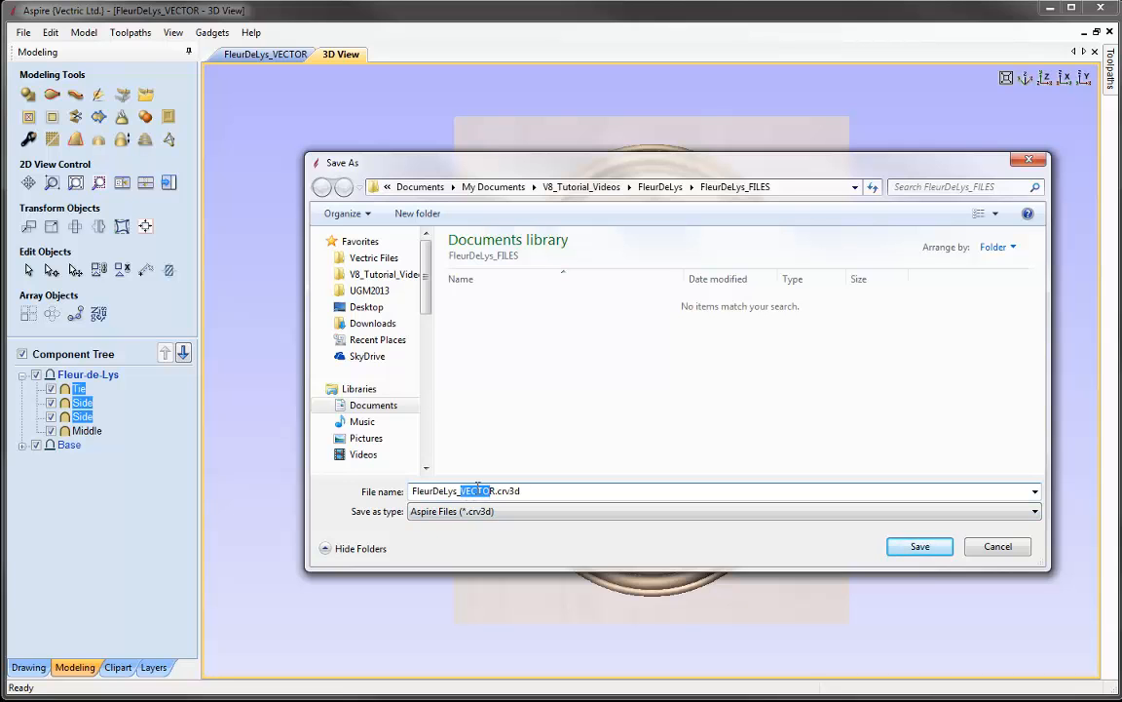
pyautogui.write('MODEL')
pyautogui.press('Delete')
pyautogui.click(932, 545)
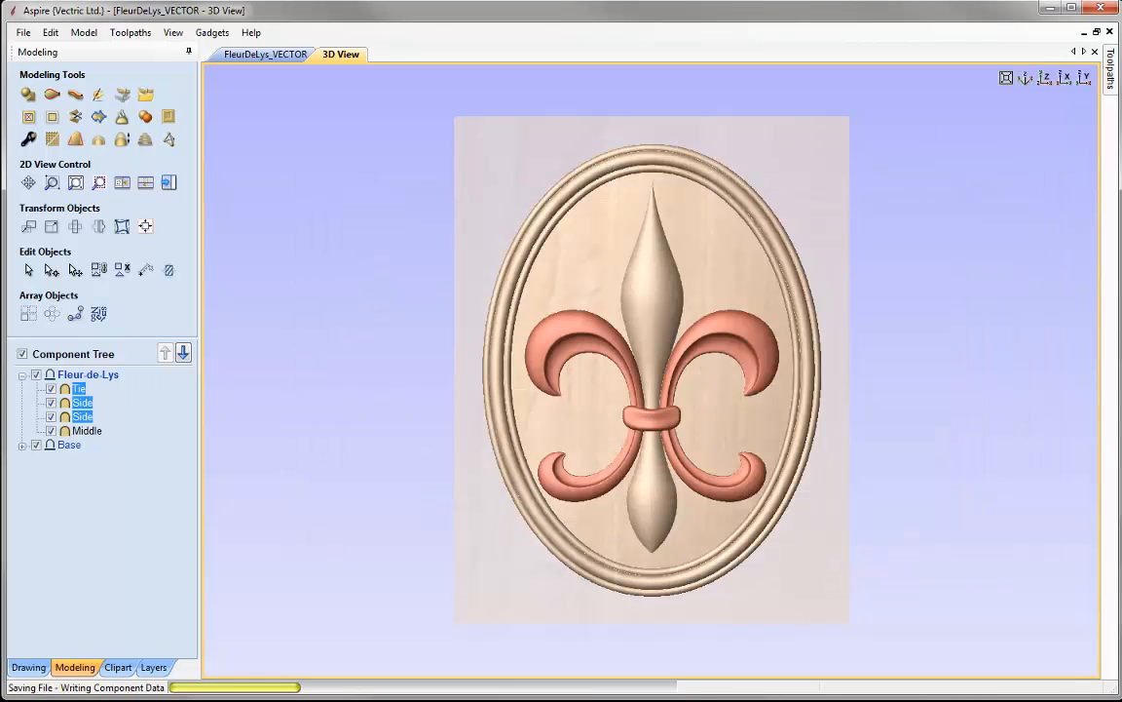